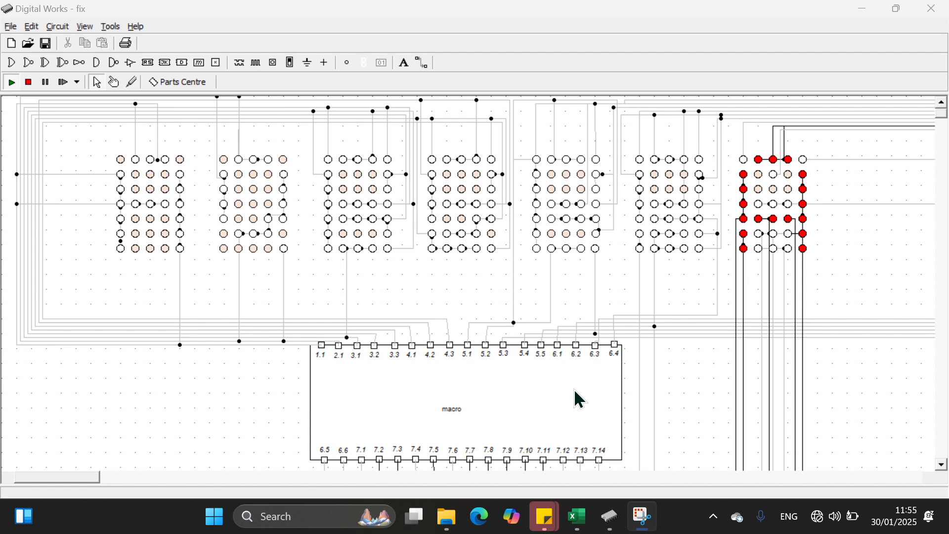
Step: Switch to the Excel workbook and review the numbered animation frames for all seven panels on the DESAIN ANIMASI sheet
left_click(577, 516)
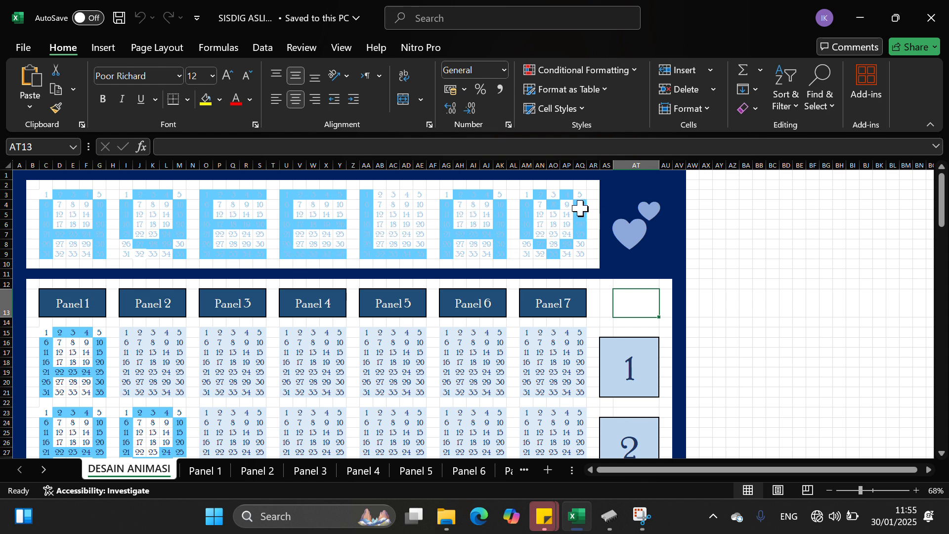
scroll(396, 384, "down", 5)
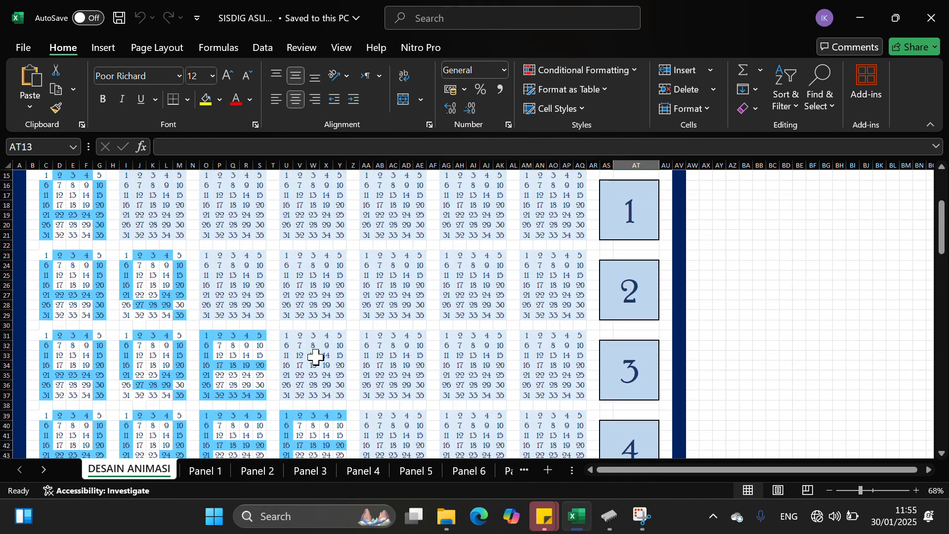
scroll(314, 358, "down", 12)
scroll(315, 358, "down", 1)
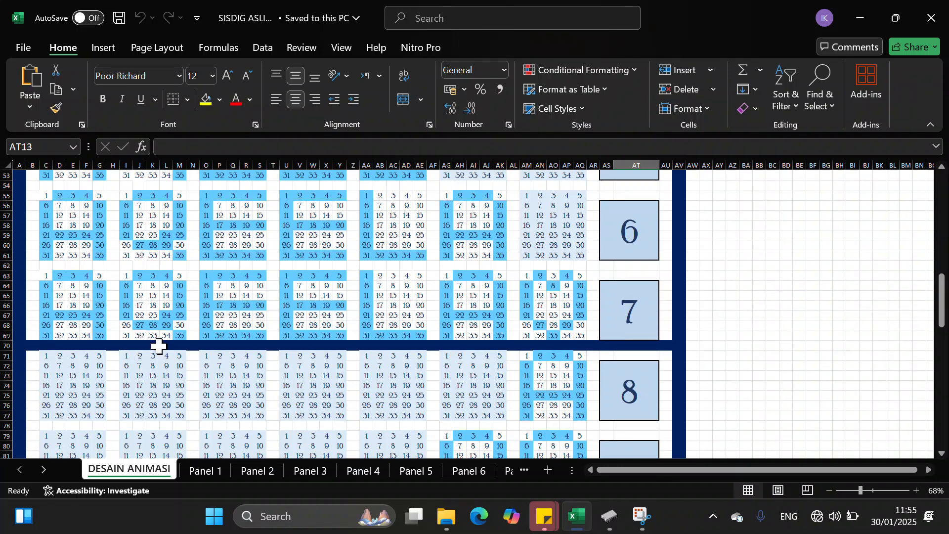
scroll(504, 338, "down", 13)
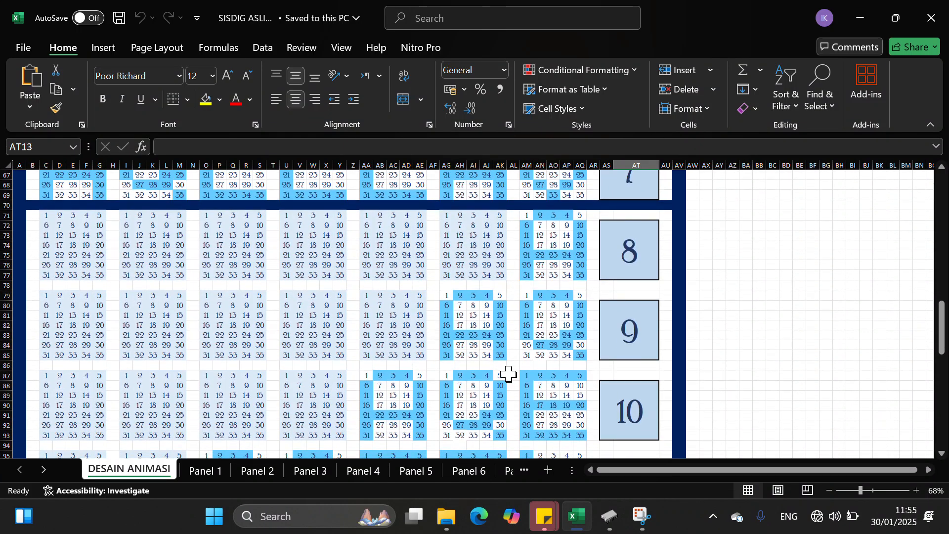
scroll(379, 381, "down", 5)
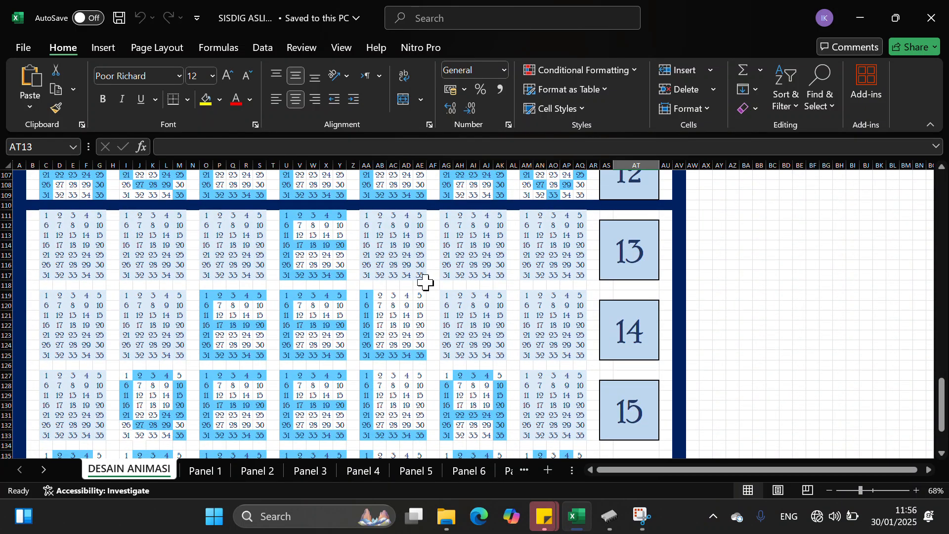
scroll(477, 299, "up", 20)
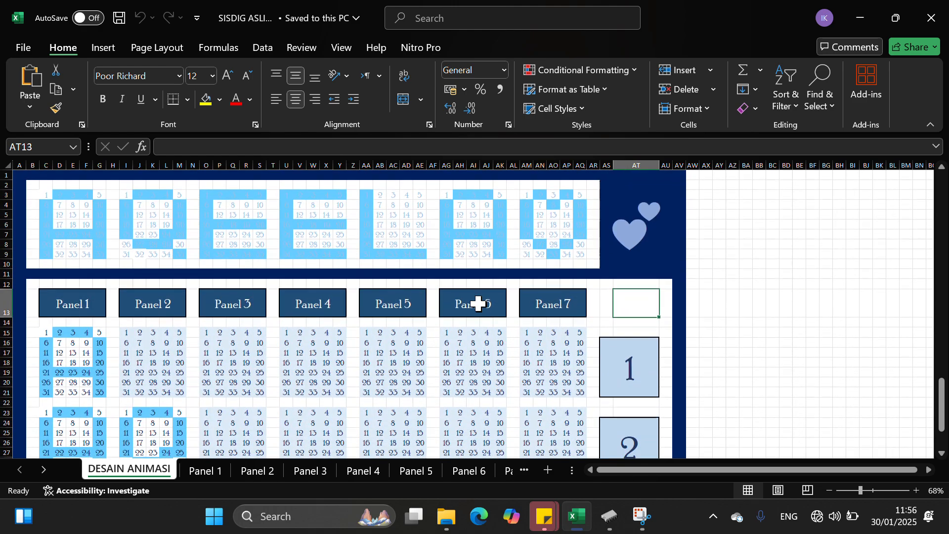
scroll(260, 271, "up", 2)
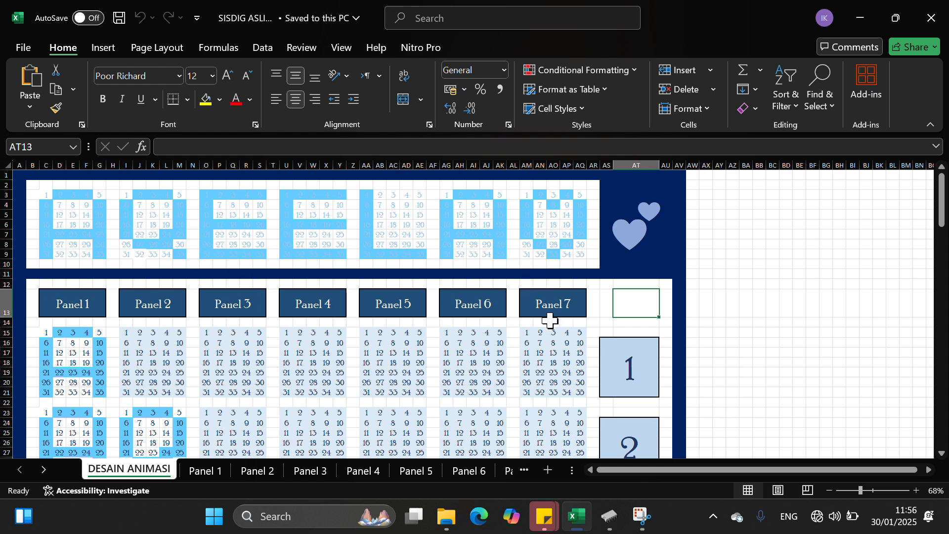
Step: Examine the first five animation frames beneath the Panel 1 to Panel 7 headings
scroll(137, 360, "down", 1)
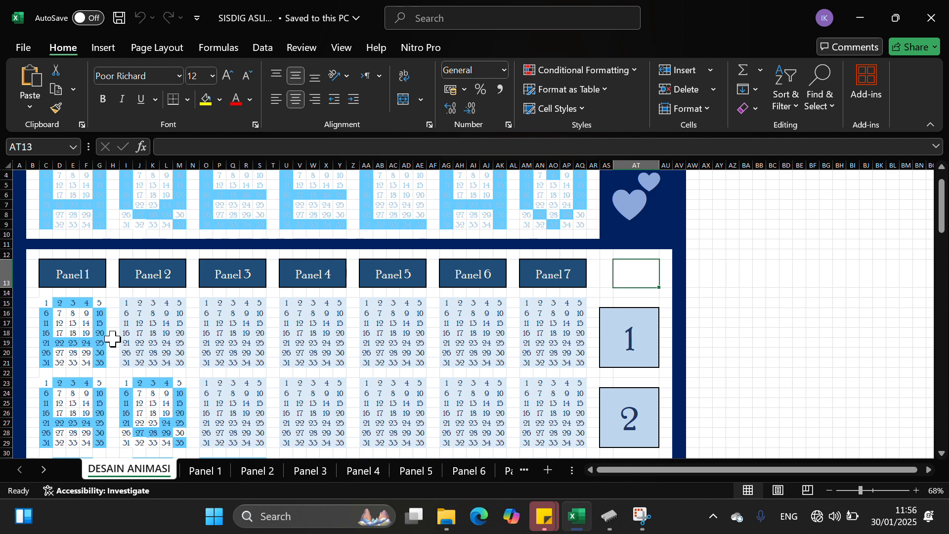
scroll(80, 318, "down", 3)
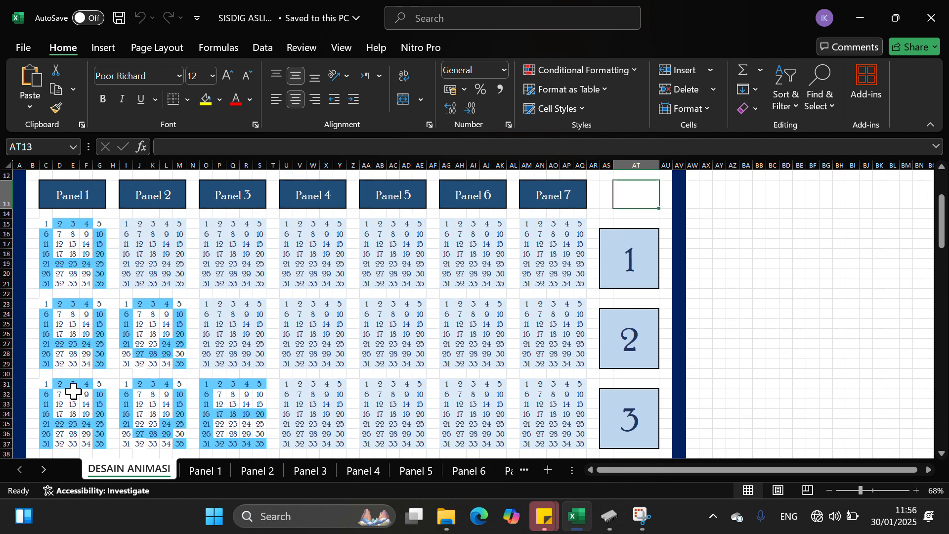
scroll(74, 441, "down", 5)
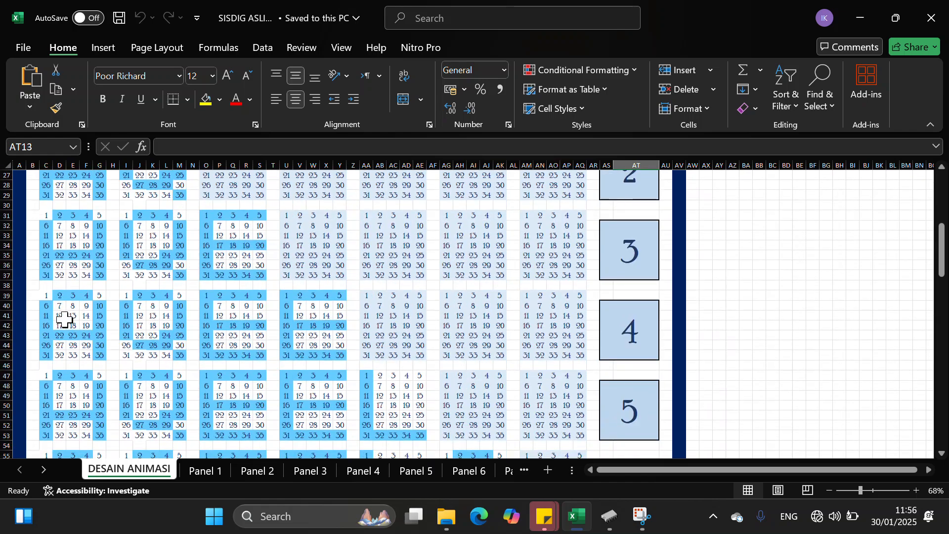
scroll(206, 323, "up", 9)
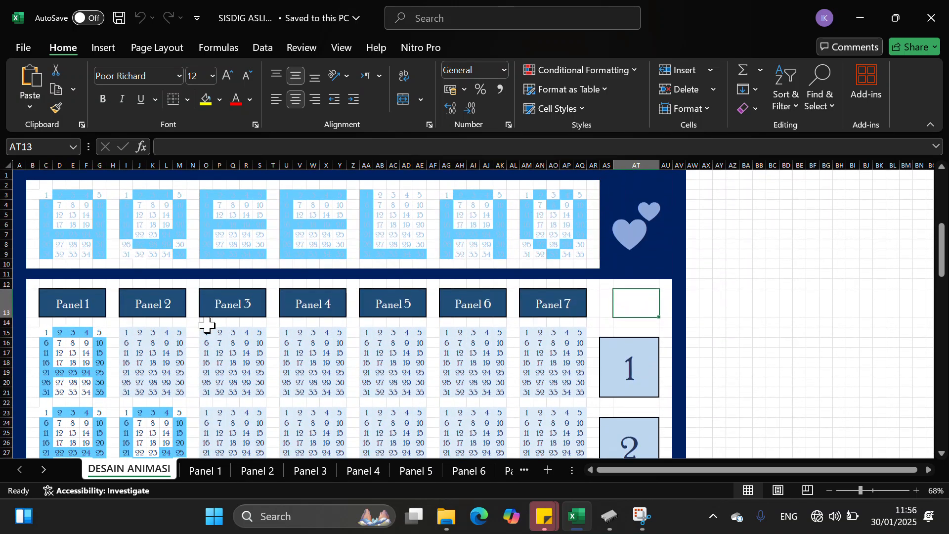
scroll(206, 346, "down", 2)
scroll(205, 370, "up", 1)
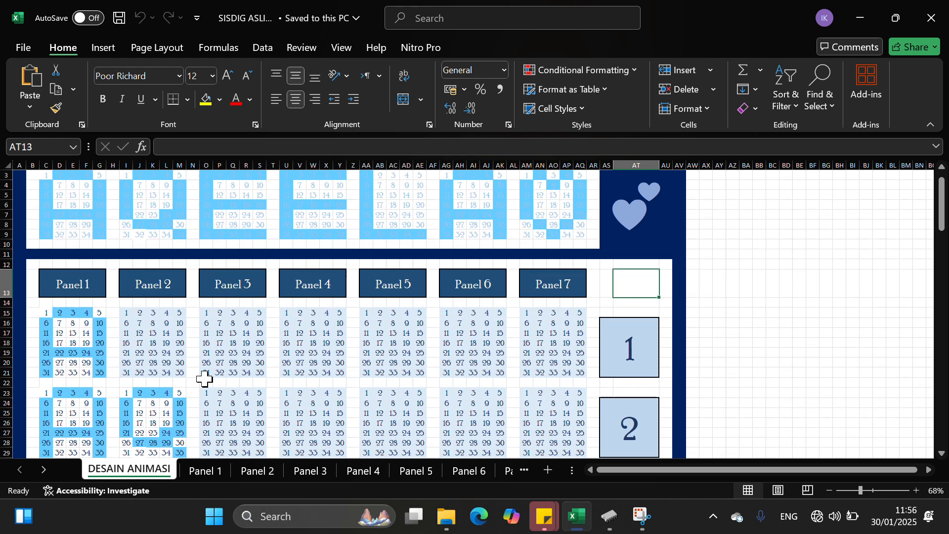
Step: Point out the extent of Panel 1's LED grid in frame 1, from LED 1 to LED 35
left_click(43, 313)
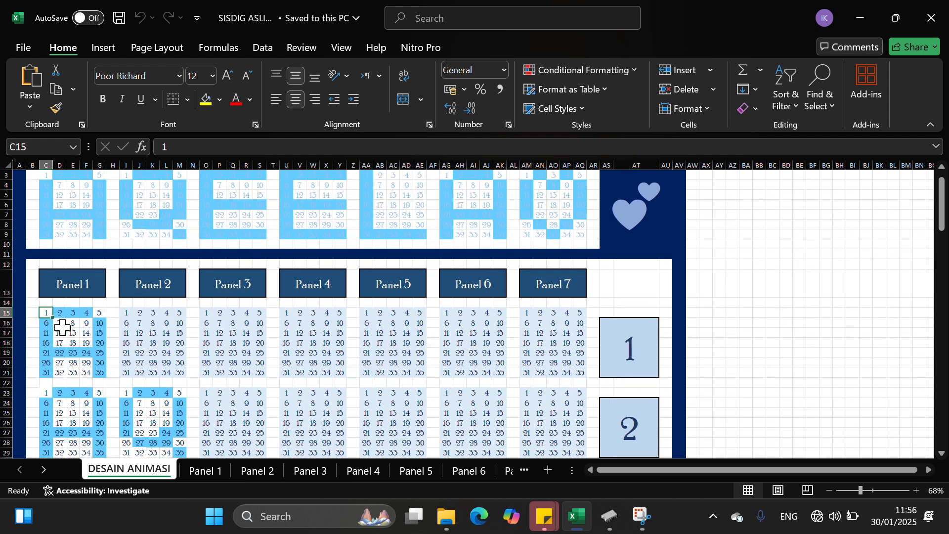
left_click(97, 374)
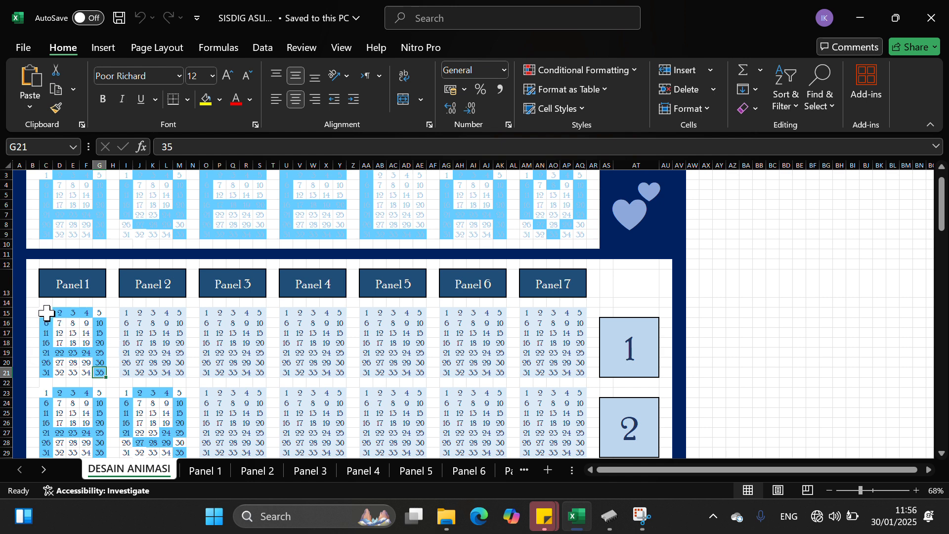
left_click_drag(46, 313, 99, 373)
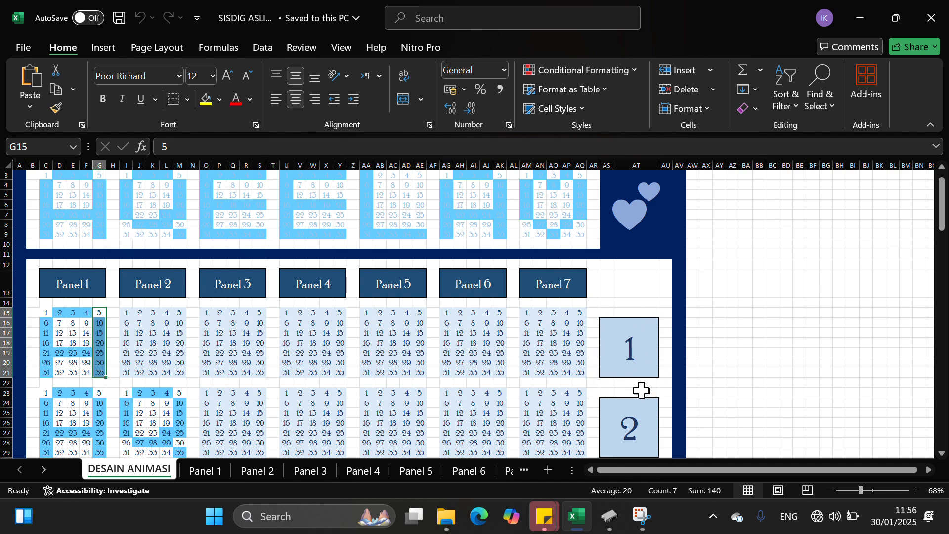
Step: Look through the numbered frame labels down to the frames after 12 and return to frames 1 and 2
scroll(618, 412, "down", 20)
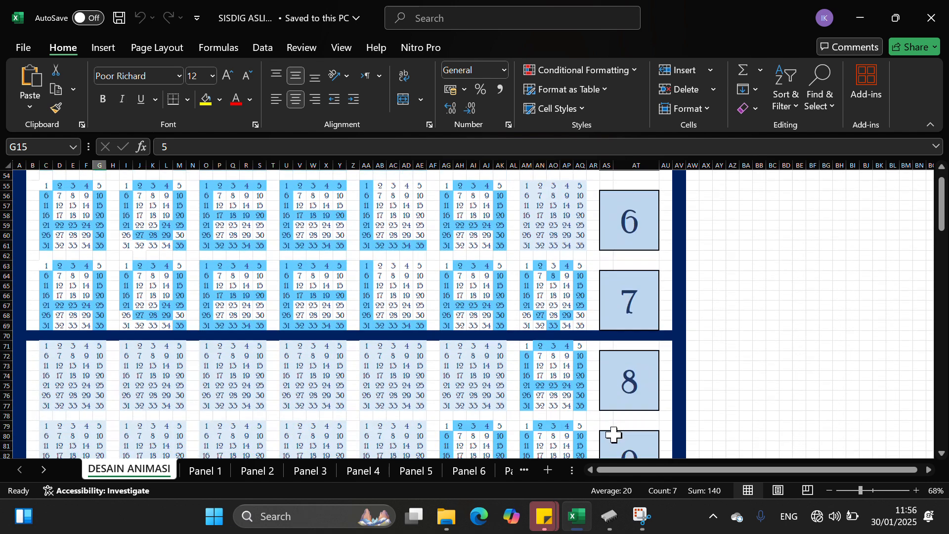
scroll(614, 435, "down", 12)
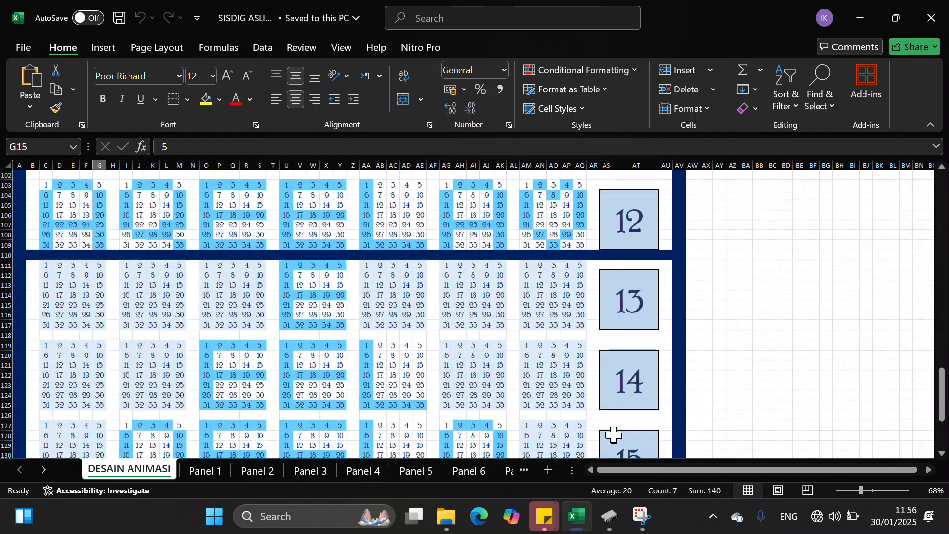
scroll(572, 399, "up", 20)
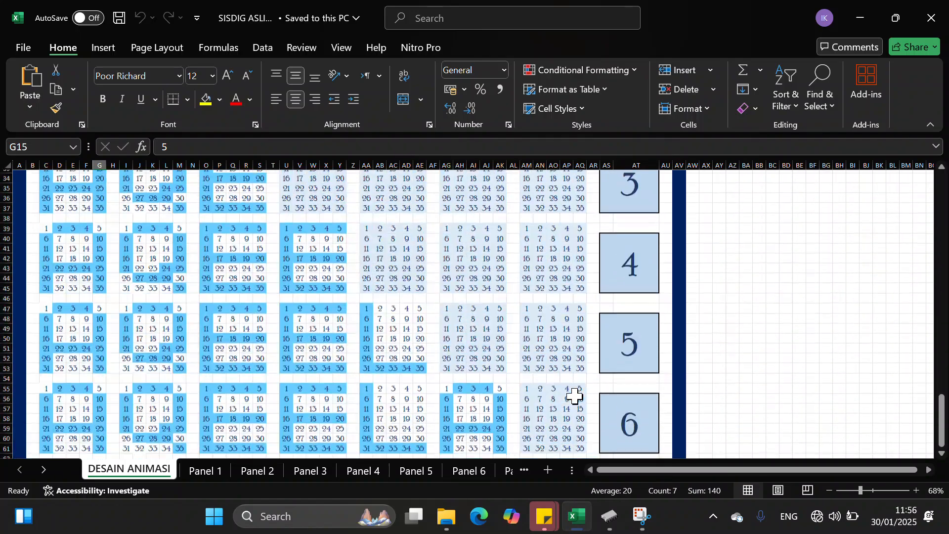
scroll(615, 373, "down", 2)
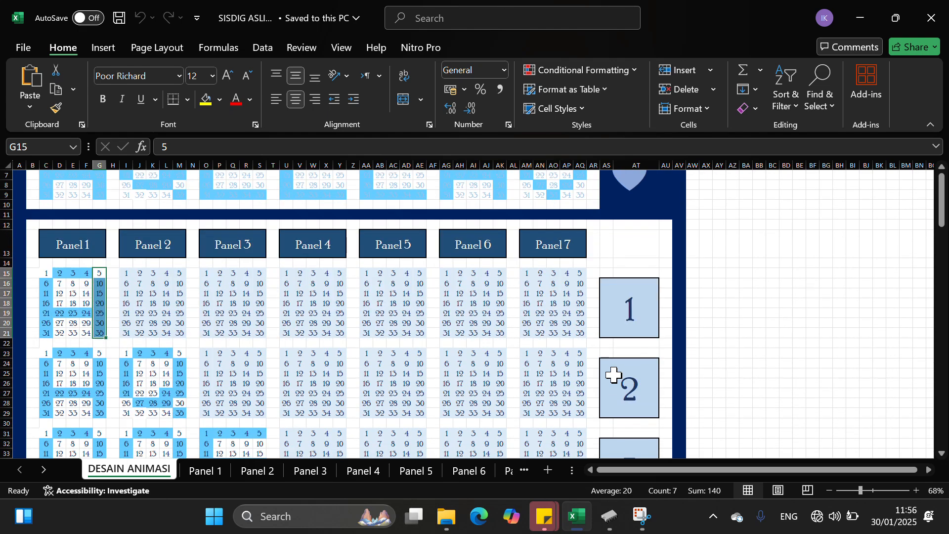
scroll(536, 342, "down", 1)
scroll(536, 342, "up", 1)
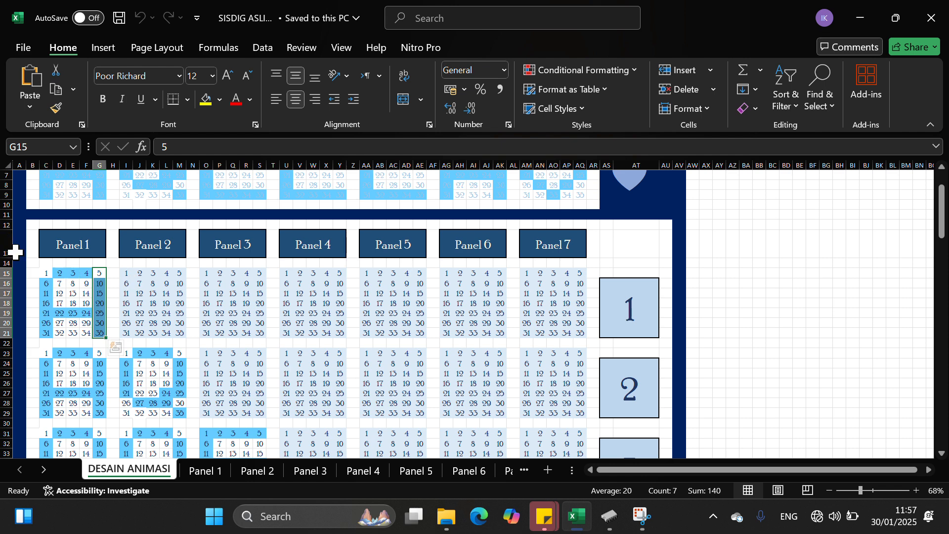
Step: Point out coloured and uncoloured LED cells in Panel 1 of frame 1, such as 1, 2, 11 and 17
left_click(33, 272)
left_click(45, 272)
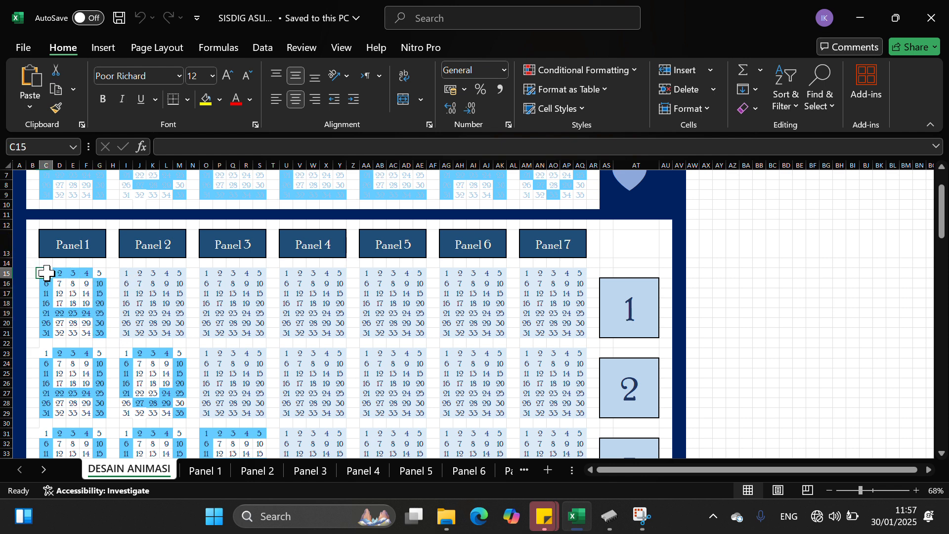
left_click(49, 292)
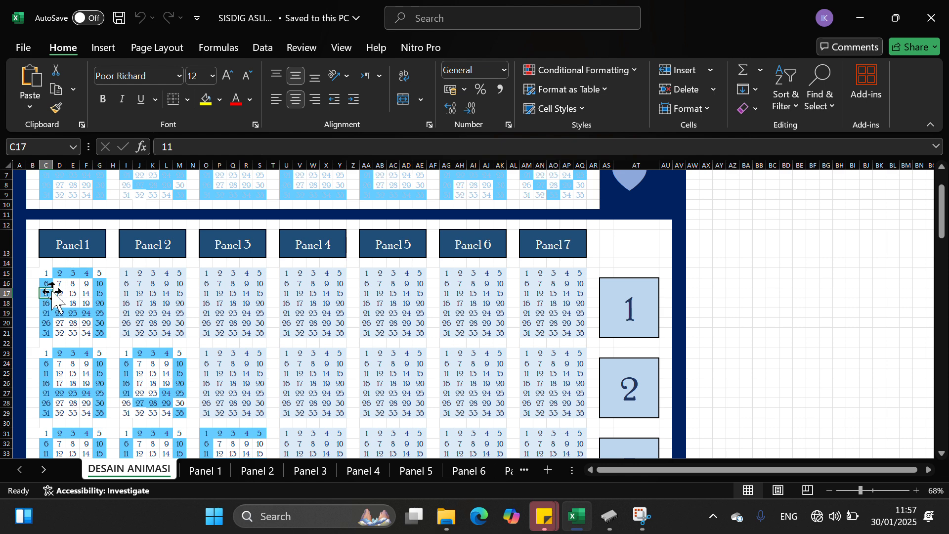
left_click(46, 273)
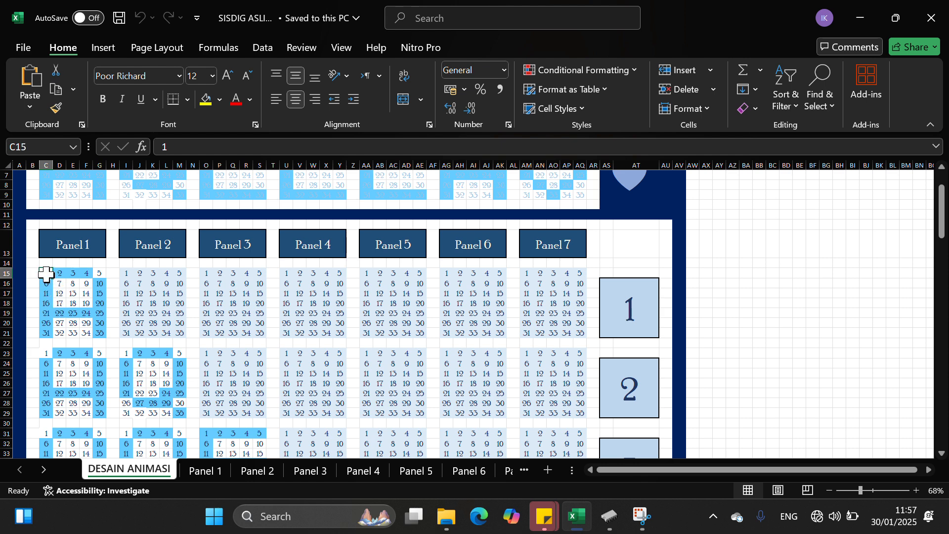
left_click(58, 274)
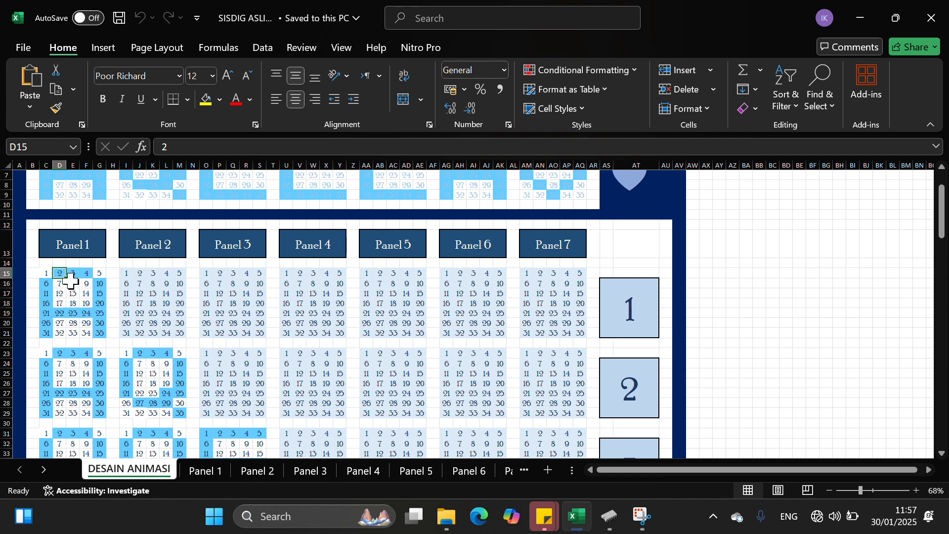
left_click_drag(60, 271, 53, 335)
left_click(48, 283)
left_click(61, 302)
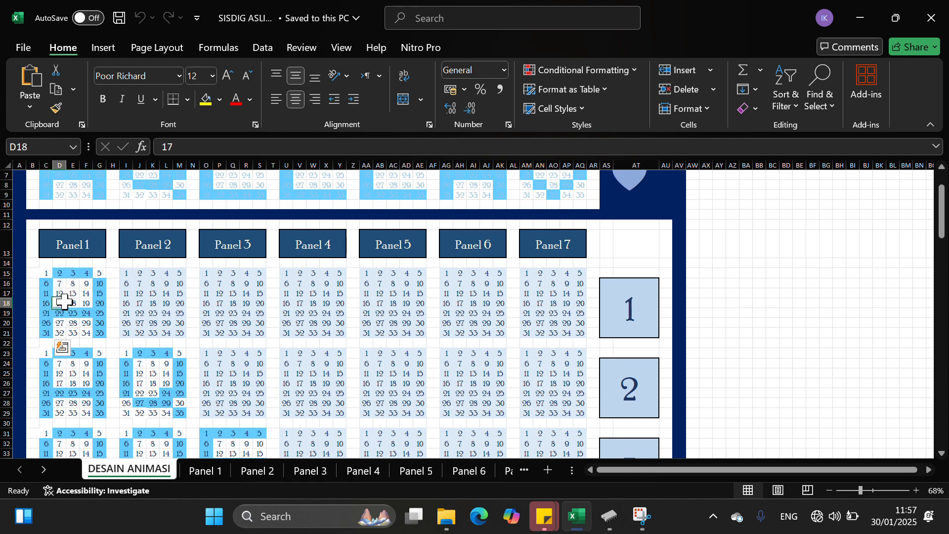
Step: Review how the letters build up panel by panel from frame 2 to frame 7
scroll(134, 310, "down", 2)
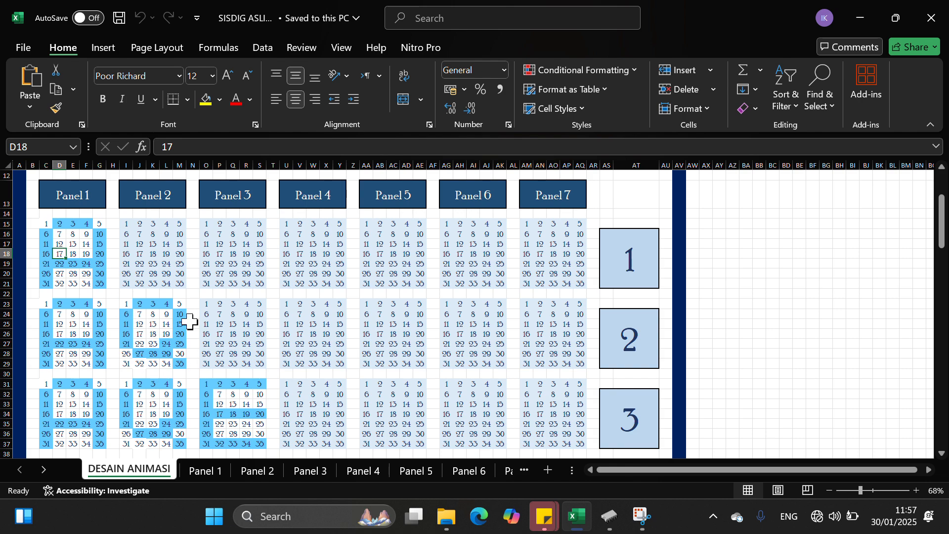
scroll(205, 372, "down", 4)
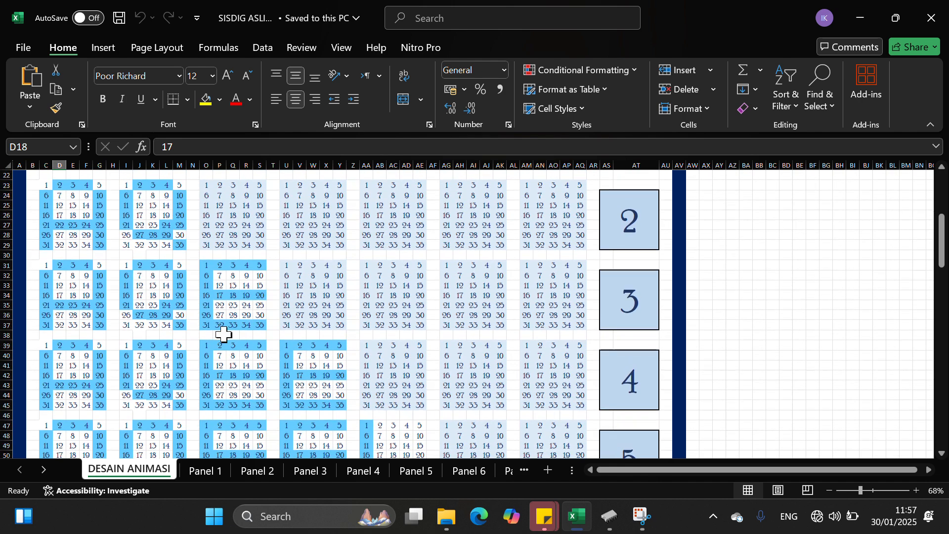
scroll(346, 404, "down", 5)
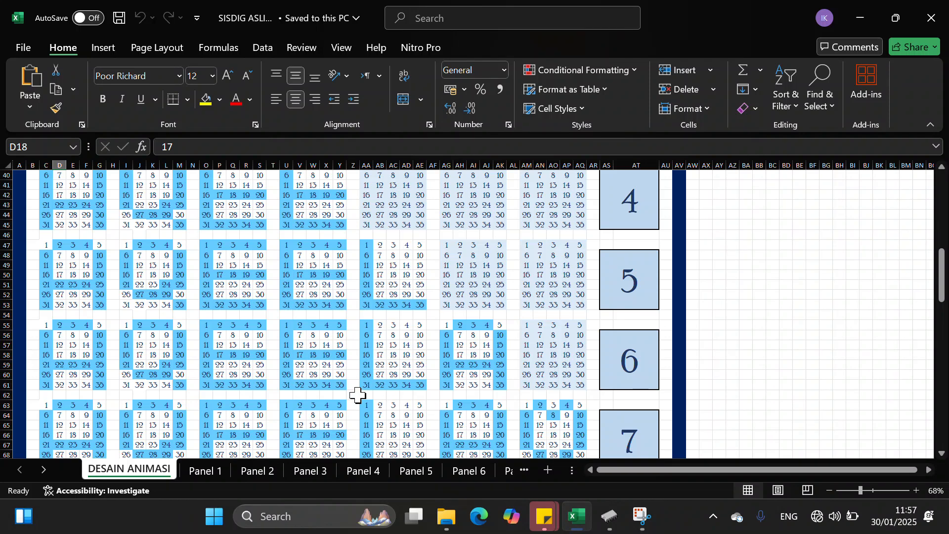
scroll(359, 397, "up", 12)
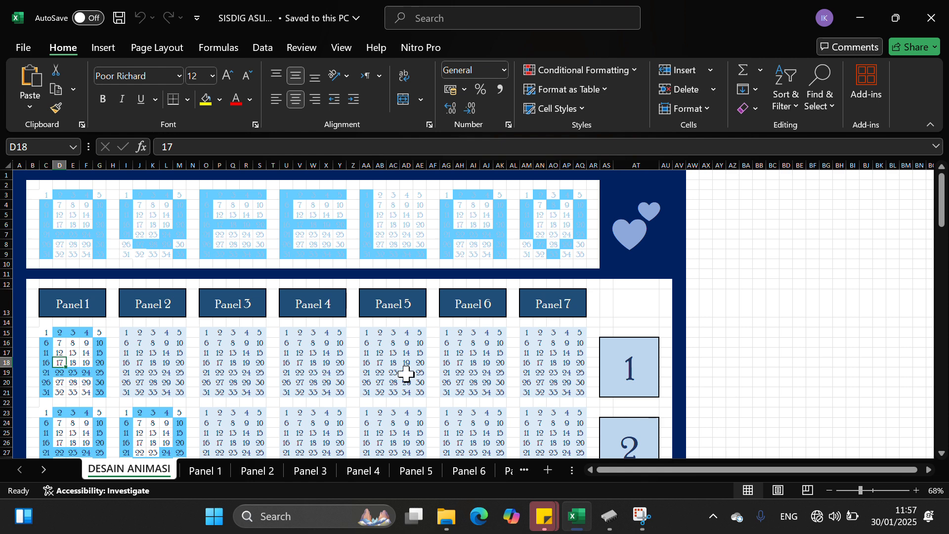
Step: Examine the Panel 1 sheet's truth table, its A to D inputs and LED columns 1 to 35, against the DESAIN ANIMASI sheet
left_click(206, 471)
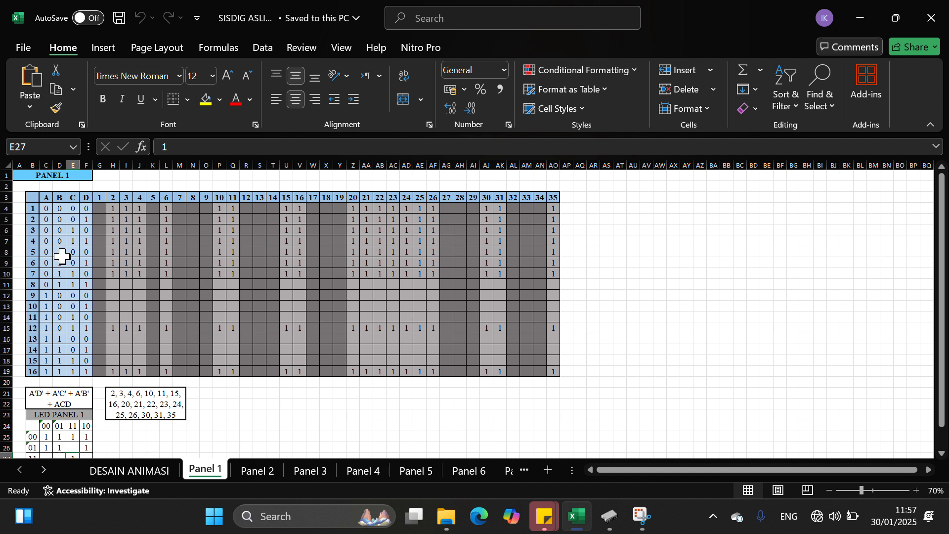
left_click(44, 197)
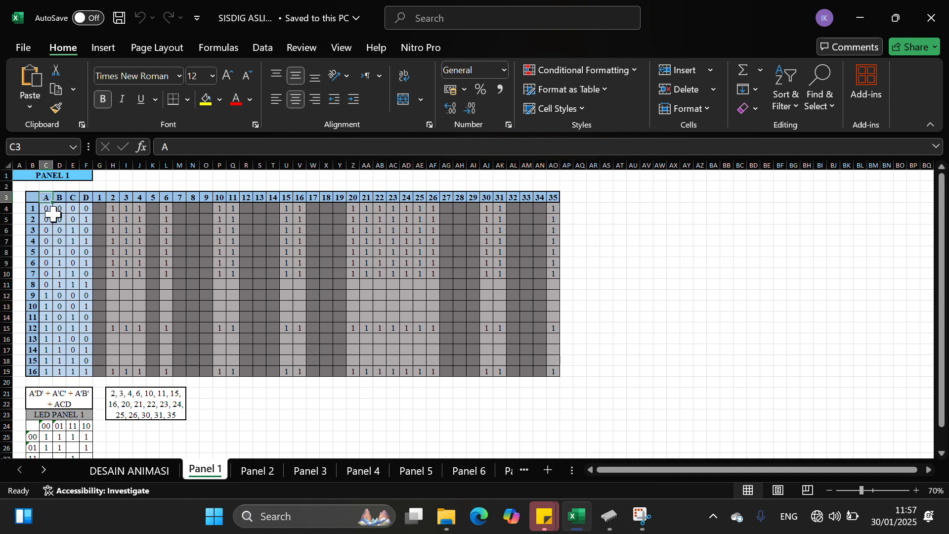
left_click_drag(46, 208, 92, 371)
left_click(139, 295)
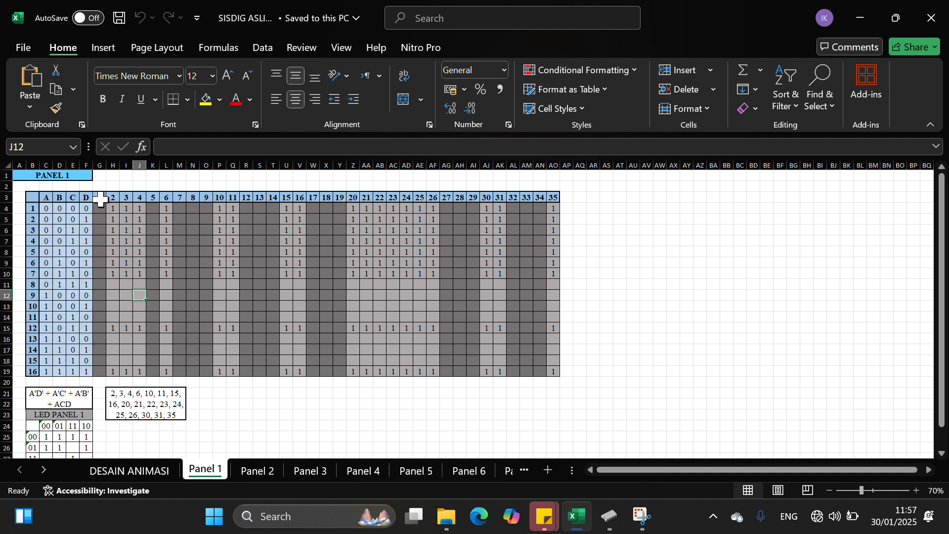
left_click_drag(101, 199, 557, 202)
left_click(193, 250)
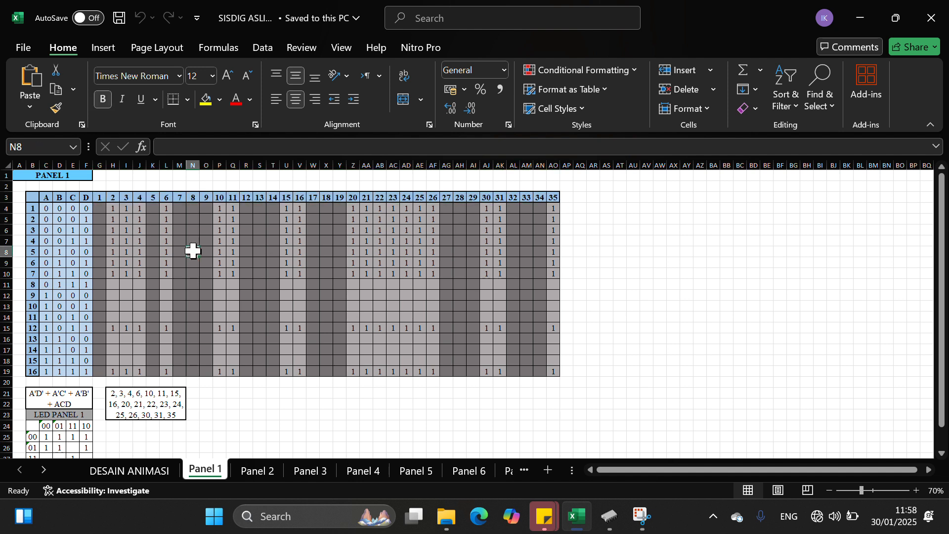
left_click(162, 474)
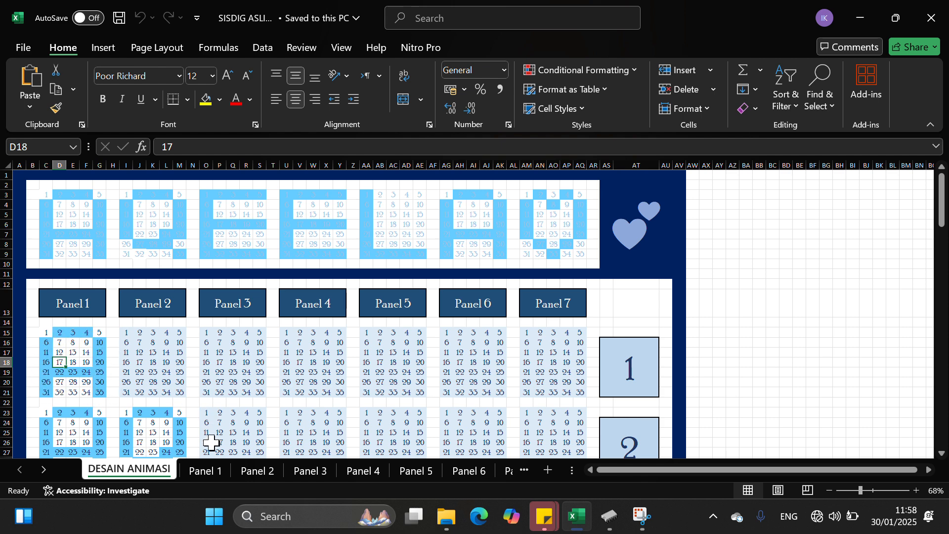
left_click(213, 473)
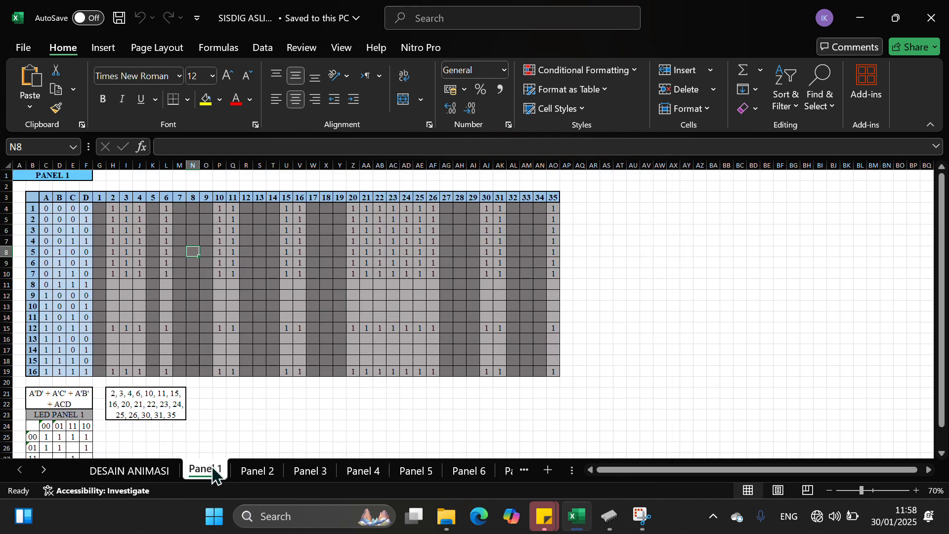
Step: Point out filled and empty LED cells in row 1 of the Panel 1 truth table, such as LEDs 1, 5, 7, 8 and 2 to 4
left_click(112, 210)
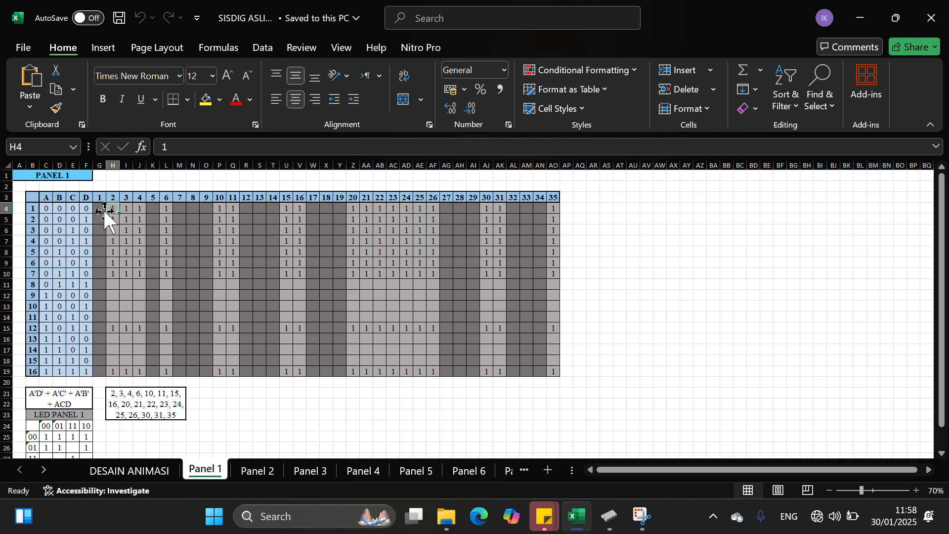
left_click(99, 207)
left_click(150, 208)
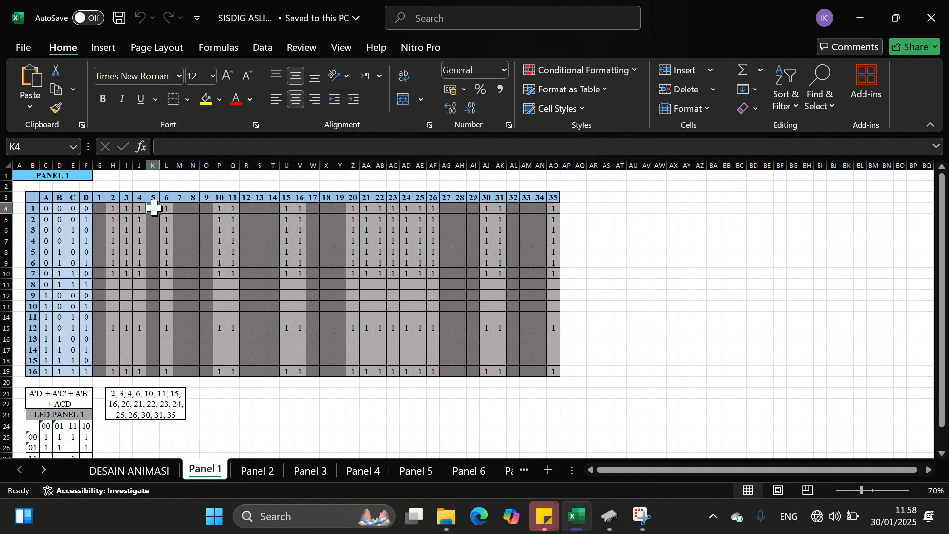
left_click(180, 207)
left_click(192, 208)
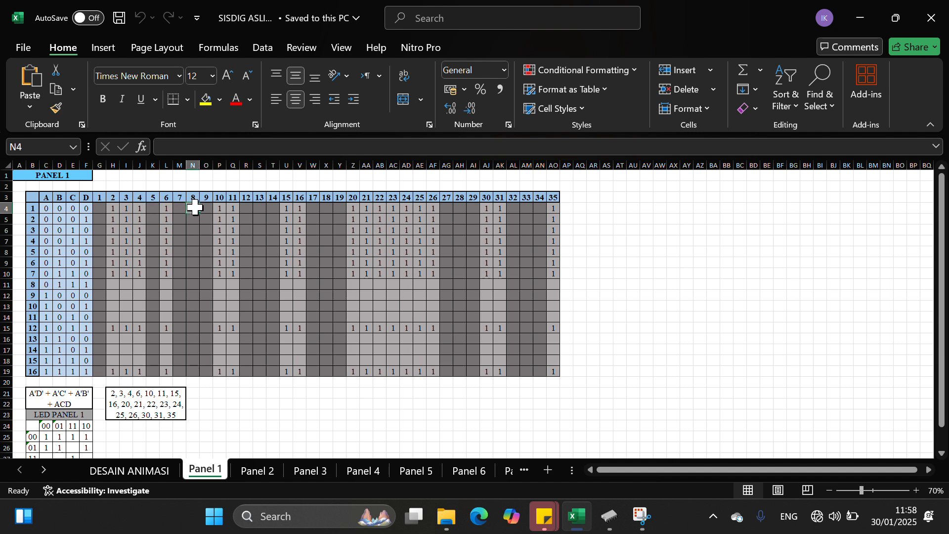
left_click_drag(112, 208, 138, 212)
left_click(120, 209)
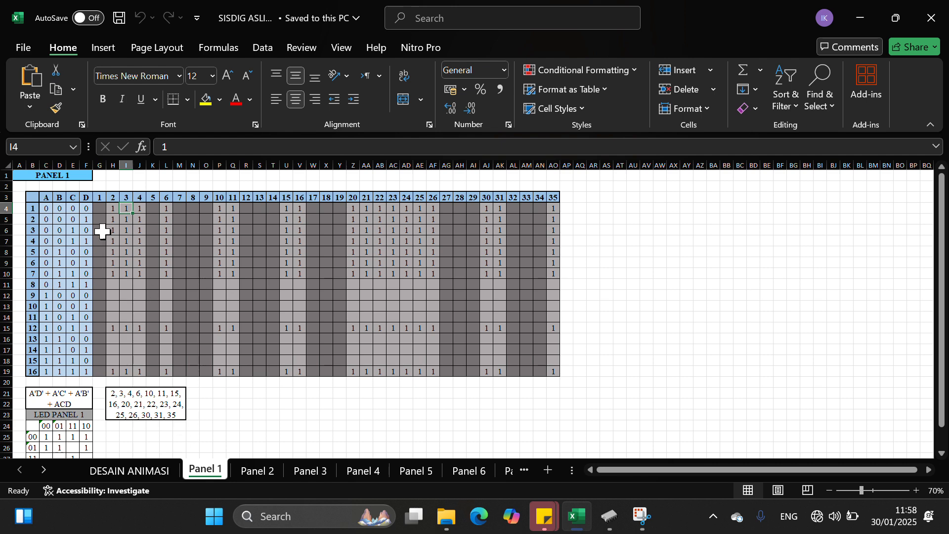
Step: Look through the animation frames from 1 to 16 on the DESAIN ANIMASI sheet
left_click(149, 471)
scroll(227, 341, "down", 5)
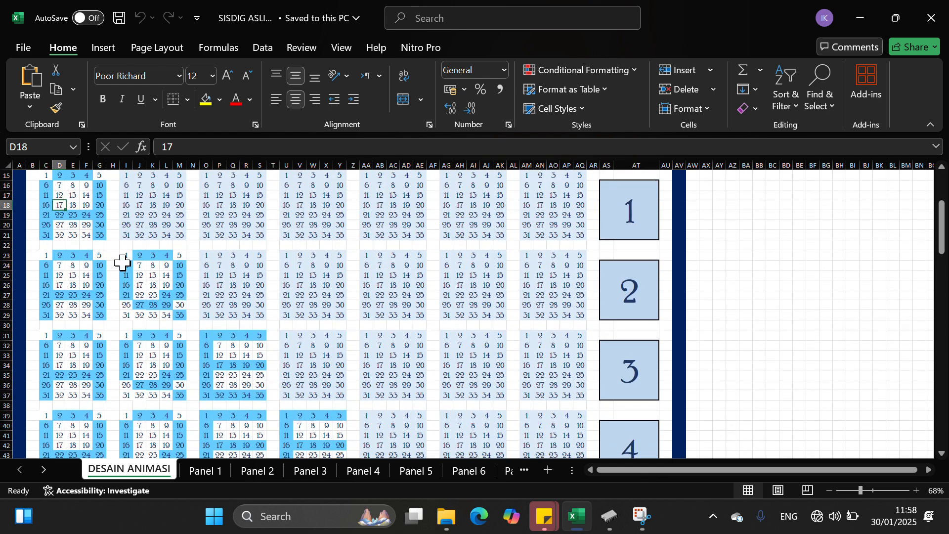
scroll(122, 263, "up", 4)
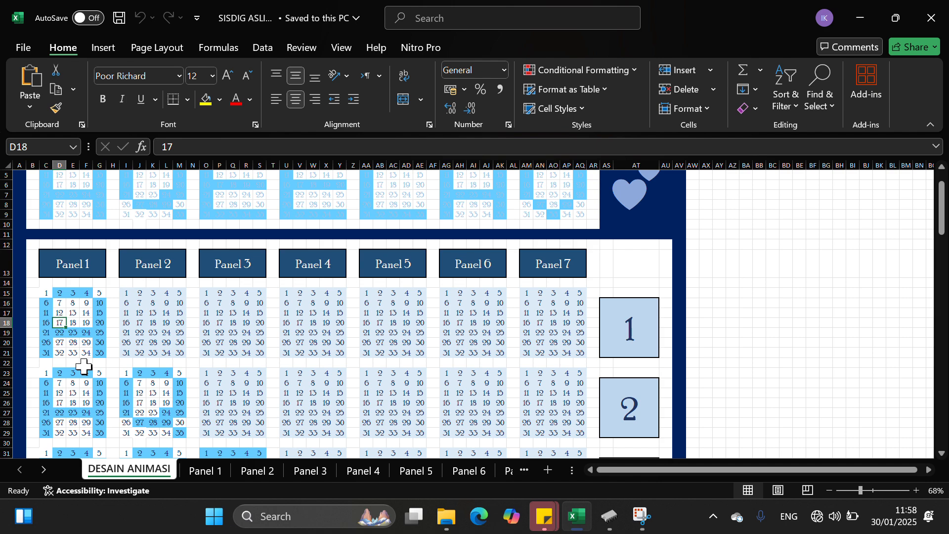
scroll(54, 380, "down", 19)
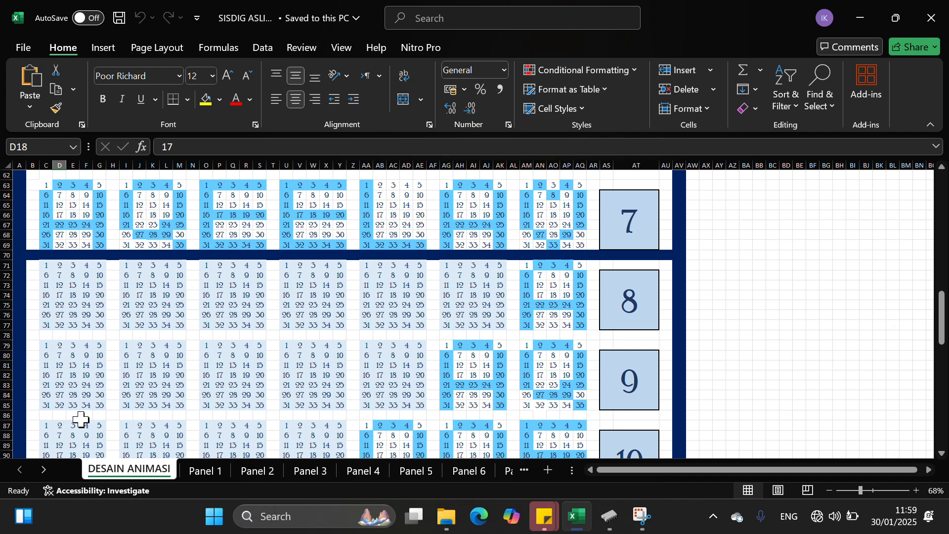
scroll(77, 418, "down", 9)
scroll(207, 376, "down", 12)
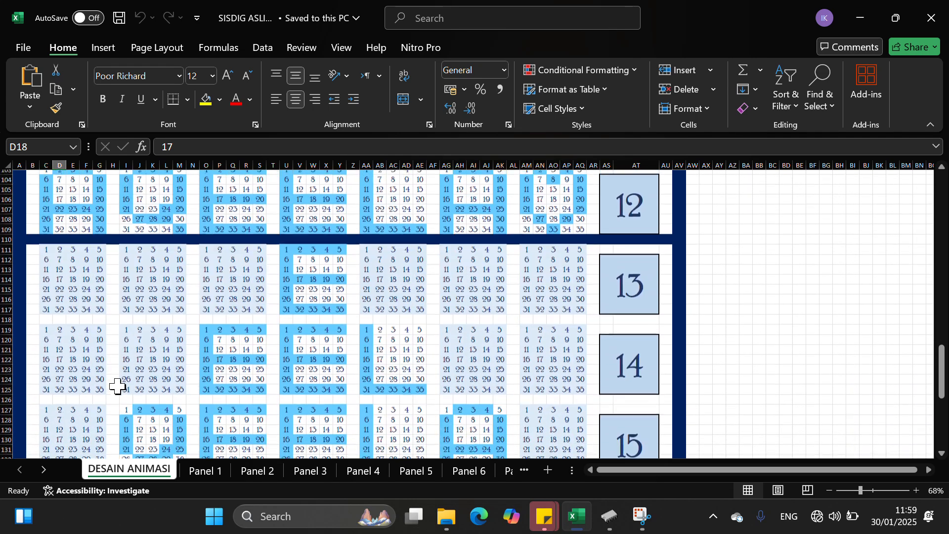
scroll(287, 310, "up", 20)
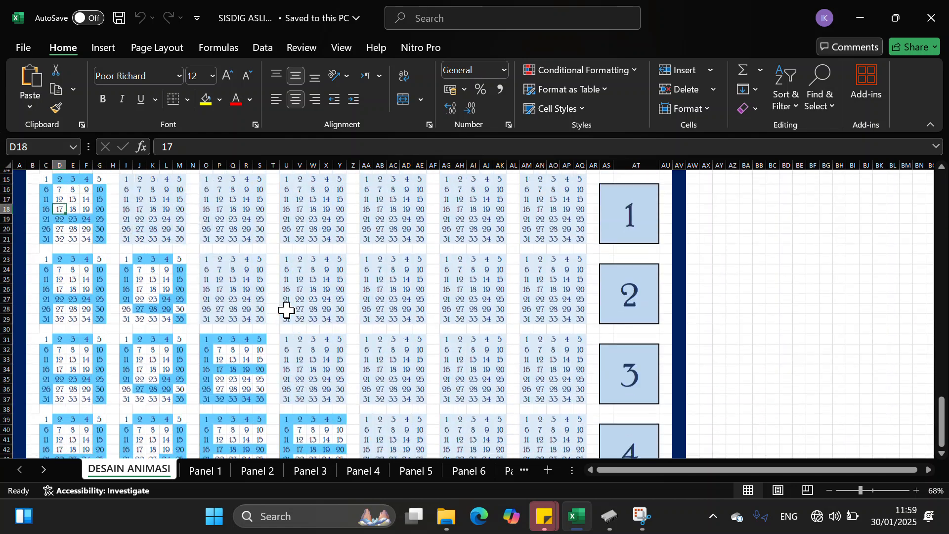
scroll(286, 307, "down", 3)
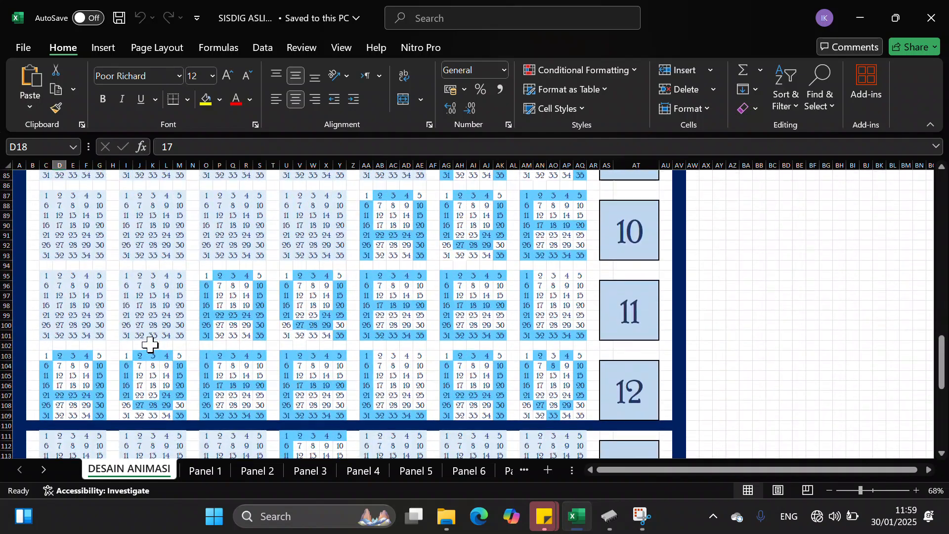
scroll(150, 345, "down", 13)
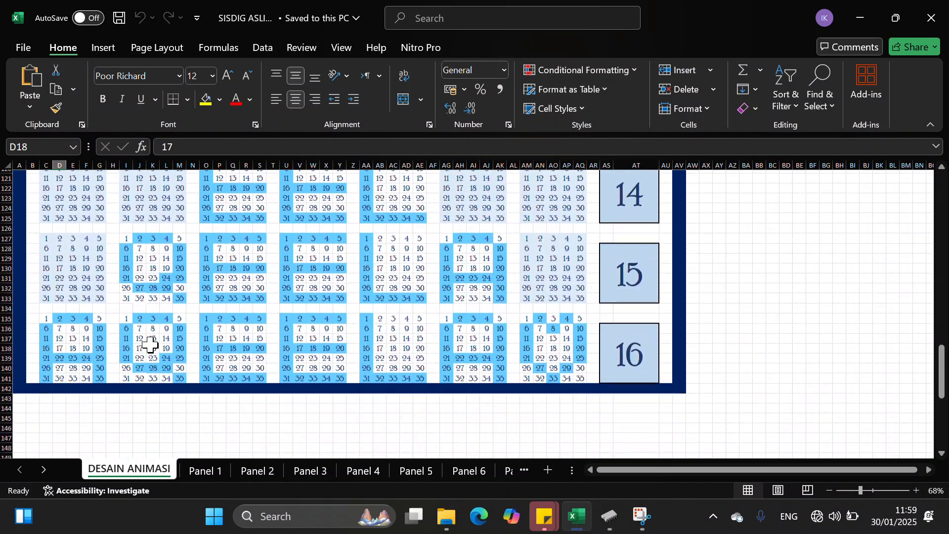
scroll(150, 345, "up", 2)
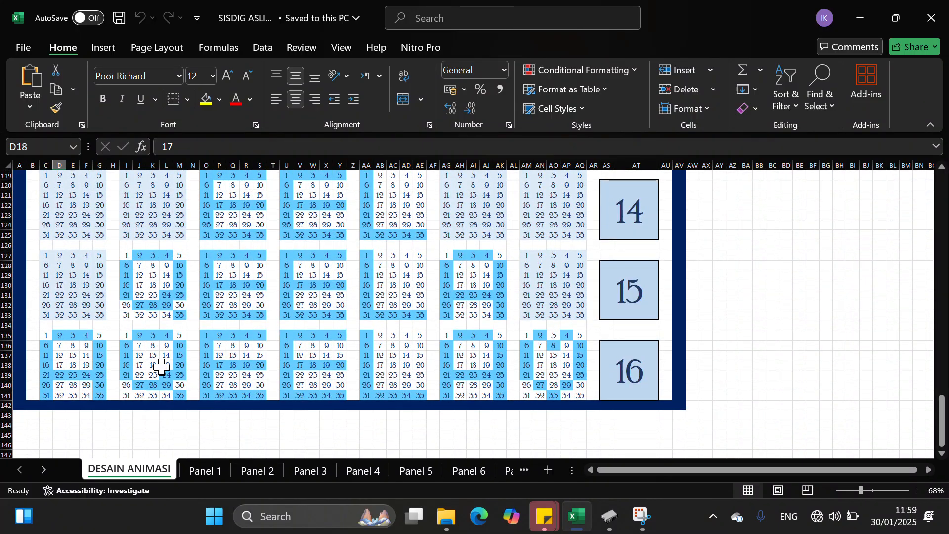
Step: Go back to frame 1 and follow the letter sequence across the panels down to frames 11 and 12
scroll(275, 271, "up", 20)
scroll(275, 271, "down", 3)
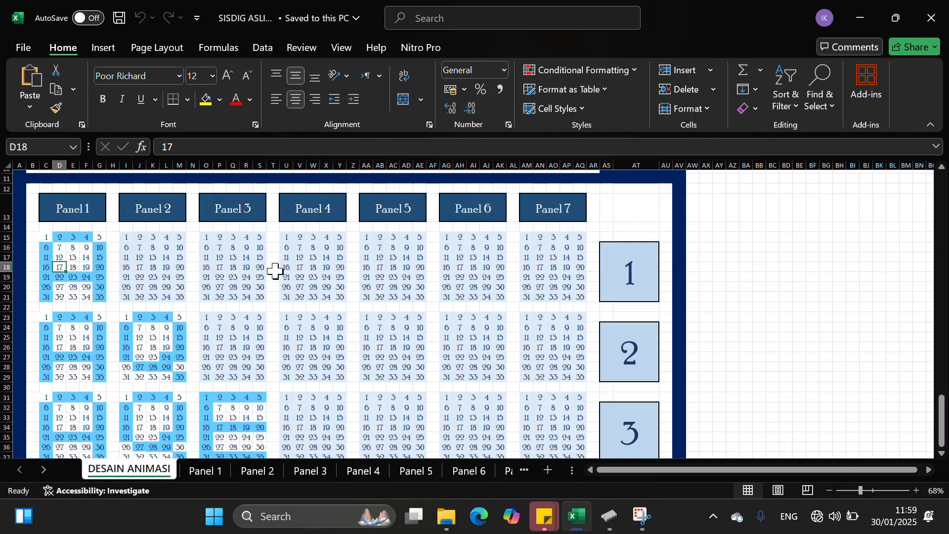
scroll(248, 246, "down", 9)
scroll(242, 243, "up", 3)
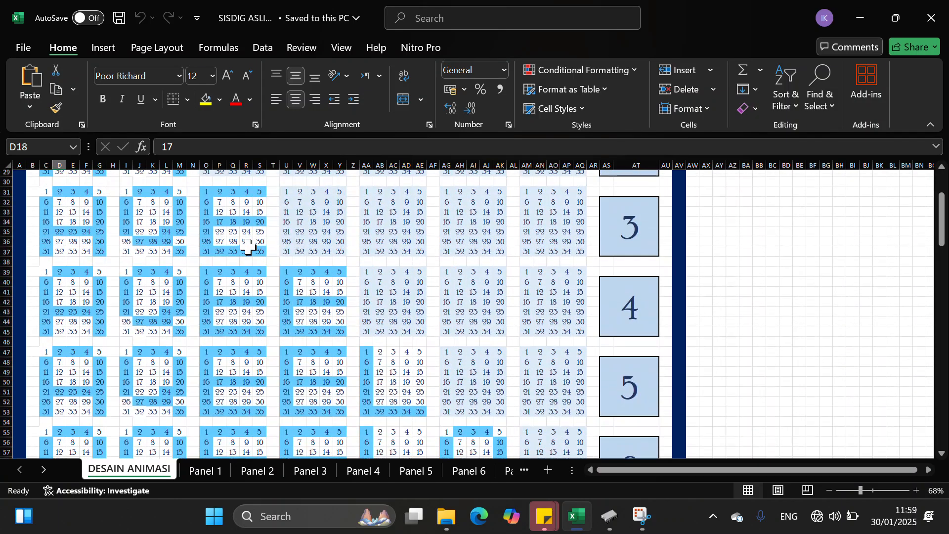
scroll(231, 342, "down", 17)
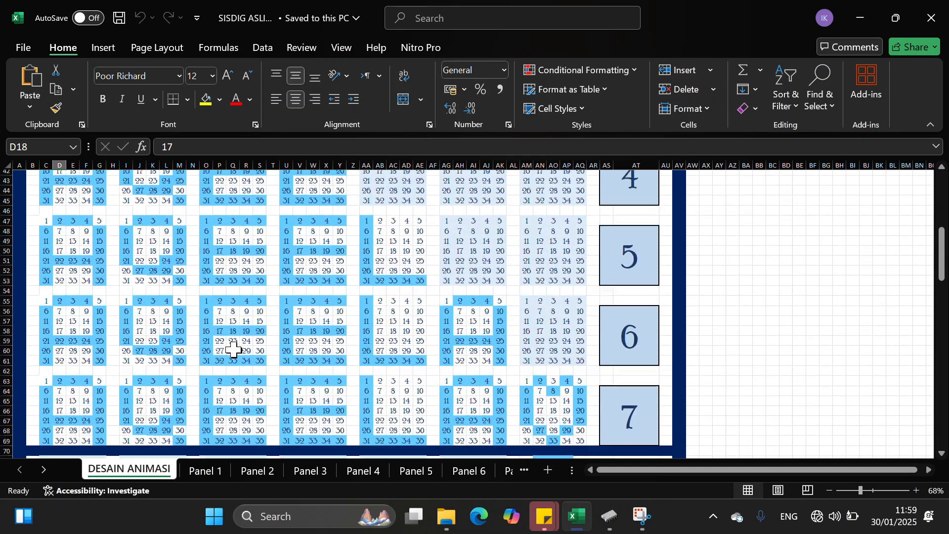
scroll(231, 341, "down", 3)
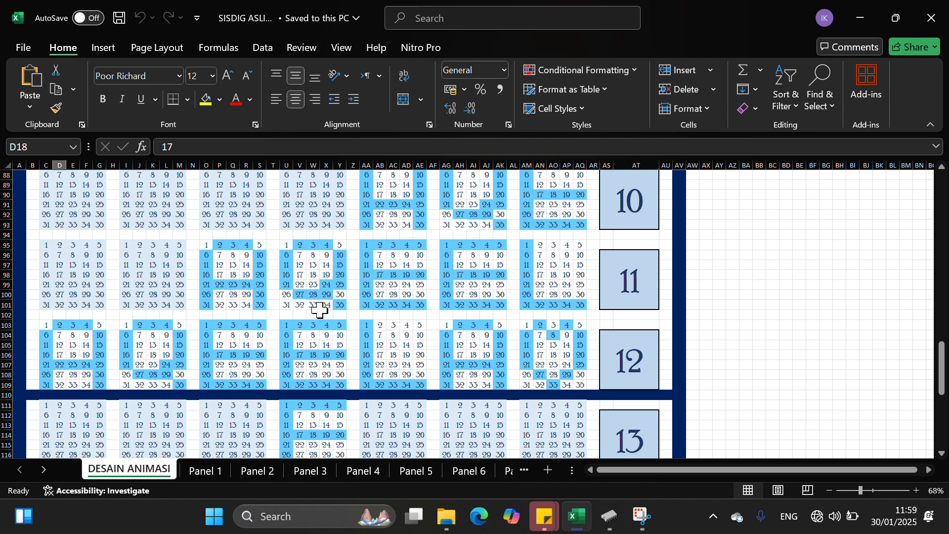
Step: Point out coloured LEDs 2 and 4 of Panel 3 in frame 11 and compare them with frame 12
scroll(329, 356, "down", 1)
scroll(330, 358, "up", 3)
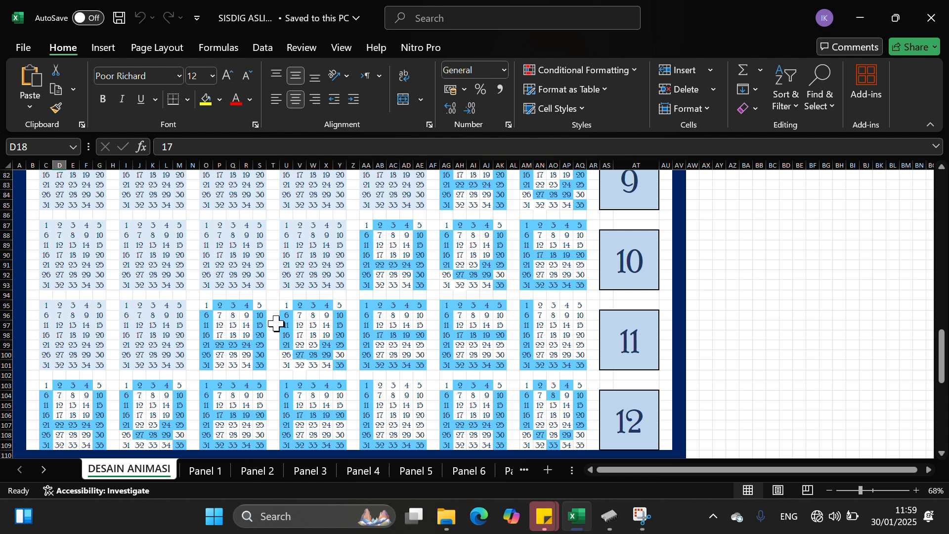
left_click(220, 306)
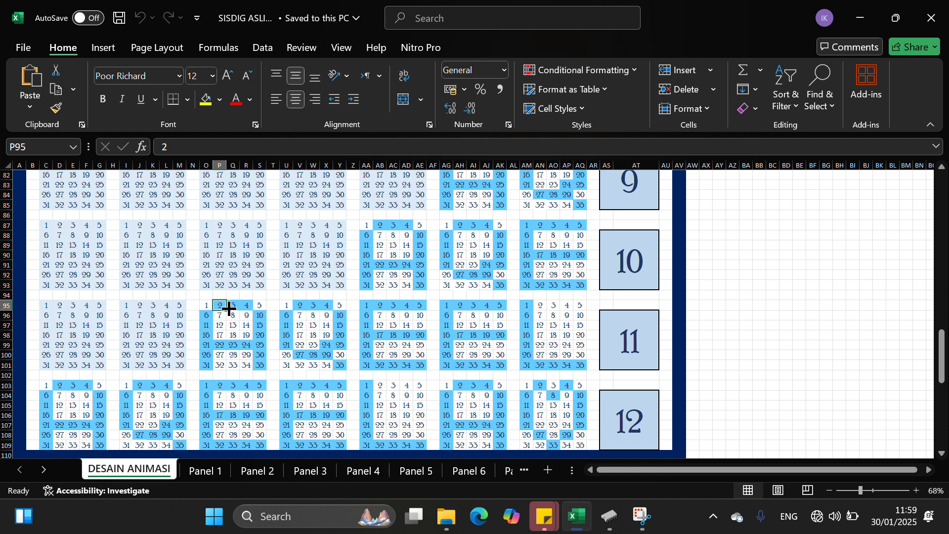
left_click(246, 305)
scroll(242, 358, "down", 2)
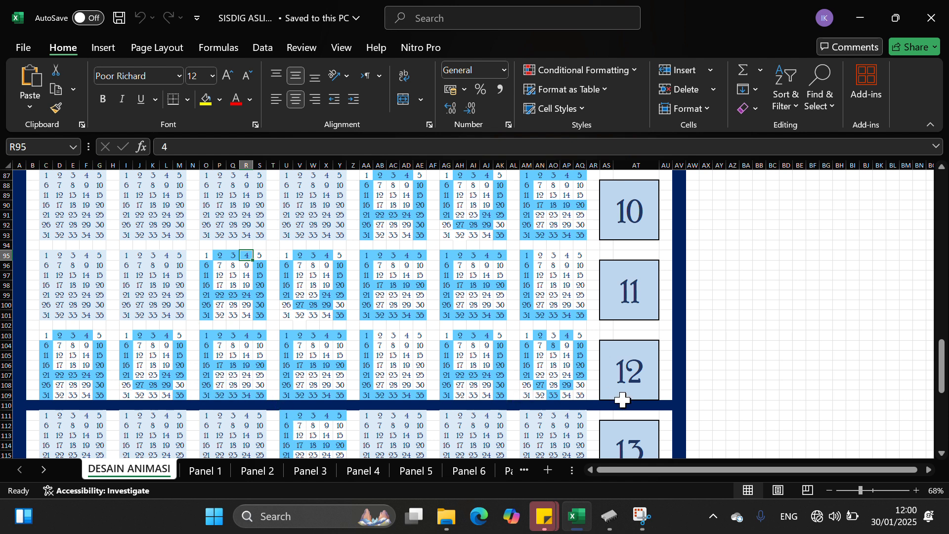
Step: Examine row 12 of the Panel 3 truth table from LED 1 to LED 10
left_click(309, 471)
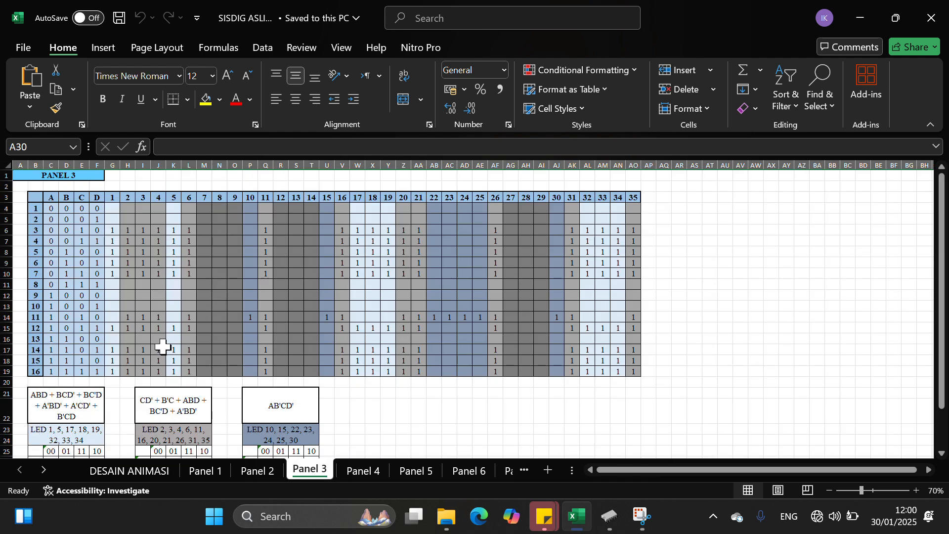
left_click(113, 328)
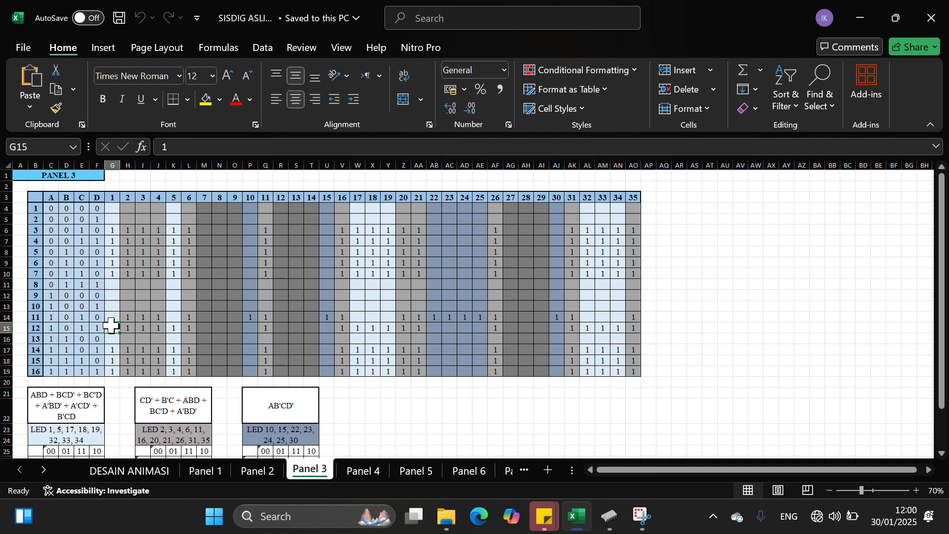
left_click_drag(113, 325, 197, 331)
left_click(250, 327)
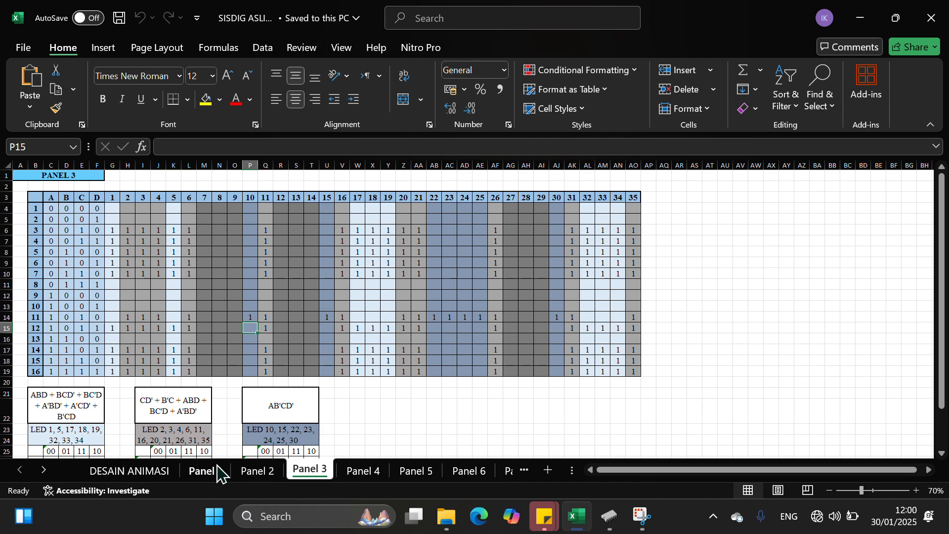
scroll(329, 388, "down", 1)
scroll(329, 390, "up", 1)
scroll(329, 389, "up", 1)
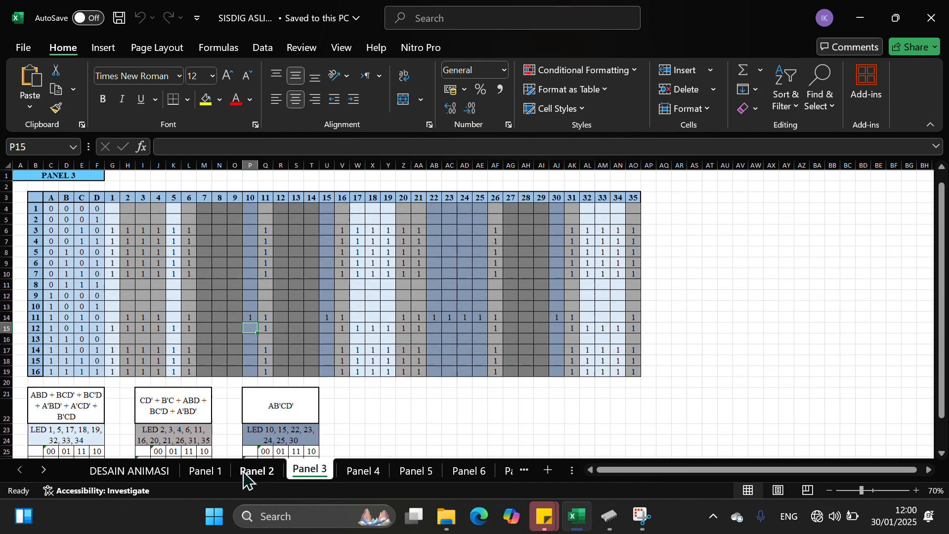
Step: Browse the truth tables of all the panel sheets through Panel 7 and return to Panel 1
left_click(255, 472)
left_click(219, 473)
left_click(256, 473)
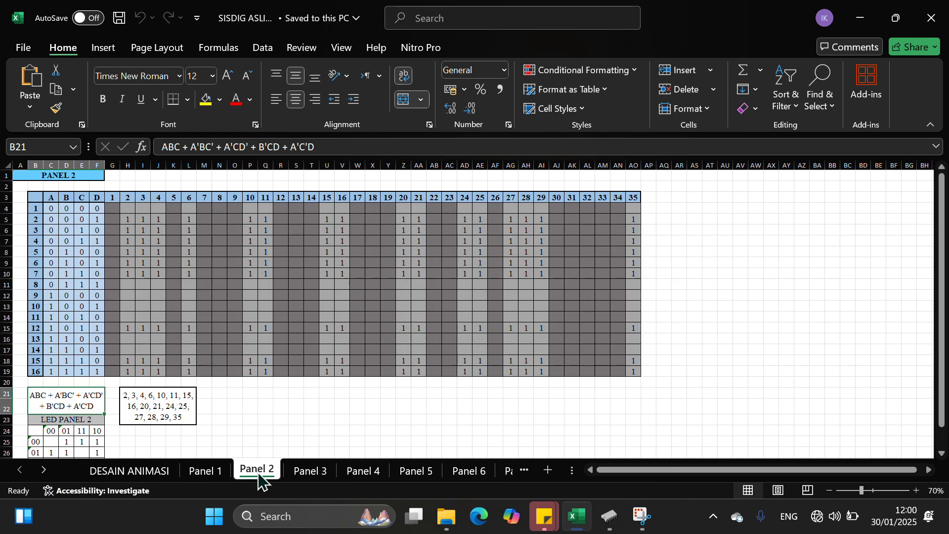
left_click(312, 473)
left_click(363, 472)
left_click(417, 473)
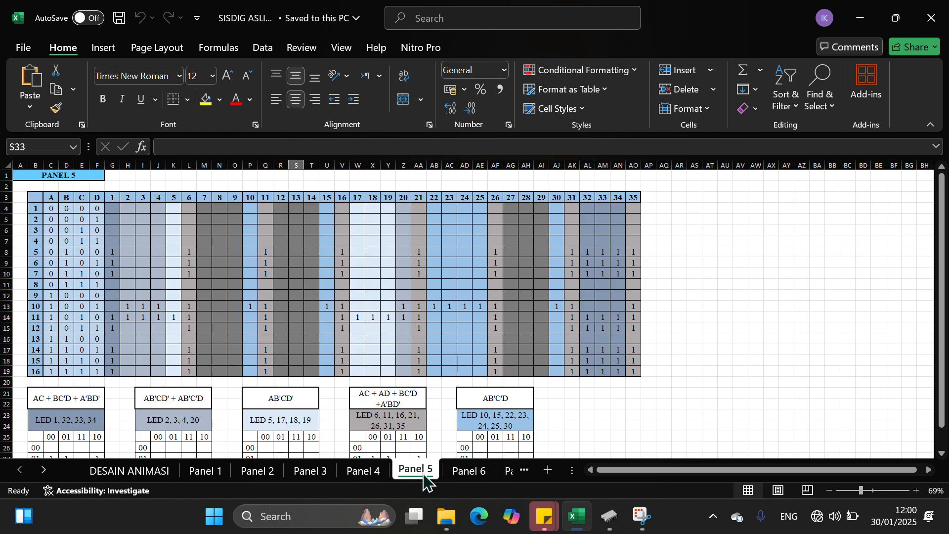
left_click(469, 472)
left_click(509, 474)
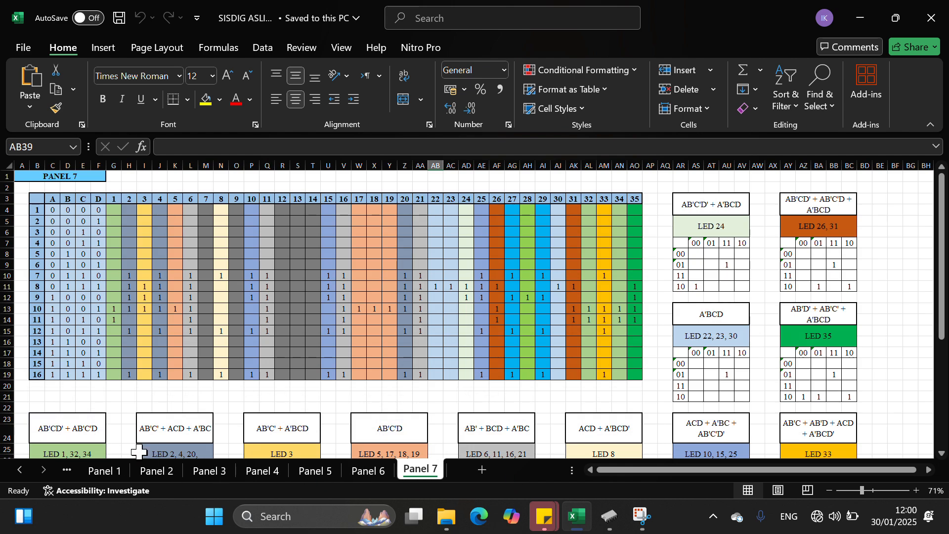
left_click(129, 472)
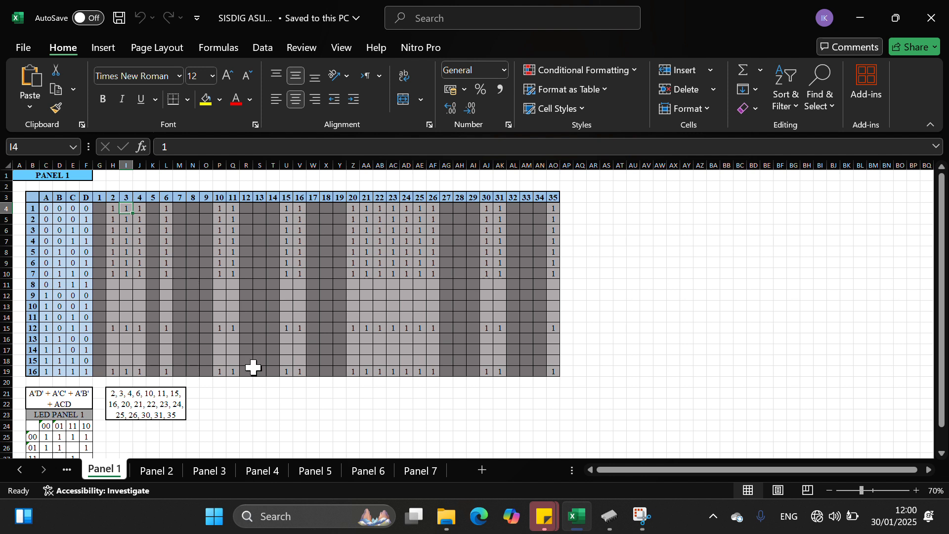
Step: Compare LED columns 2 to 4 with column 6 across all 16 rows of the Panel 1 truth table
left_click(113, 205)
left_click_drag(113, 206, 140, 376)
type("1\t1\t1")
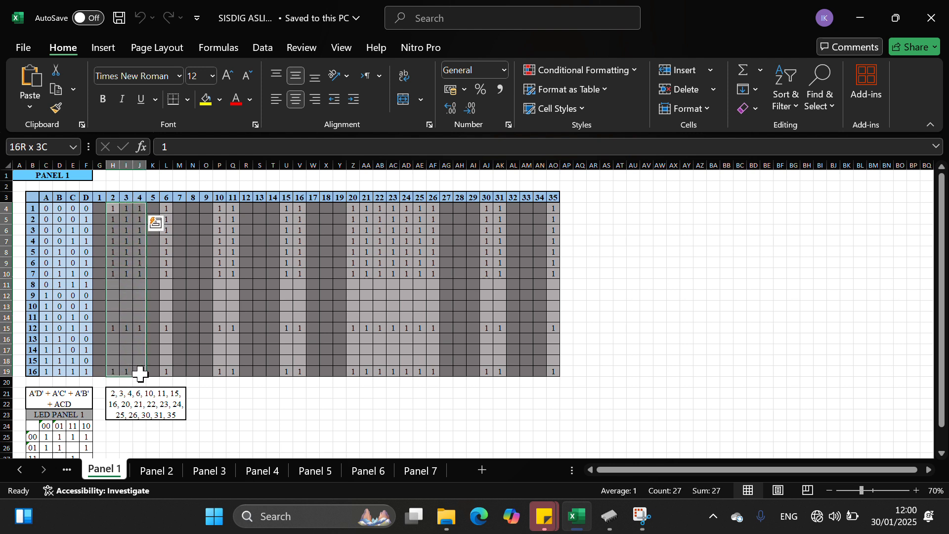
key("ctrl+v")
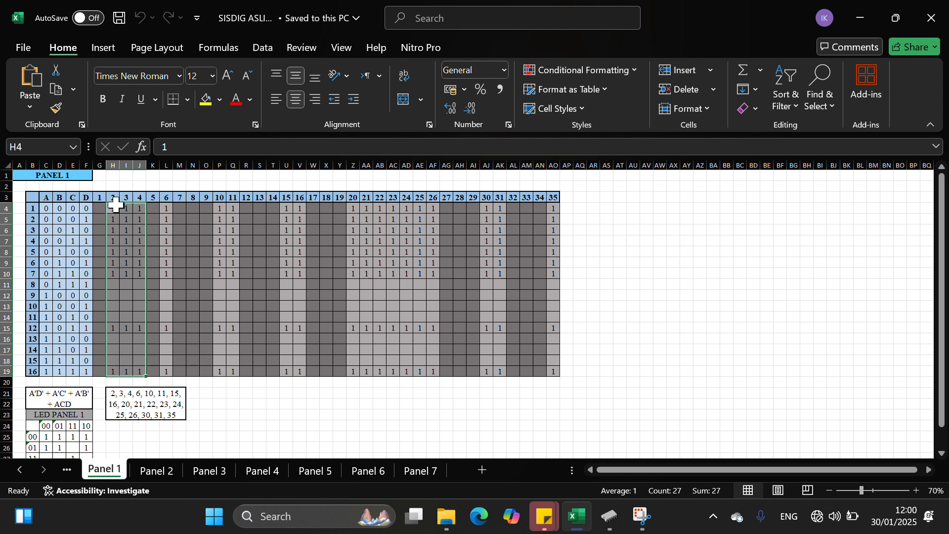
left_click_drag(114, 206, 144, 374)
left_click_drag(166, 212, 169, 372)
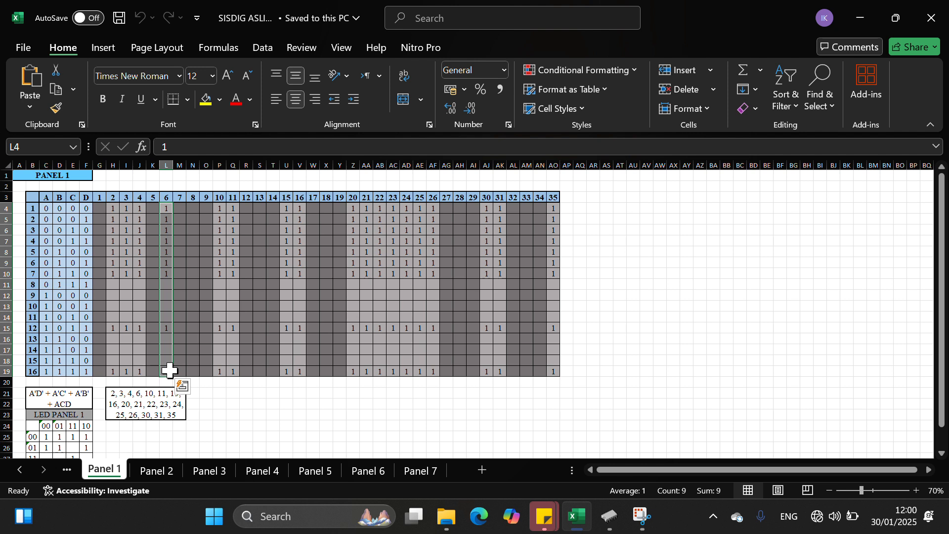
left_click(112, 369)
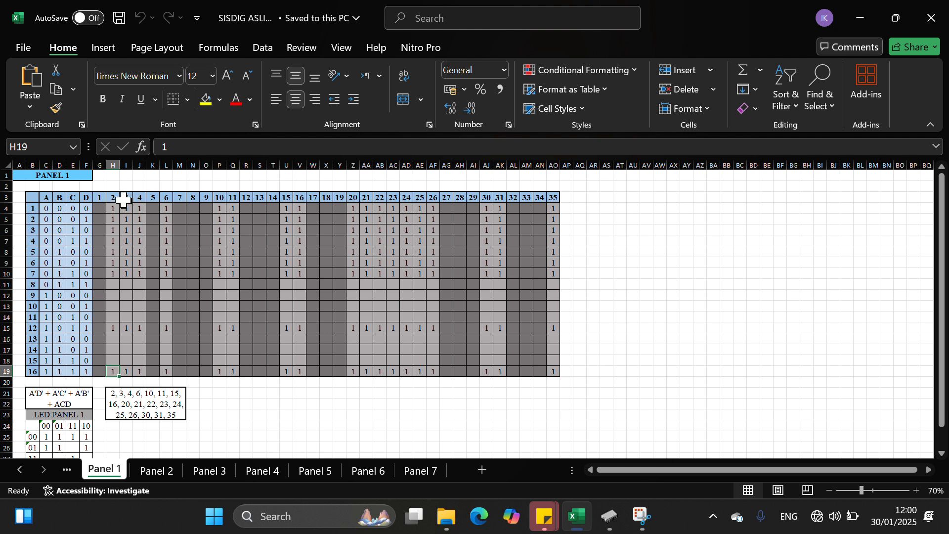
left_click_drag(111, 209, 141, 375)
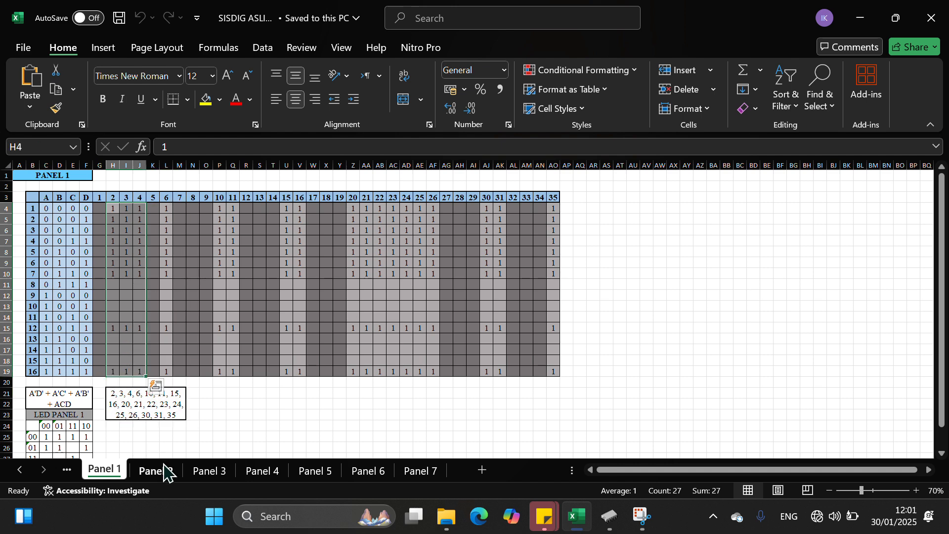
Step: Compare LED columns 1 and 5 across all 16 rows of the Panel 3 truth table
left_click(208, 470)
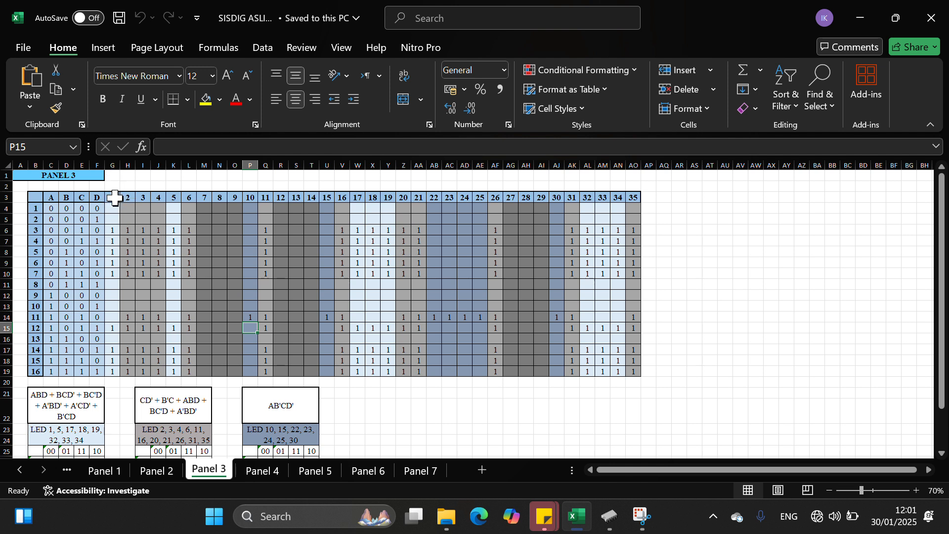
left_click_drag(109, 211, 110, 377)
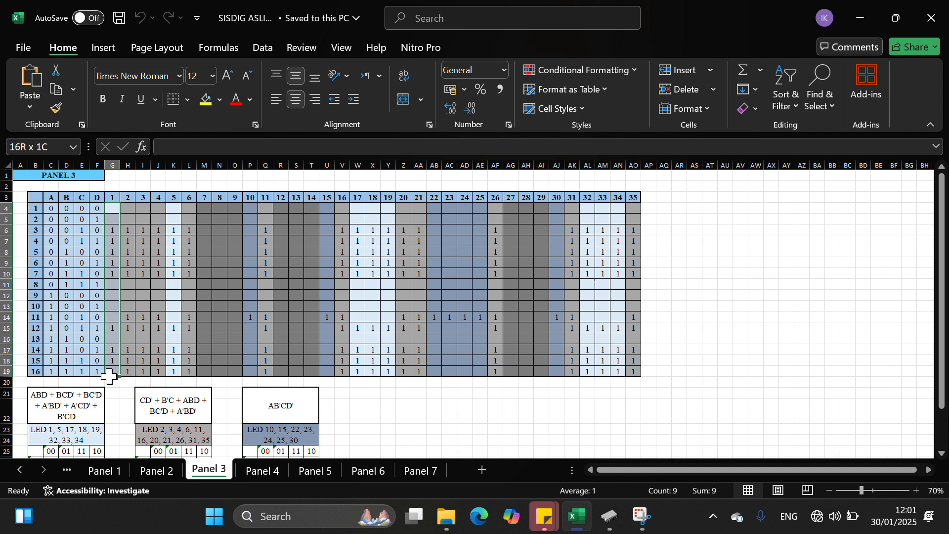
left_click(174, 206)
left_click_drag(173, 205, 178, 372)
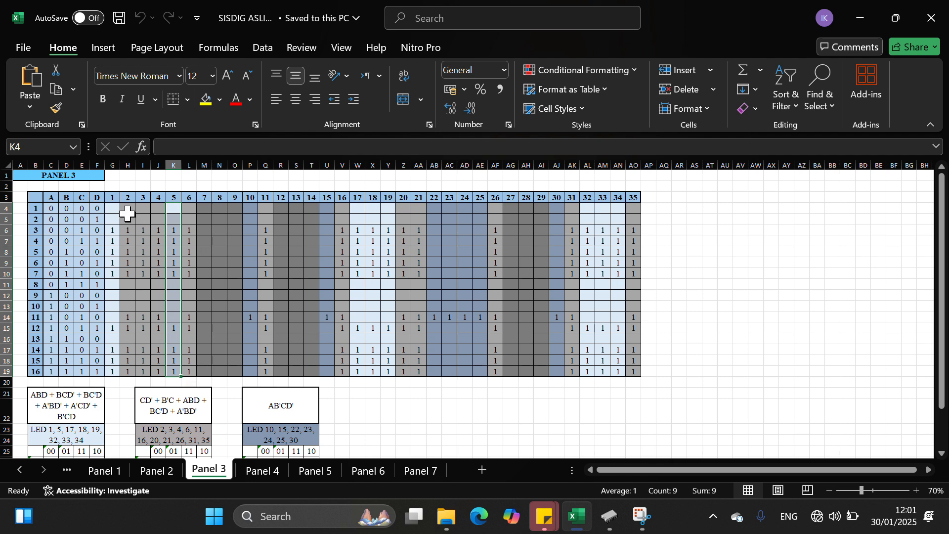
Step: Examine the labels of the three LED groups beneath the Panel 3 truth table, one group at a time
scroll(193, 349, "down", 2)
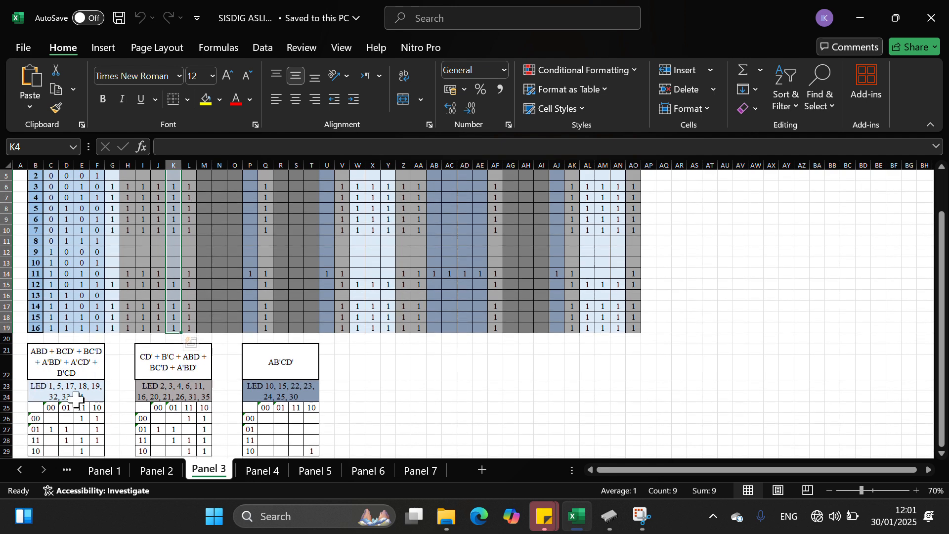
left_click(47, 386)
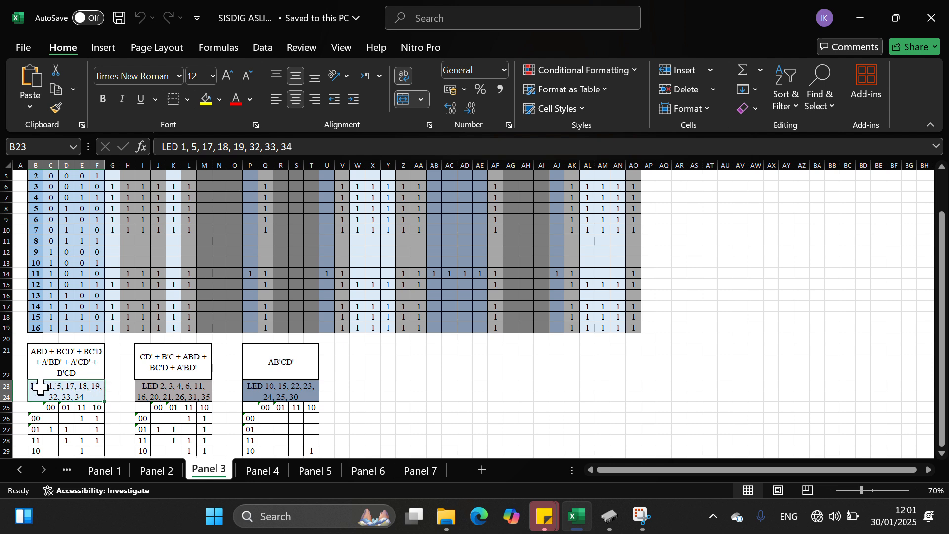
scroll(188, 366, "up", 1)
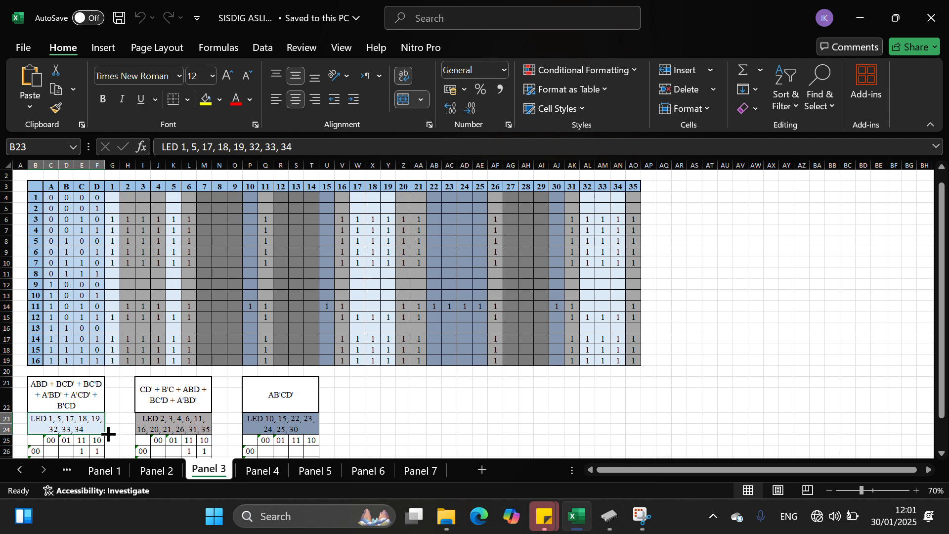
scroll(191, 327, "down", 2)
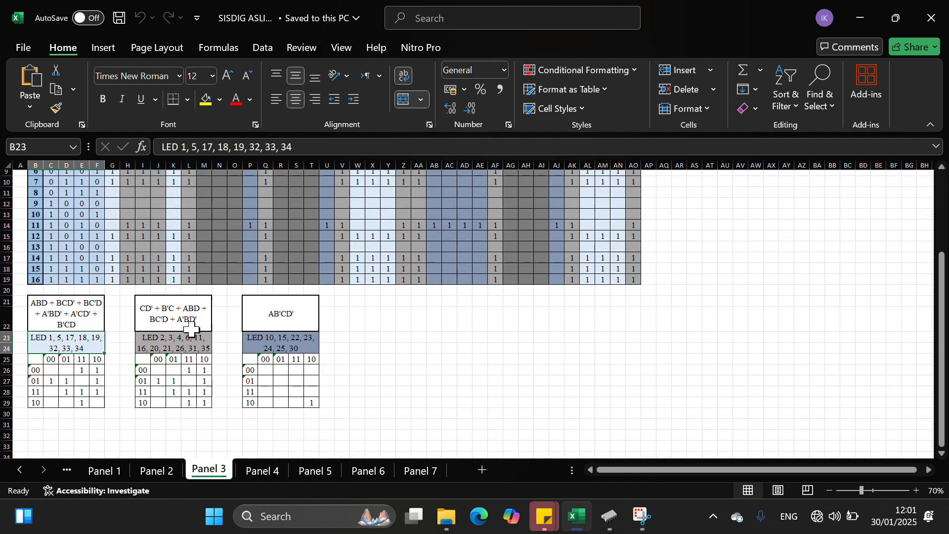
left_click(166, 346)
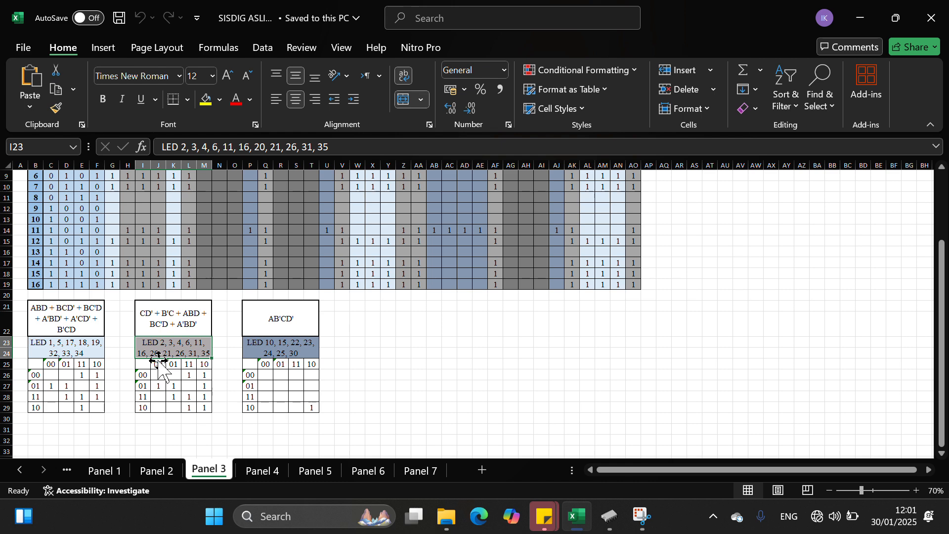
left_click(309, 345)
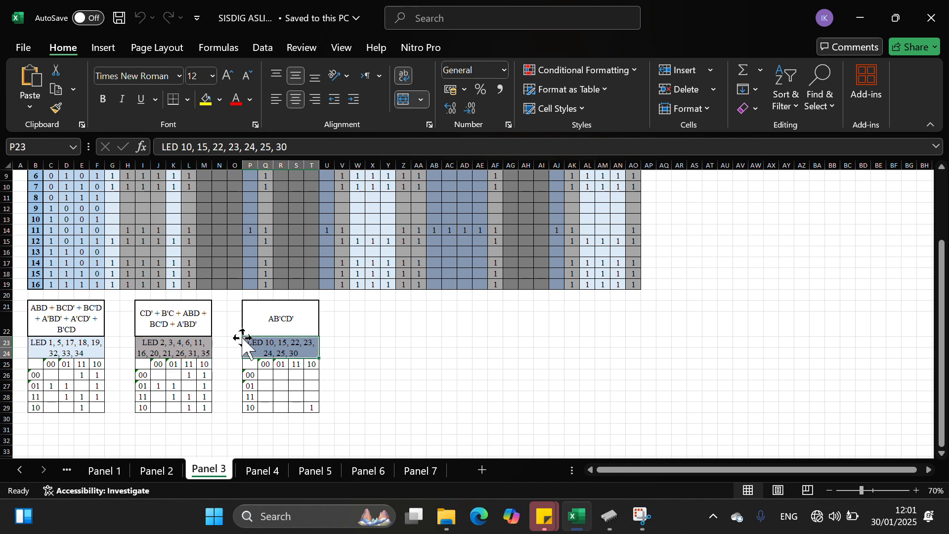
scroll(241, 337, "up", 1)
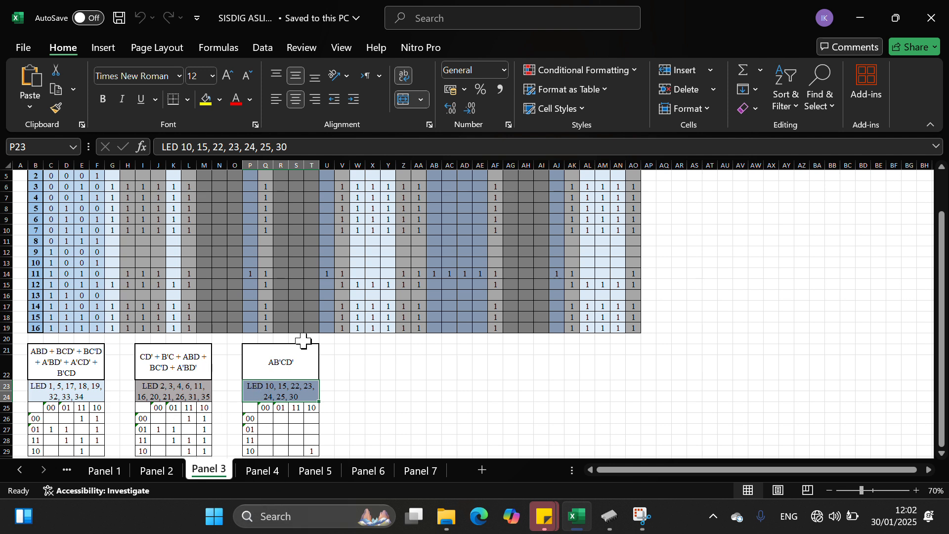
Step: Review the animation frames 1 to 7 on the DESAIN ANIMASI sheet
left_click(166, 475)
left_click(118, 475)
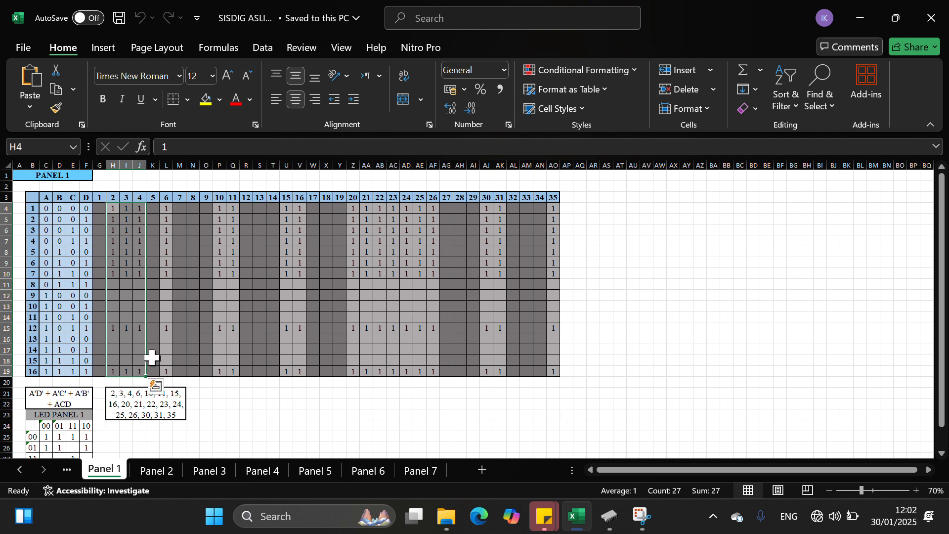
left_click(68, 470)
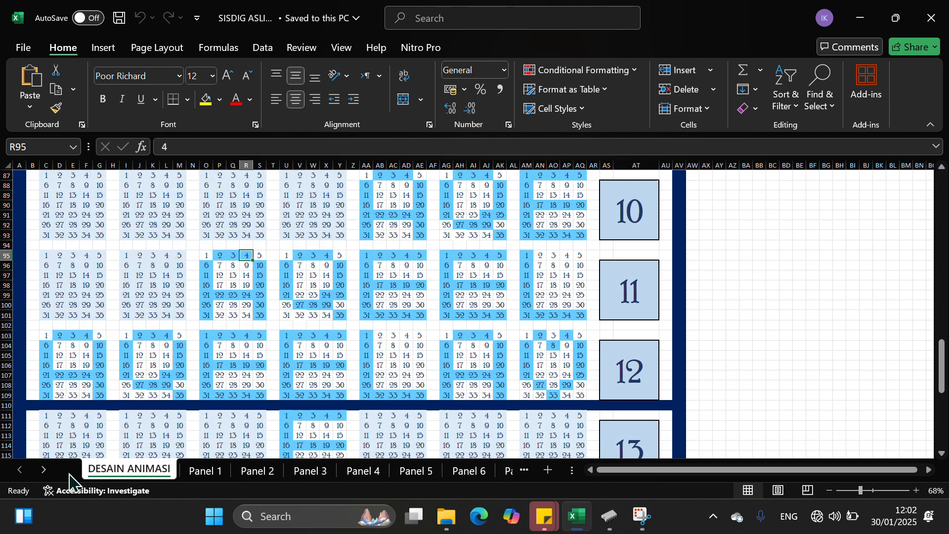
scroll(64, 387, "up", 15)
scroll(64, 386, "up", 10)
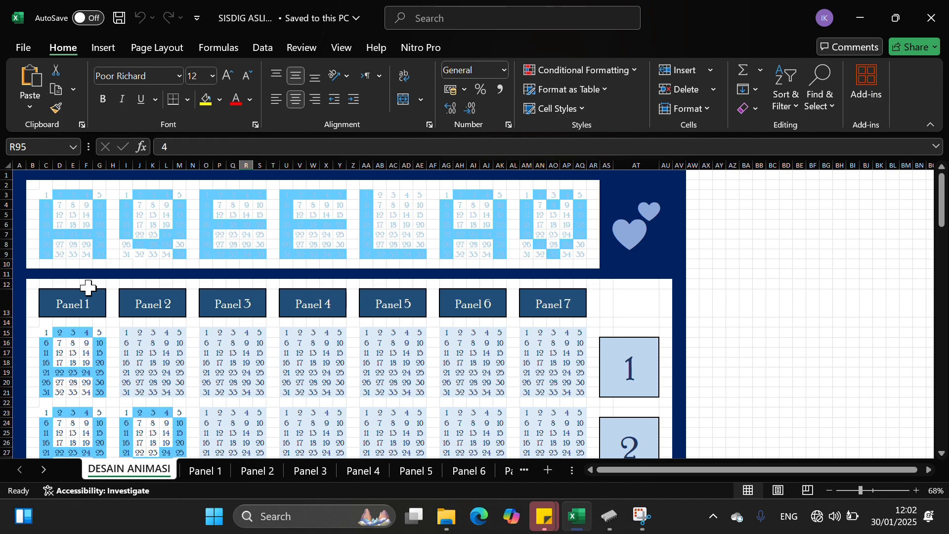
scroll(86, 365, "down", 8)
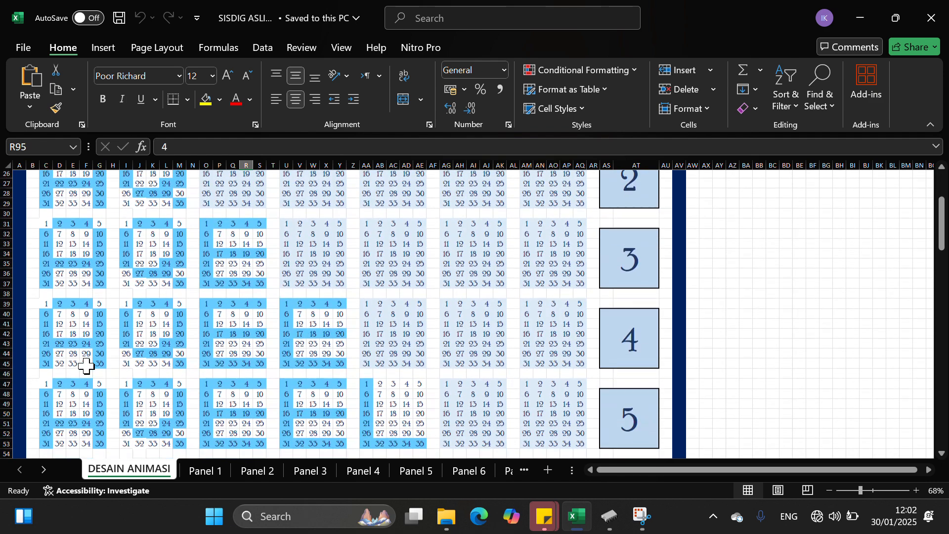
scroll(60, 333, "up", 7)
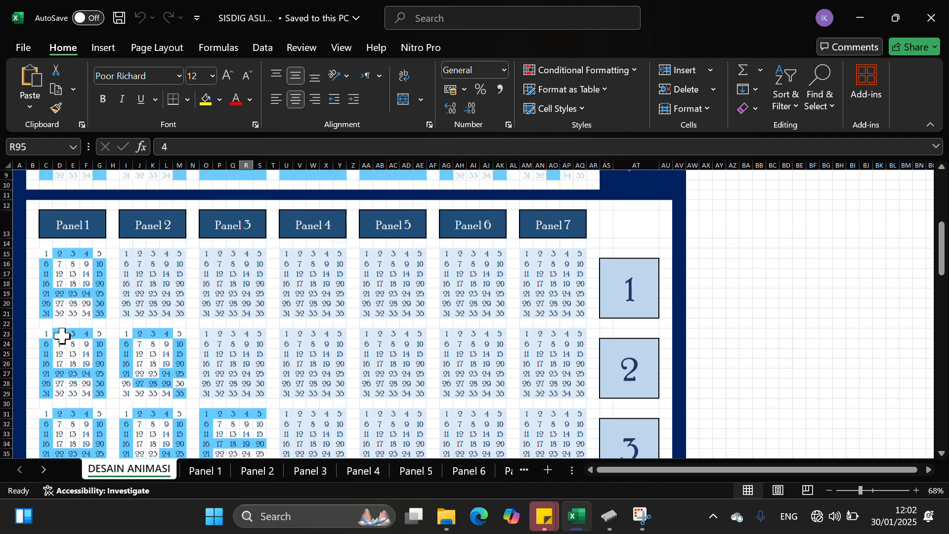
scroll(127, 340, "down", 11)
scroll(137, 353, "down", 3)
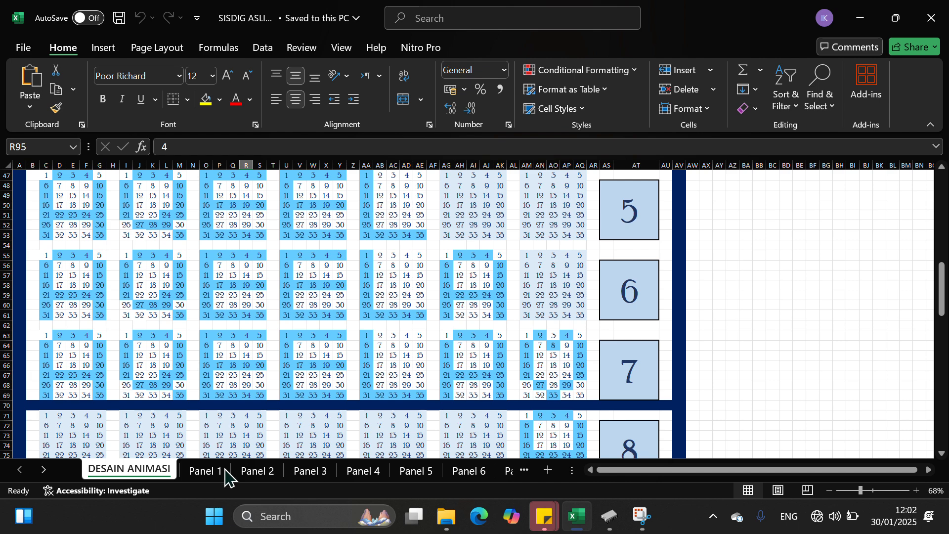
Step: Browse the LED groups and Karnaugh maps on the panel sheets from Panel 1 through Panel 7
left_click(208, 472)
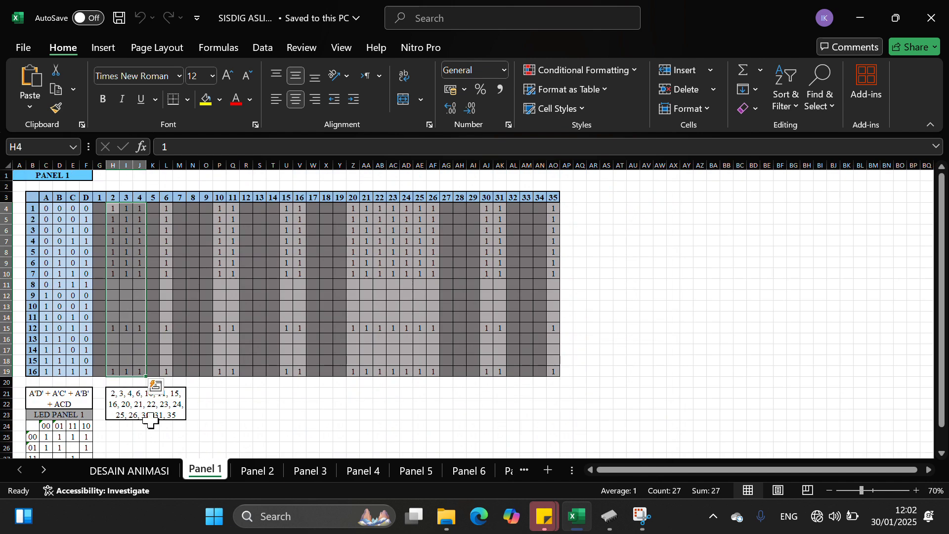
scroll(216, 394, "down", 1)
left_click(307, 473)
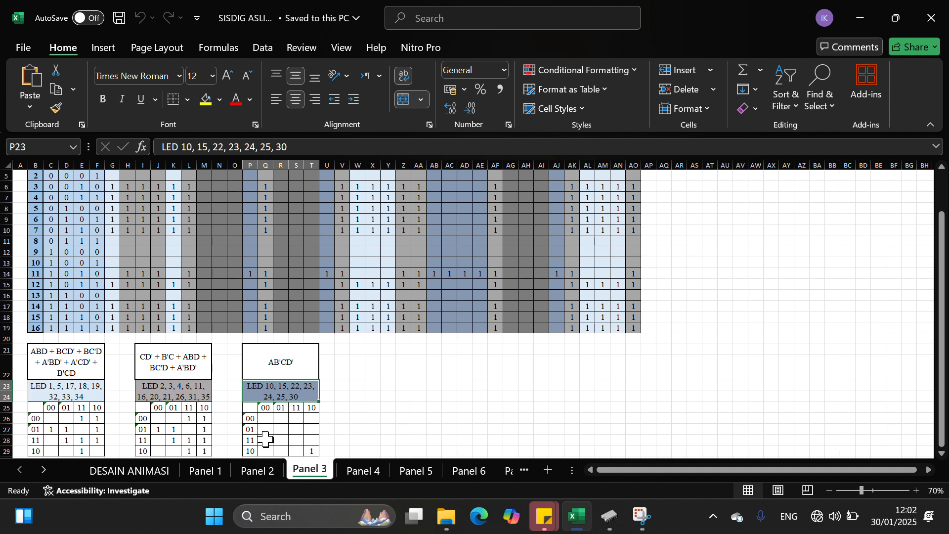
left_click(362, 472)
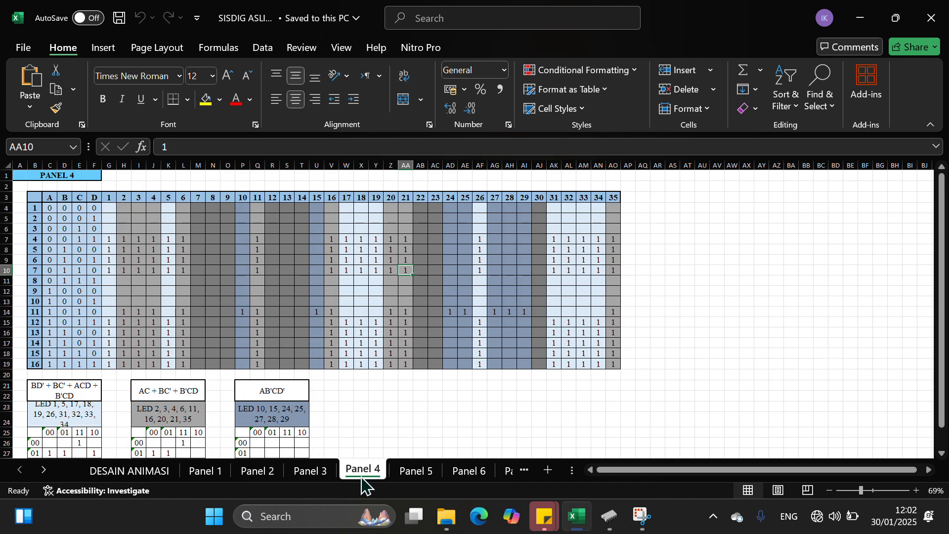
left_click(423, 473)
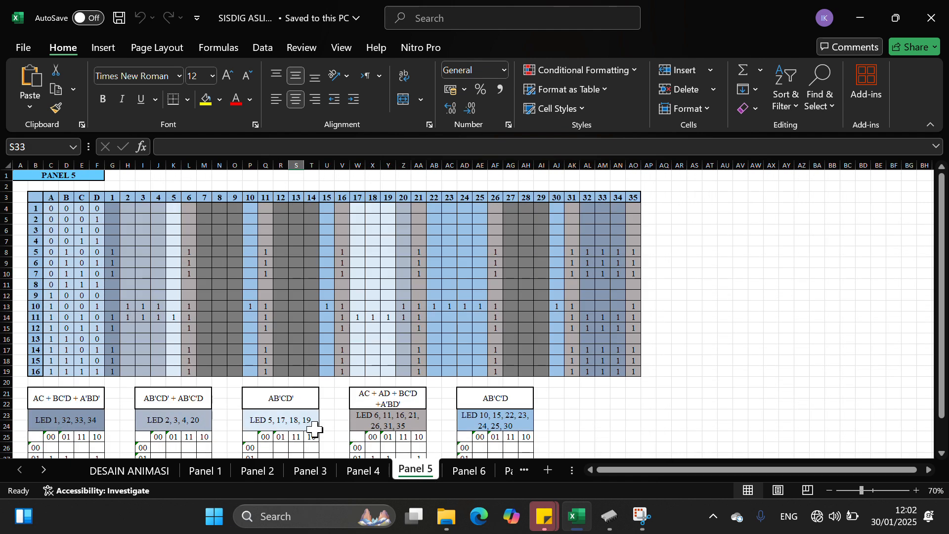
scroll(313, 428, "down", 1)
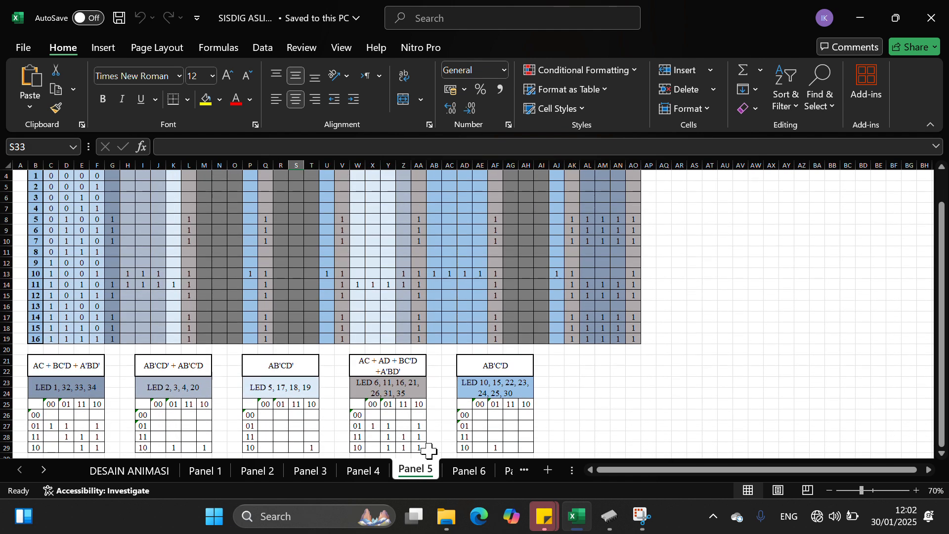
left_click(467, 472)
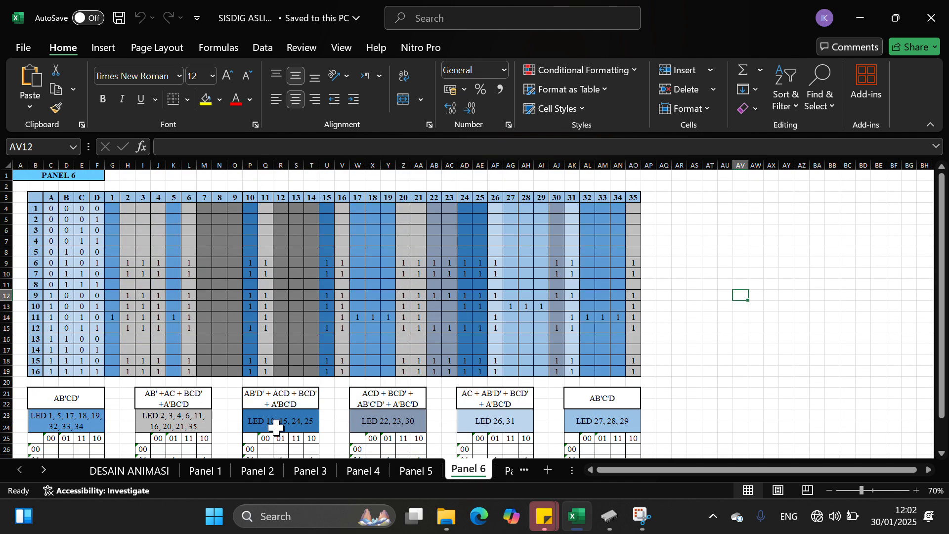
left_click(508, 472)
scroll(335, 394, "down", 1)
scroll(335, 394, "down", 4)
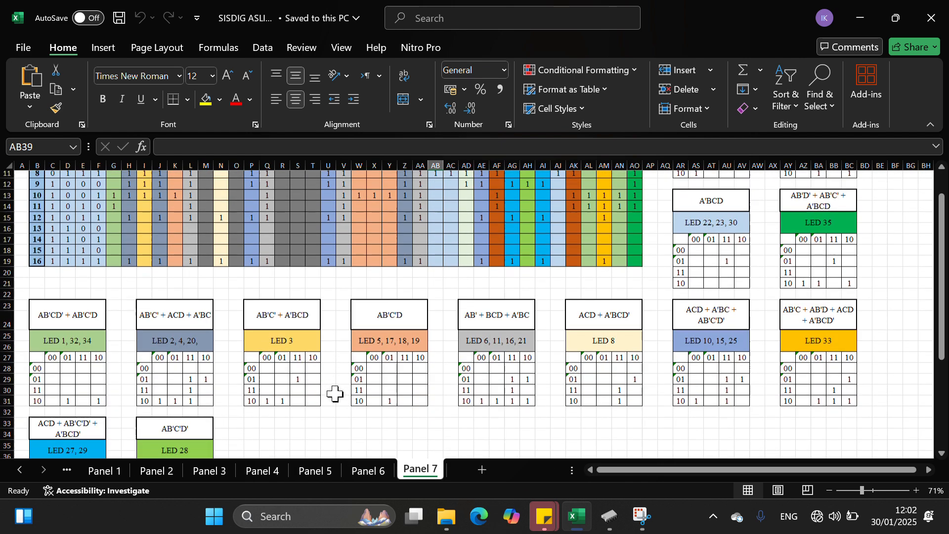
scroll(335, 394, "up", 4)
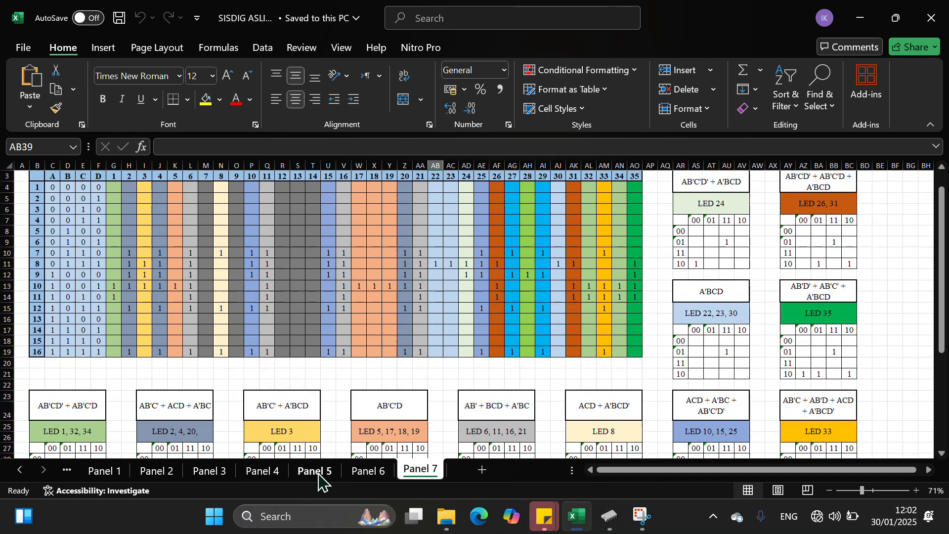
scroll(324, 379, "up", 1)
Step: Return to Panel 3 and examine the column and row headers of the Karnaugh map for the LED 1, 5, 17 group
left_click(210, 472)
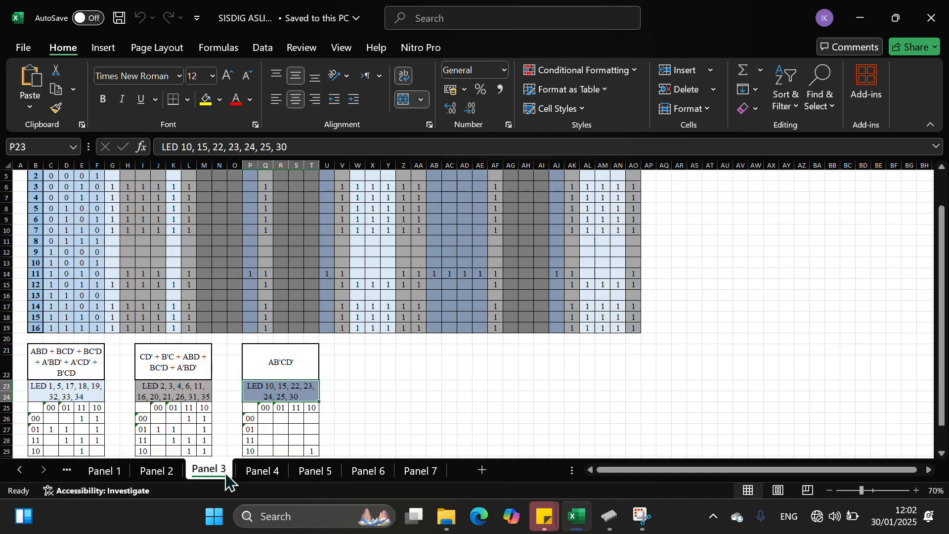
scroll(339, 390, "up", 1)
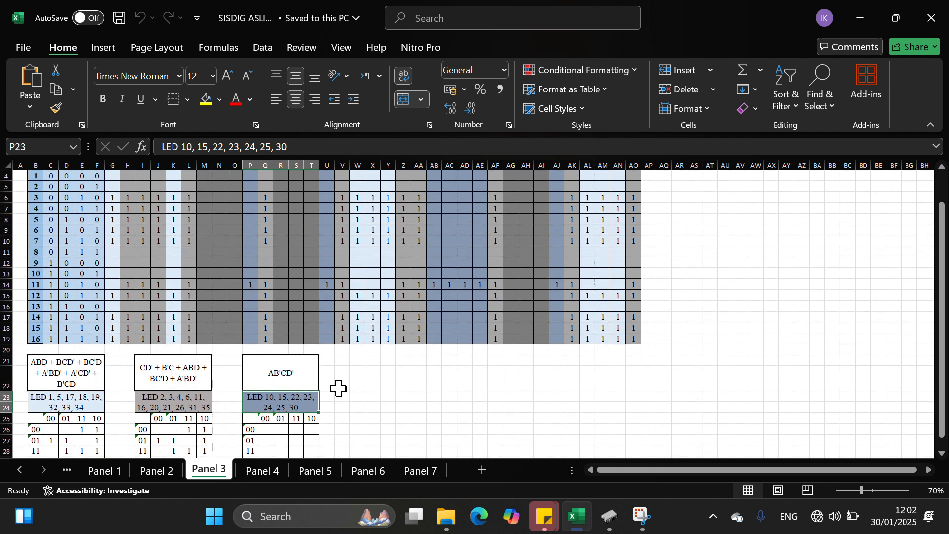
scroll(339, 389, "down", 1)
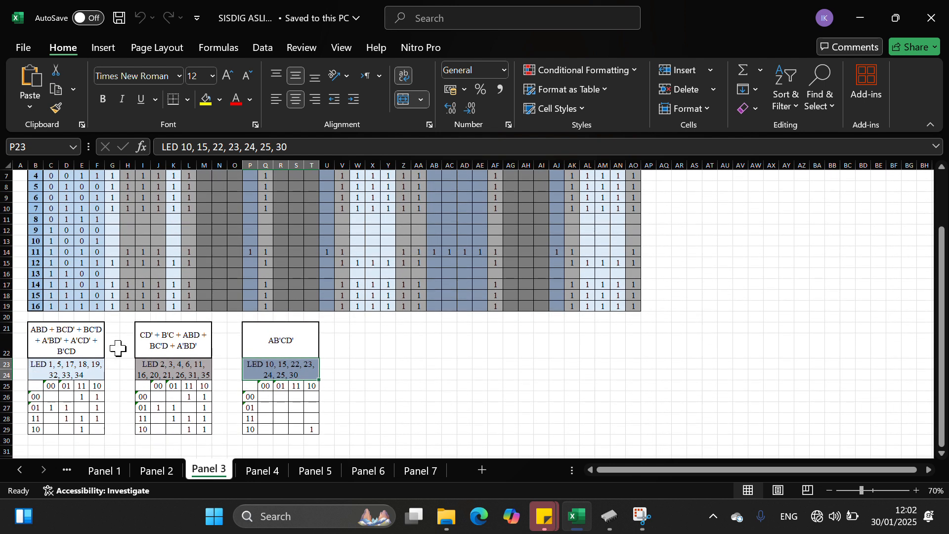
left_click(53, 388)
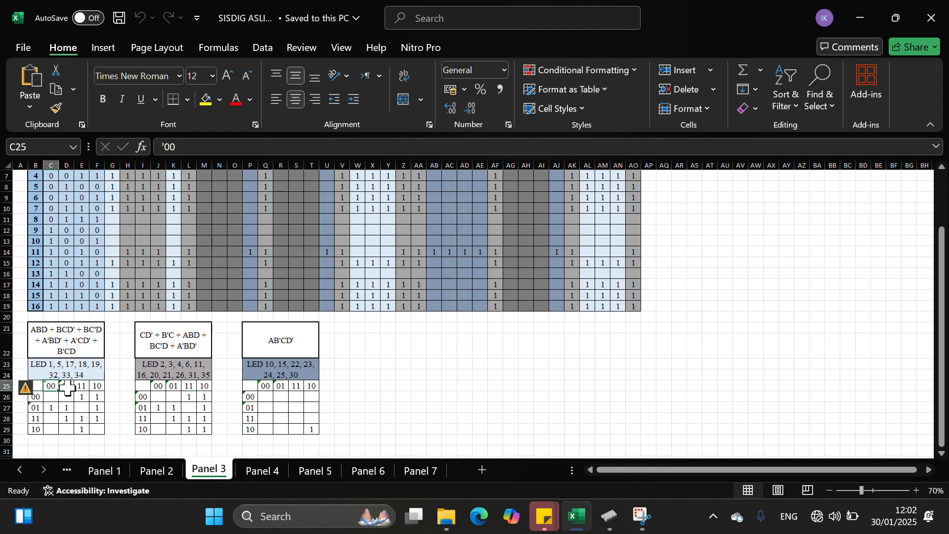
left_click_drag(68, 388, 90, 386)
left_click(94, 387)
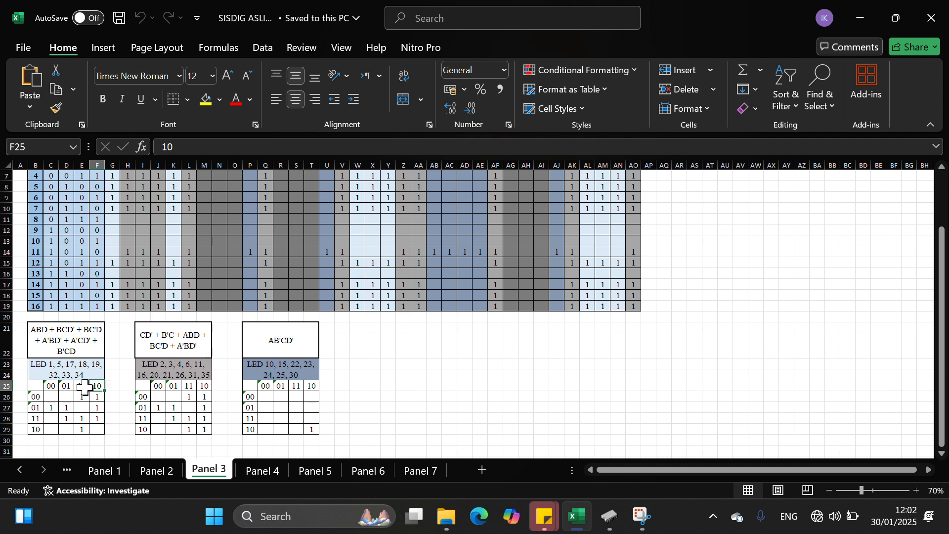
left_click_drag(33, 397, 32, 431)
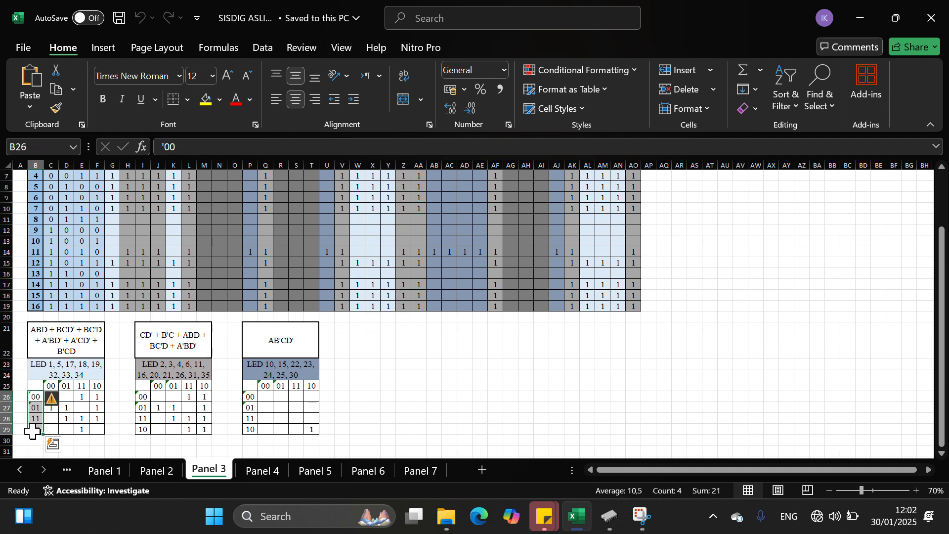
left_click(84, 429)
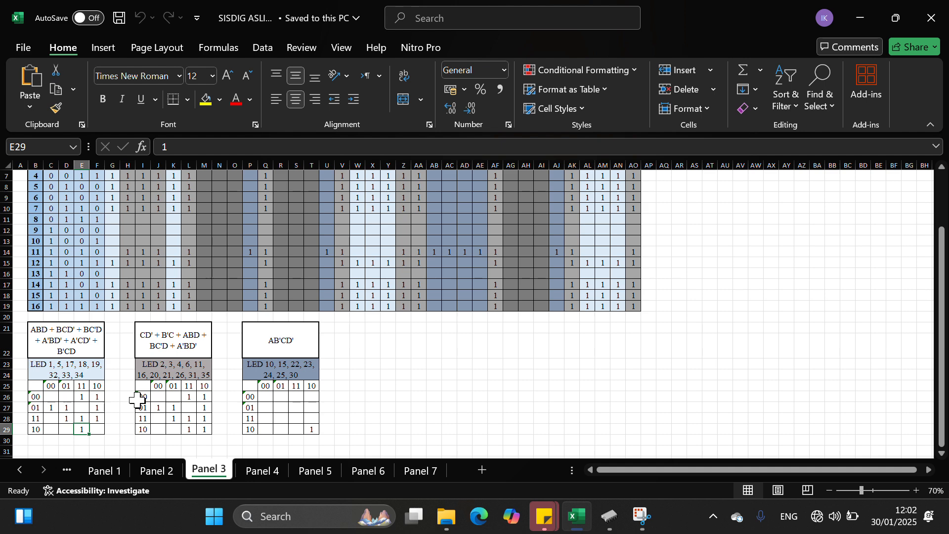
Step: Compare LED columns 1, 5 and 17 to 19 across all 16 rows of the Panel 3 truth table
scroll(128, 362, "up", 1)
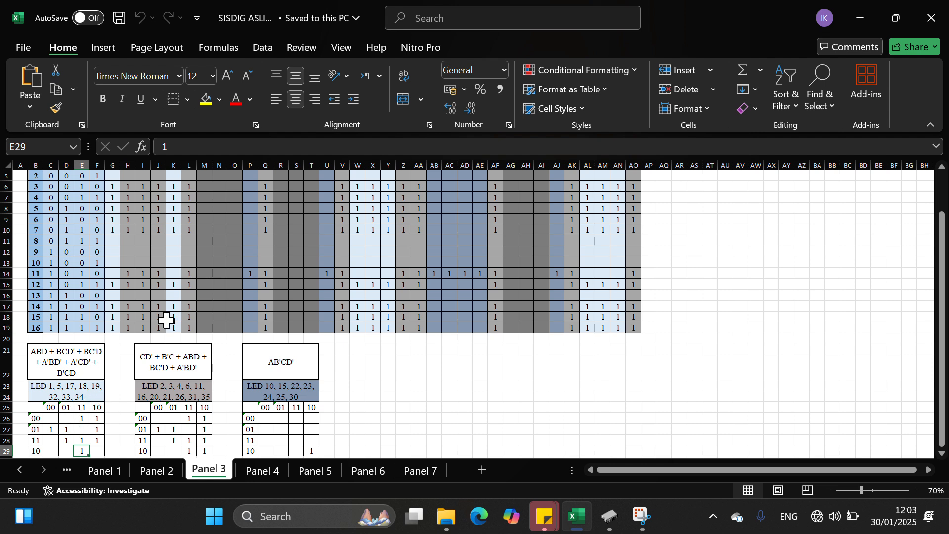
scroll(165, 318, "up", 1)
scroll(172, 259, "up", 1)
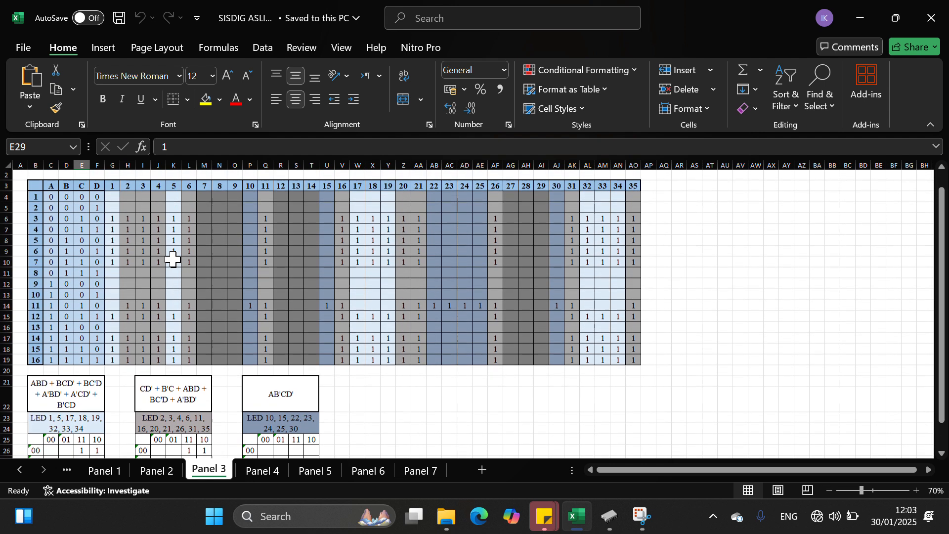
left_click_drag(113, 196, 109, 359)
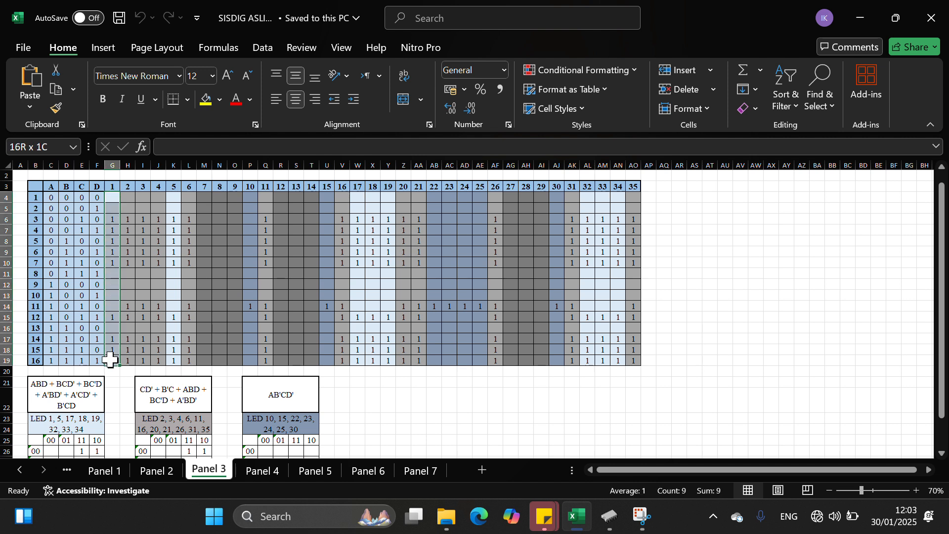
left_click_drag(173, 197, 176, 354)
left_click_drag(358, 197, 389, 364)
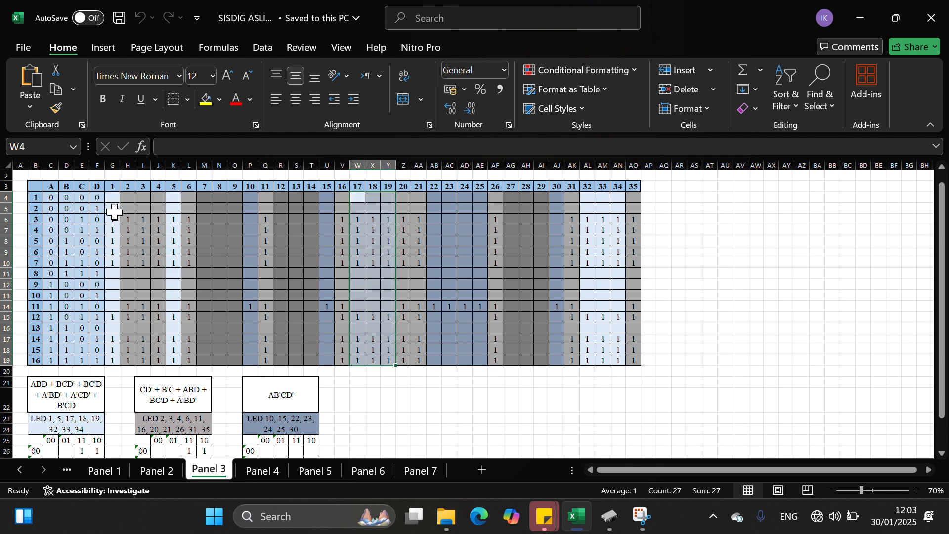
Step: Trace the LED 1 value in row 3 of the Panel 3 truth table to row 00, column 10 of its Karnaugh map
left_click_drag(112, 201, 116, 359)
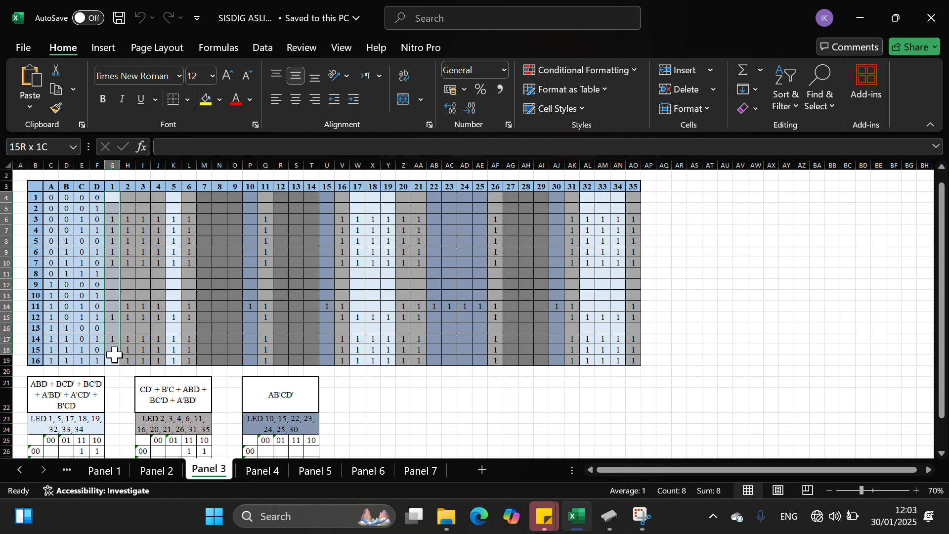
left_click(130, 263)
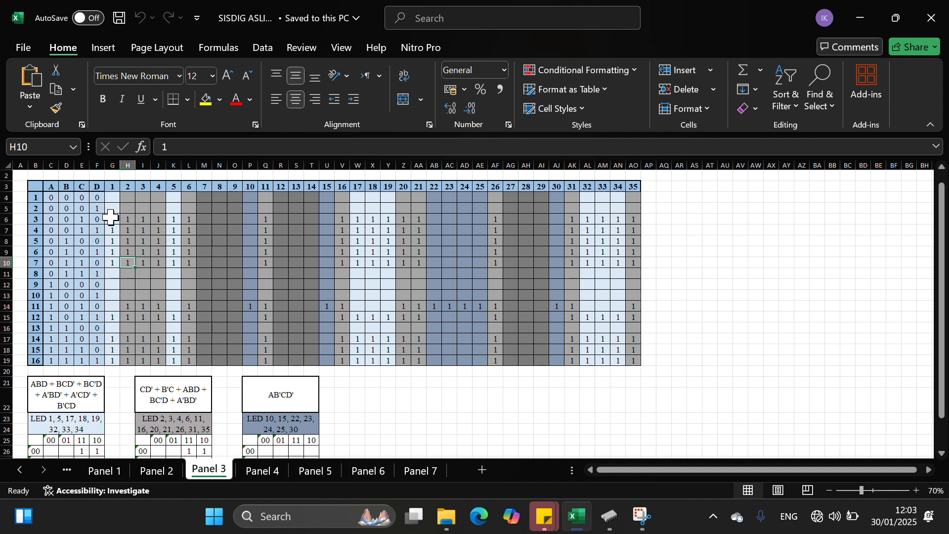
left_click(111, 218)
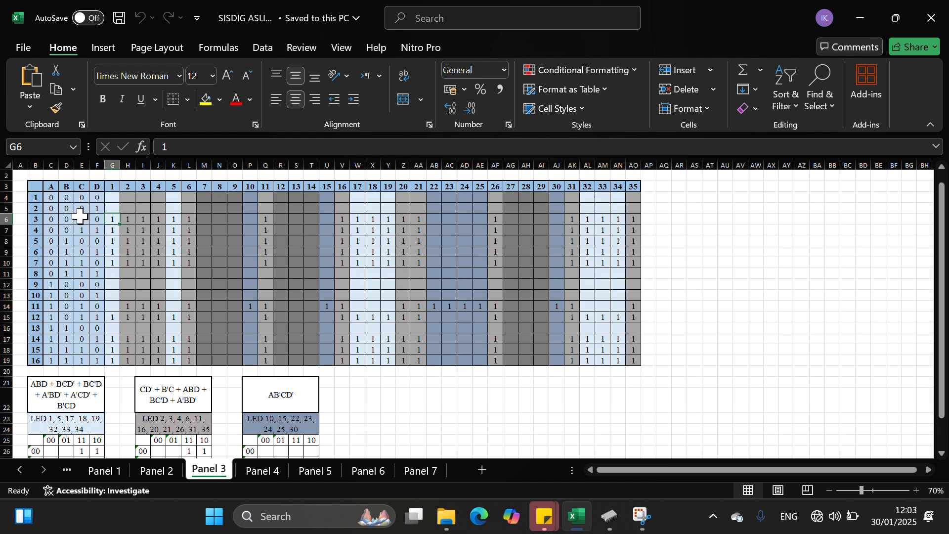
scroll(99, 218, "down", 1)
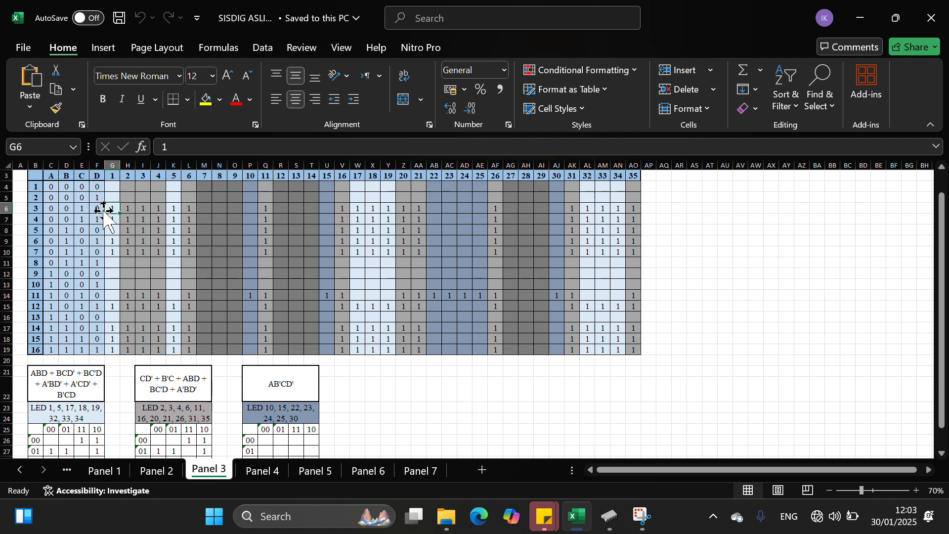
scroll(114, 290, "down", 3)
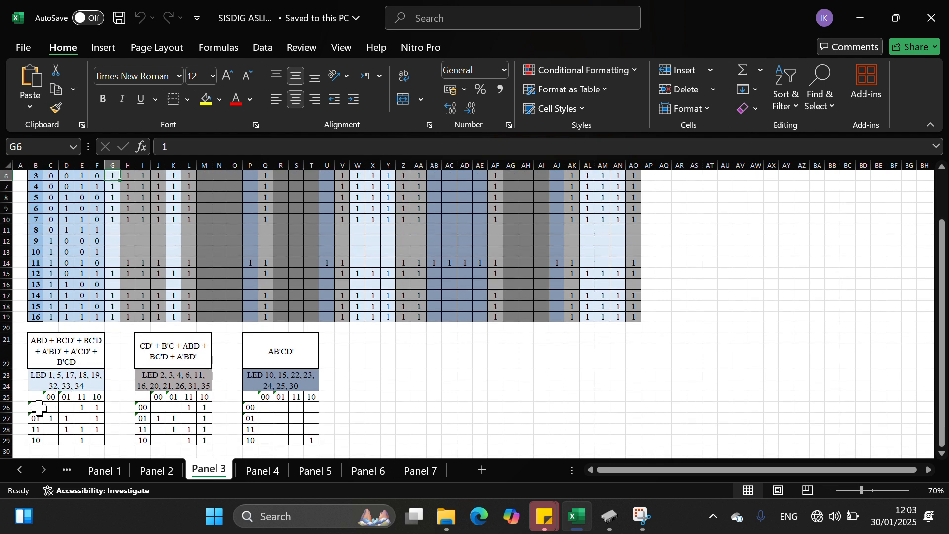
left_click(31, 408)
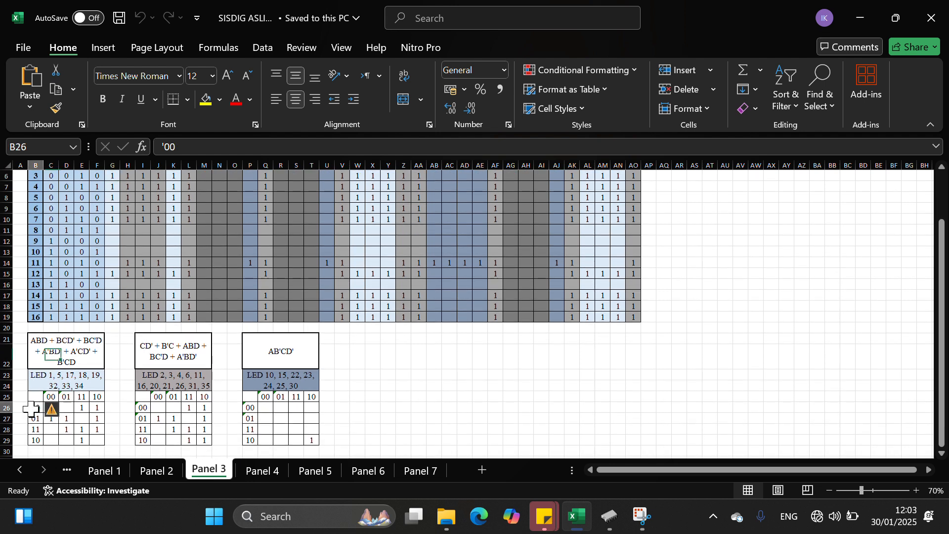
left_click(98, 408)
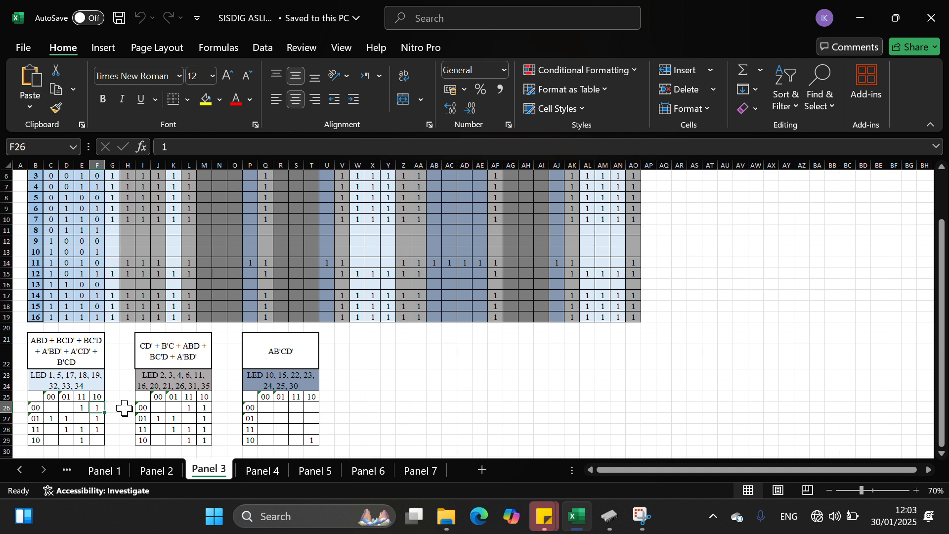
Step: Match truth table row 4 for LED 1 with row 00, column 11 of the first Karnaugh map
scroll(139, 325, "up", 1)
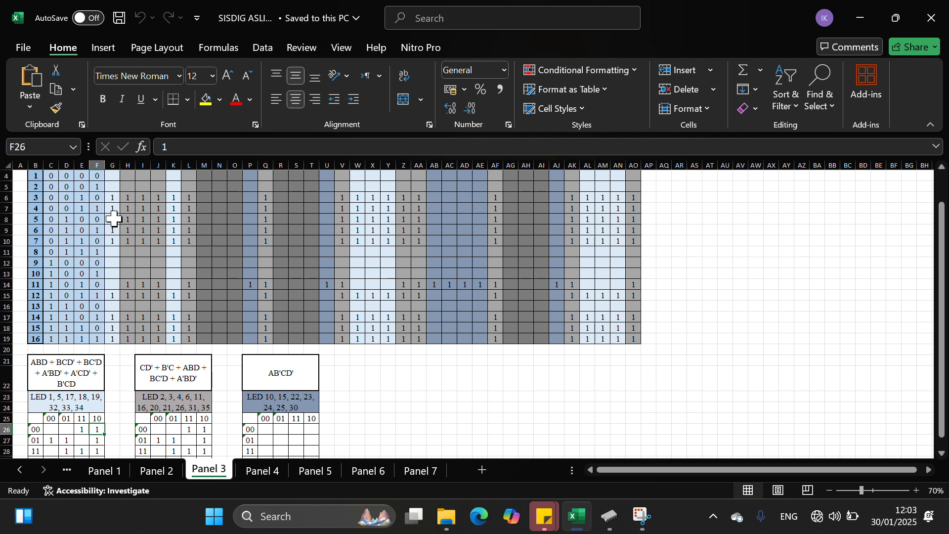
scroll(112, 303, "down", 1)
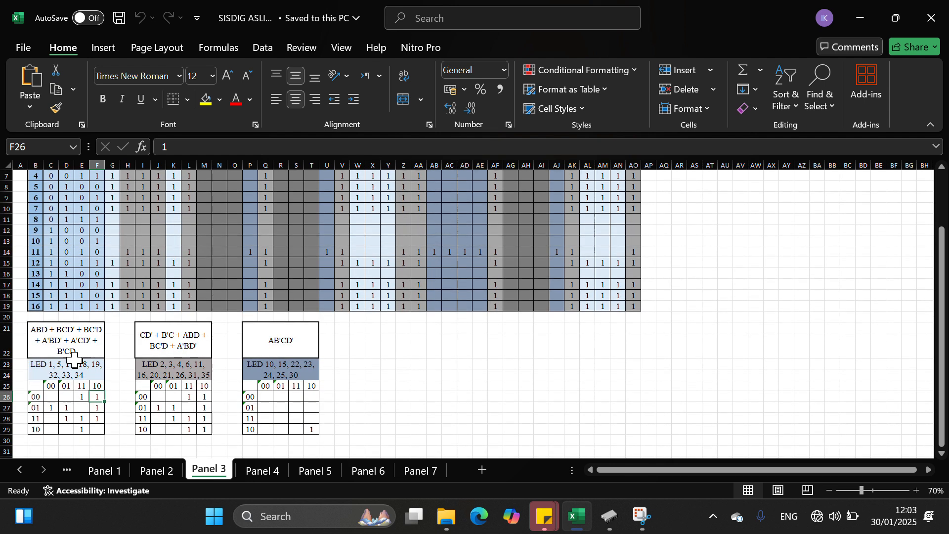
left_click(32, 396)
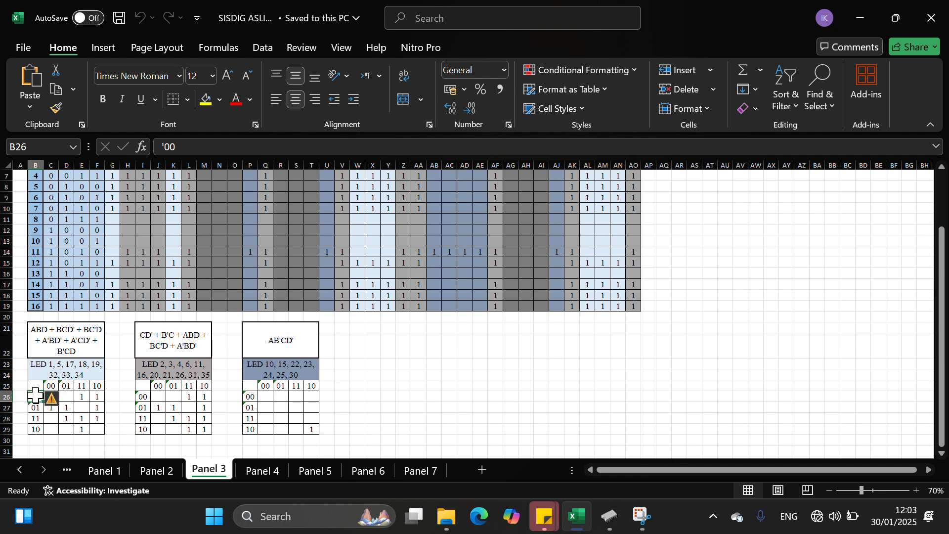
left_click(80, 397)
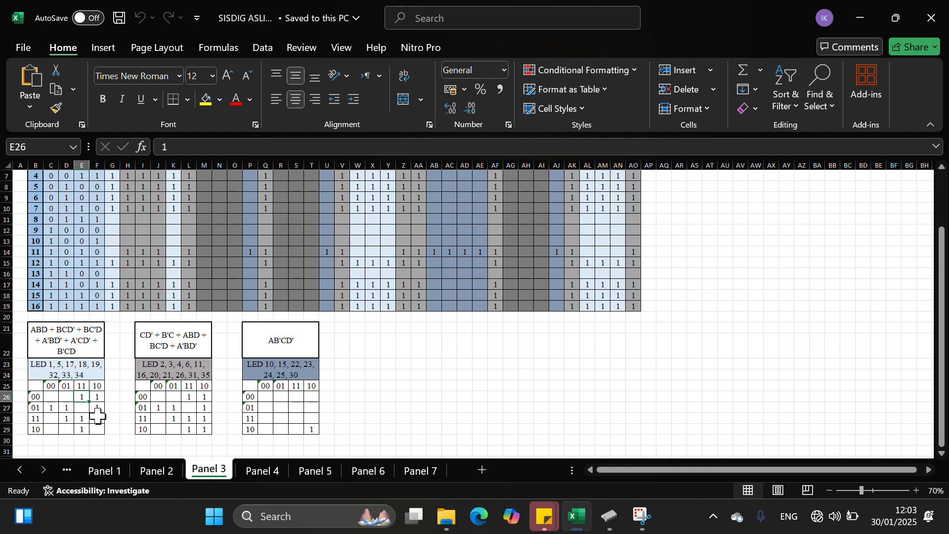
Step: Match truth table row 5 for LED 1 with row 01, column 00 of the first Karnaugh map
scroll(148, 282, "up", 2)
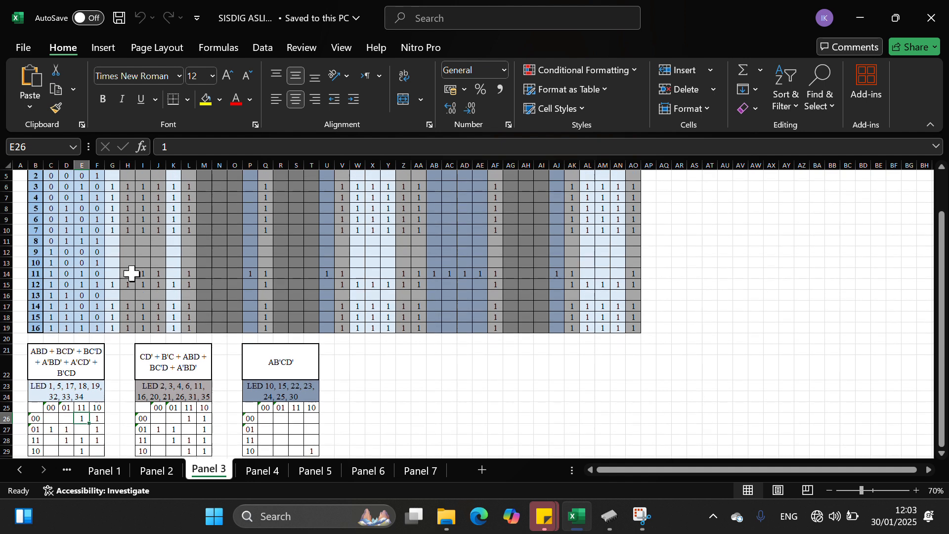
scroll(77, 299, "up", 2)
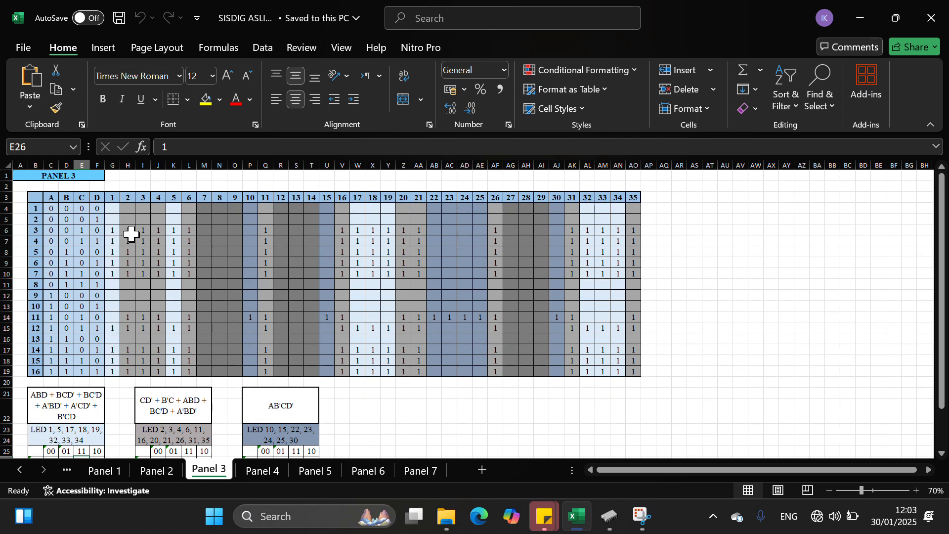
scroll(189, 331, "down", 2)
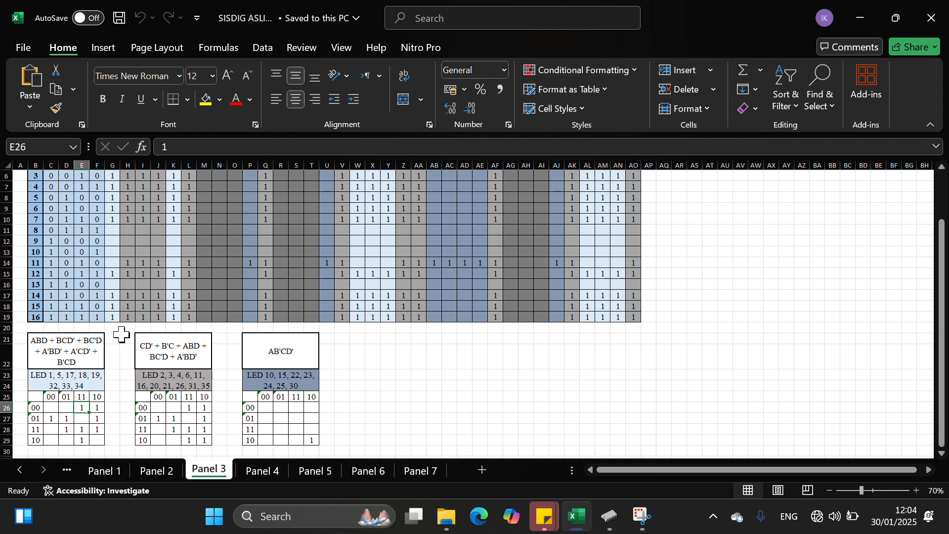
left_click(52, 419)
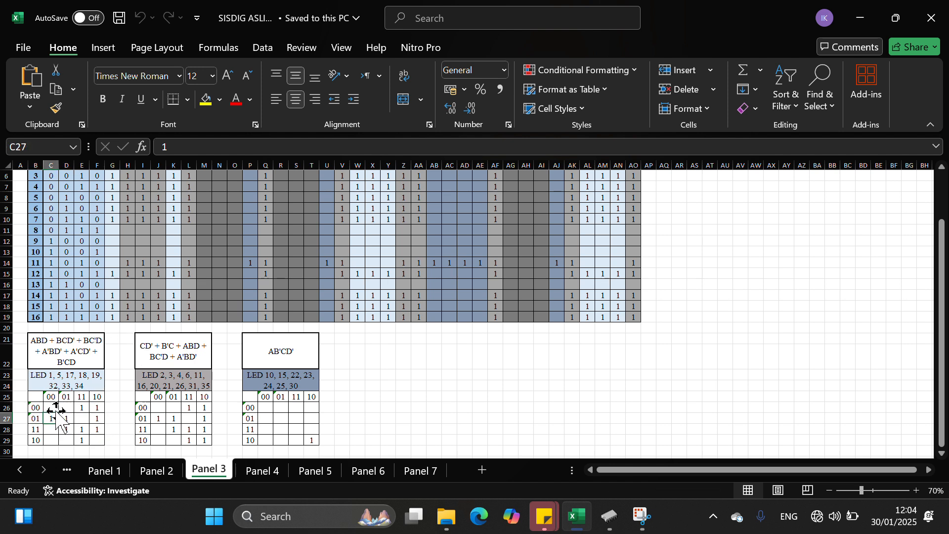
Step: Review all 16 cells of the LED 1, 5, 17 group's Karnaugh map and the Boolean expression derived from them
left_click_drag(55, 410, 97, 442)
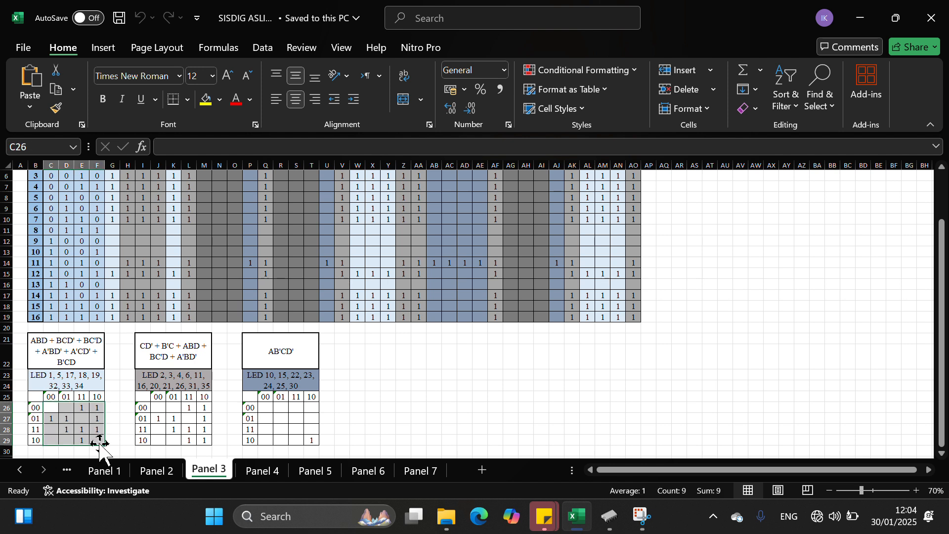
left_click_drag(49, 407, 97, 438)
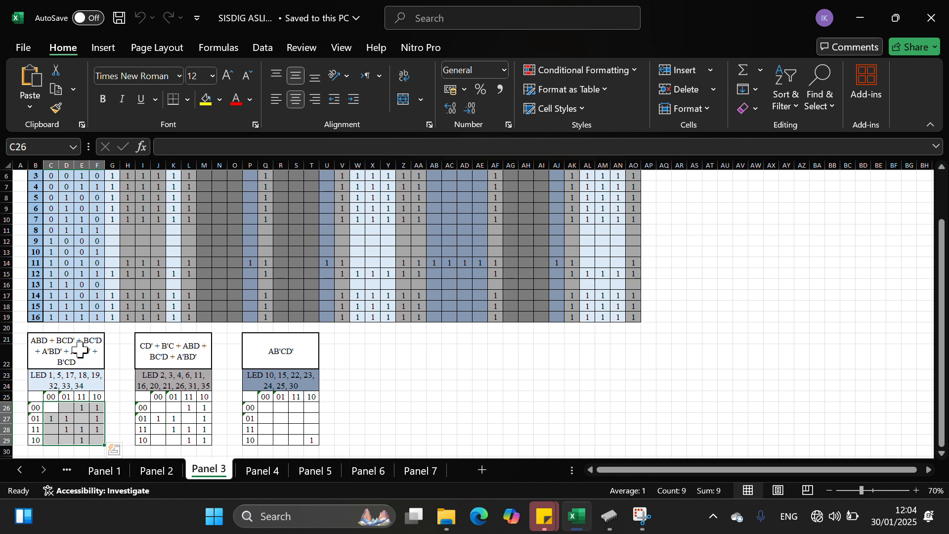
left_click(56, 354)
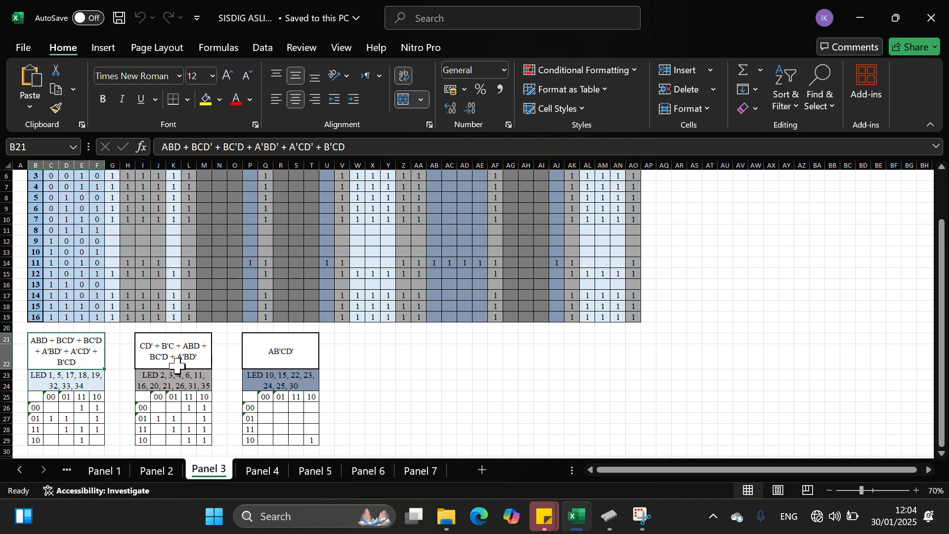
Step: Go to the Panel 1 sheet and examine its truth table, Karnaugh map, Boolean expression and LED list
left_click(255, 477)
left_click_drag(68, 394, 165, 424)
left_click(121, 471)
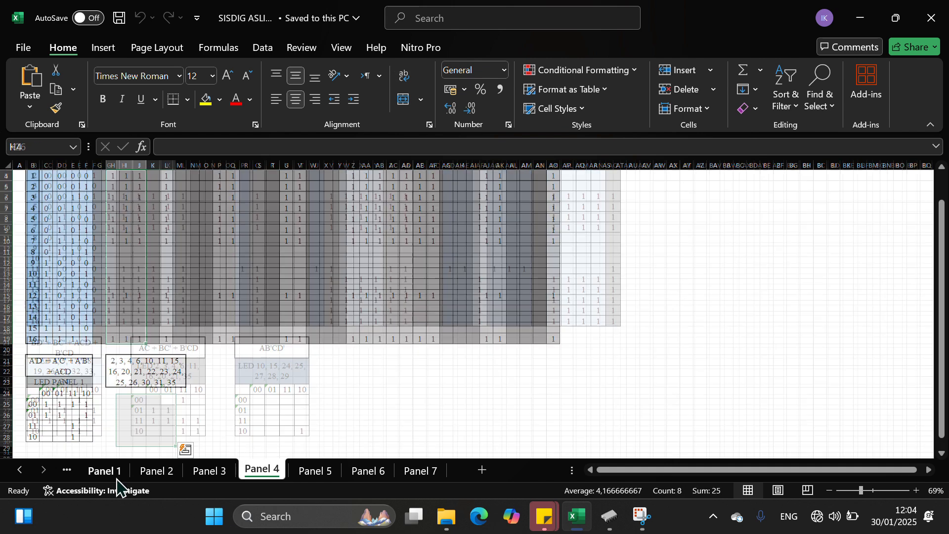
scroll(137, 396, "down", 1)
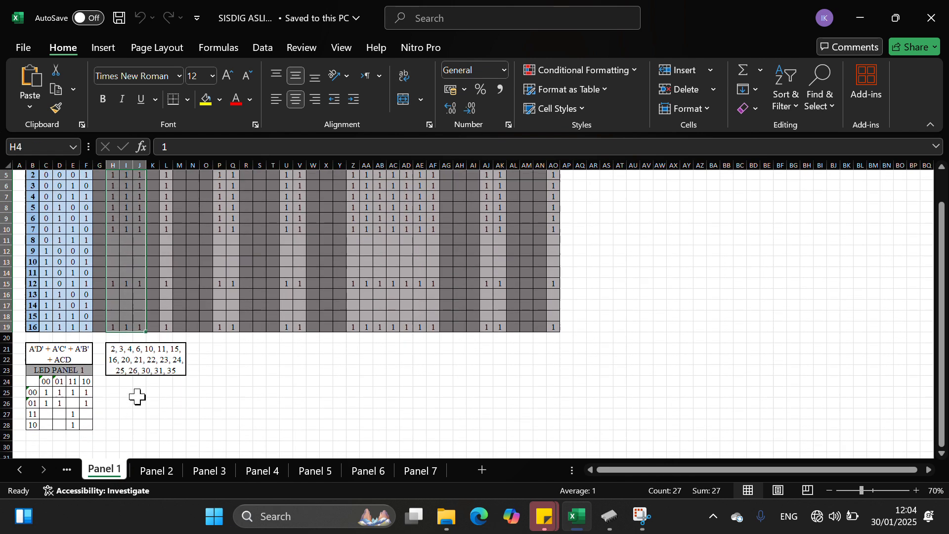
scroll(157, 372, "up", 2)
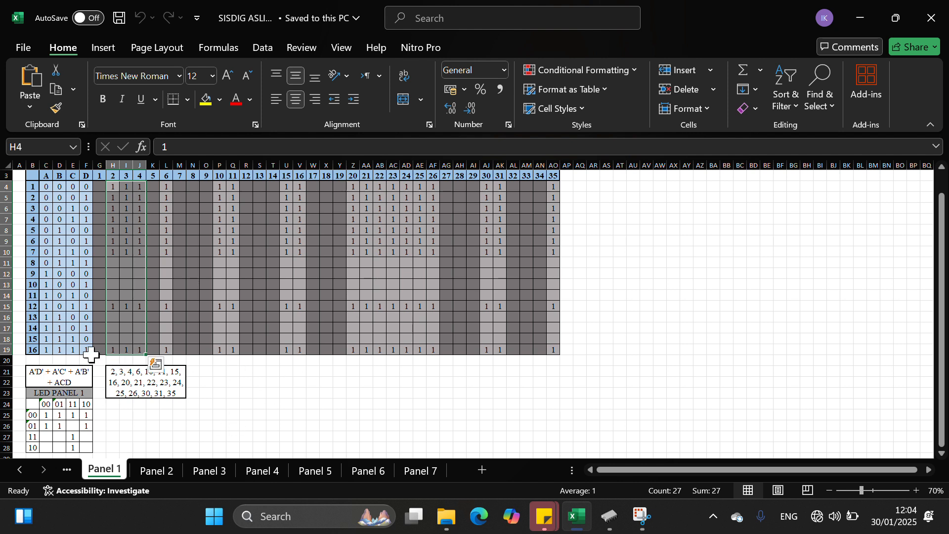
Step: Switch to the PANEL 1 - 7 circuit in Digital Works and run the simulation
mouse_move(609, 516)
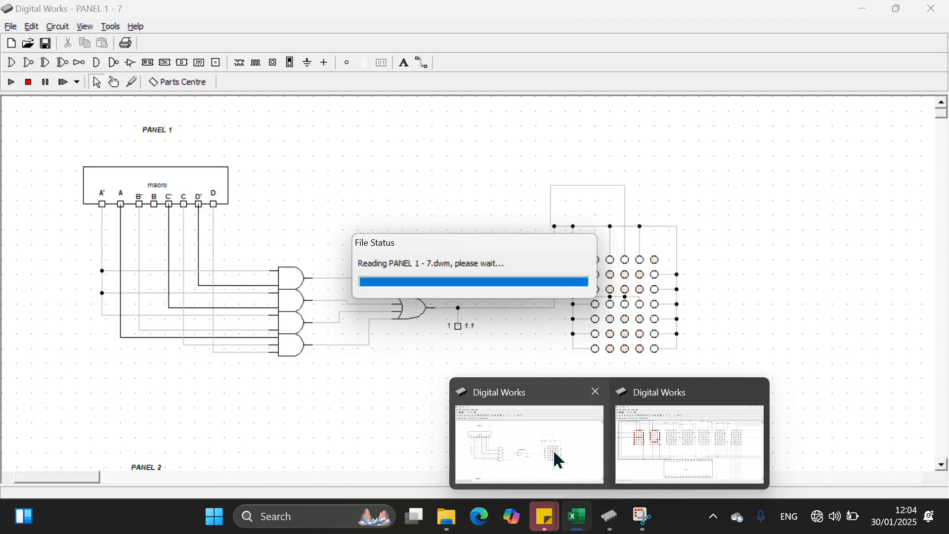
left_click(558, 457)
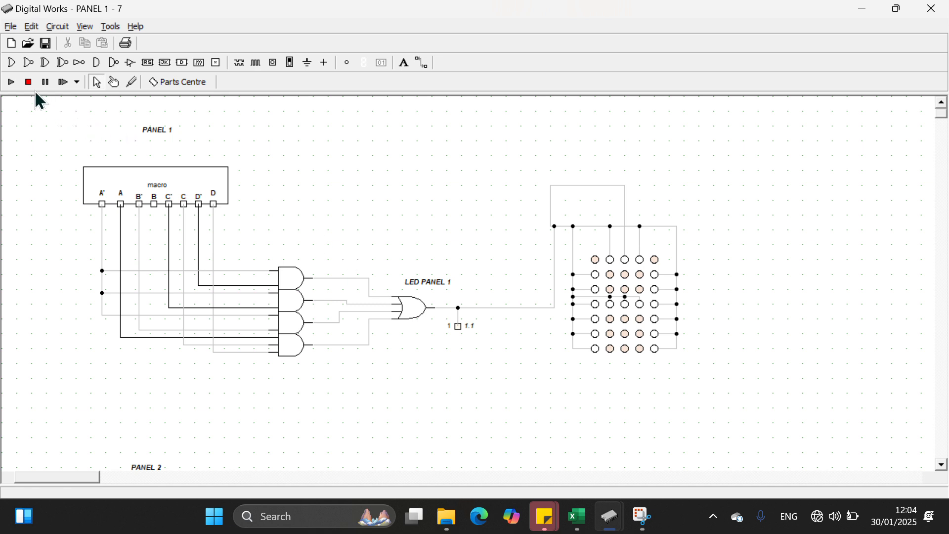
left_click(11, 85)
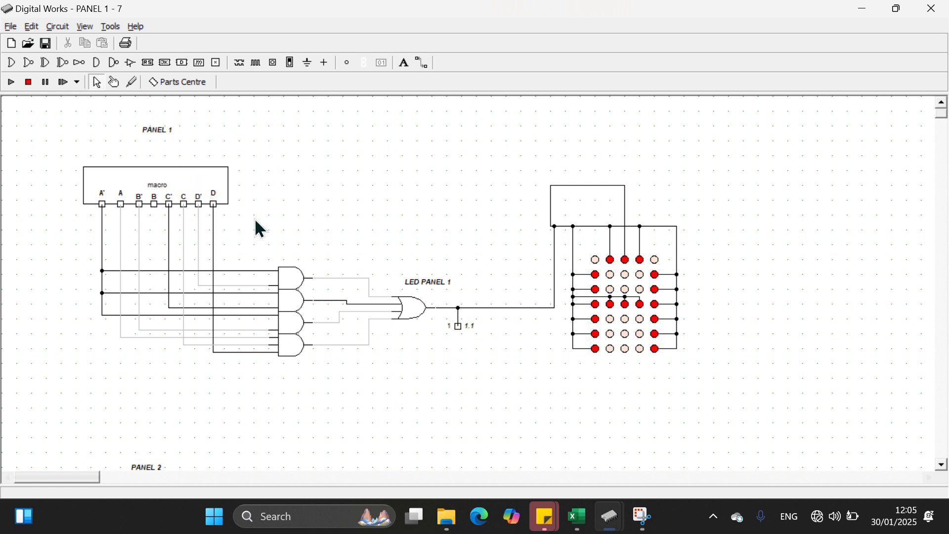
Step: Open the Panel 1 macro to examine its JK flip-flops, inverters and numeric display, and return to the main circuit
double_click(163, 186)
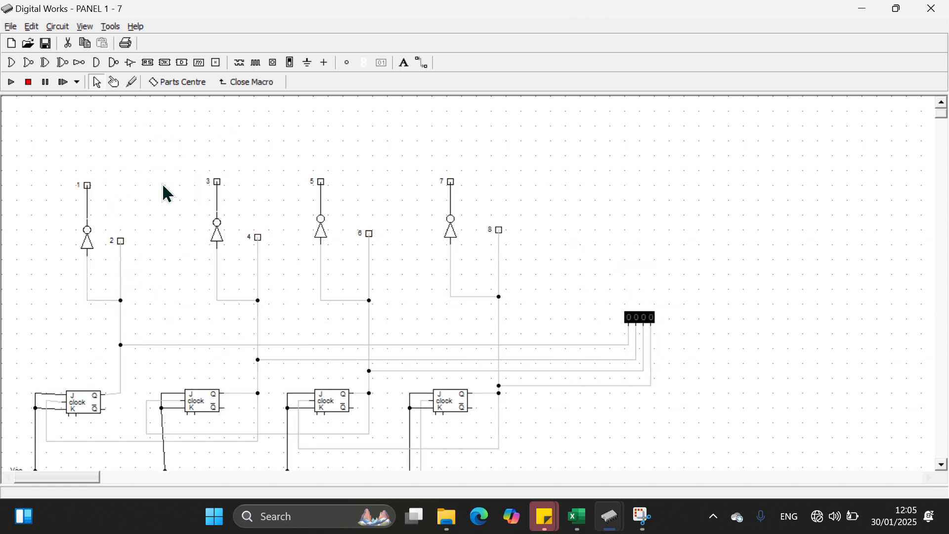
left_click(942, 464)
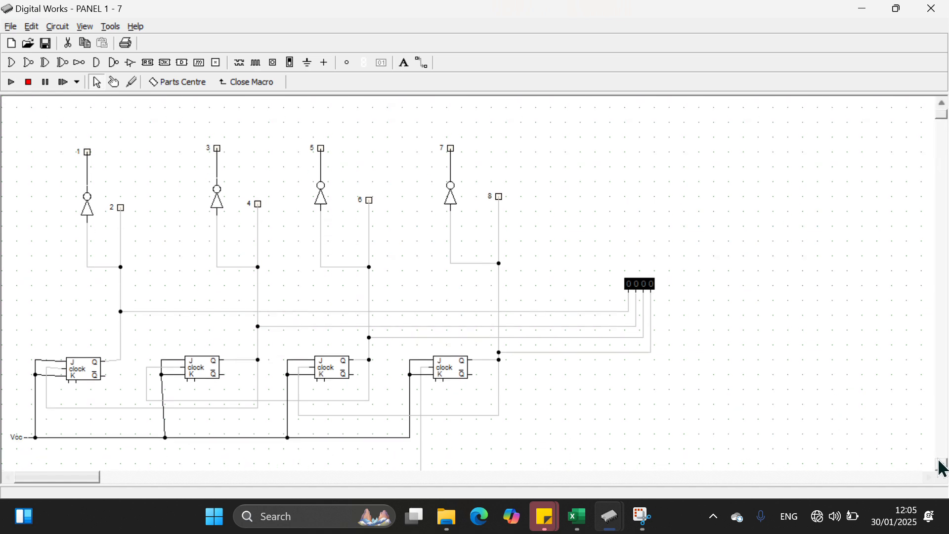
left_click(942, 105)
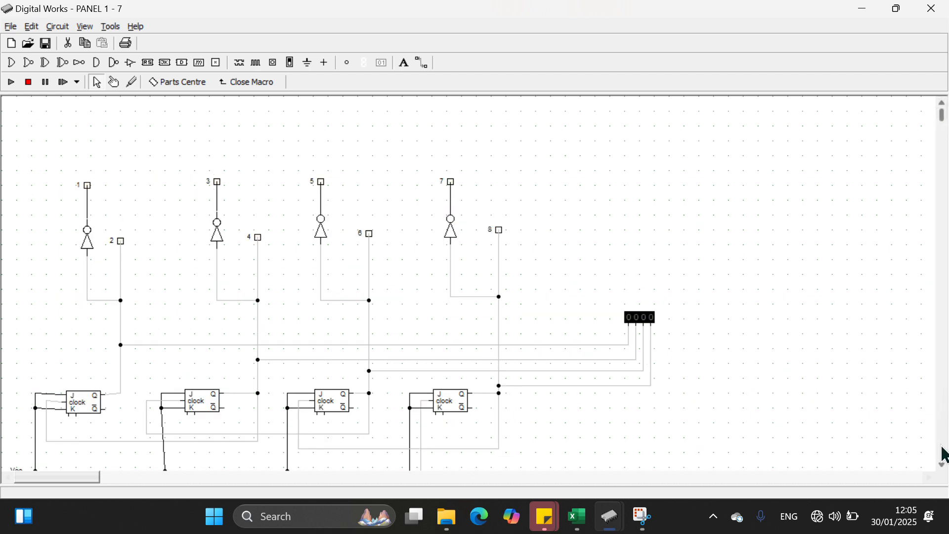
left_click(944, 465)
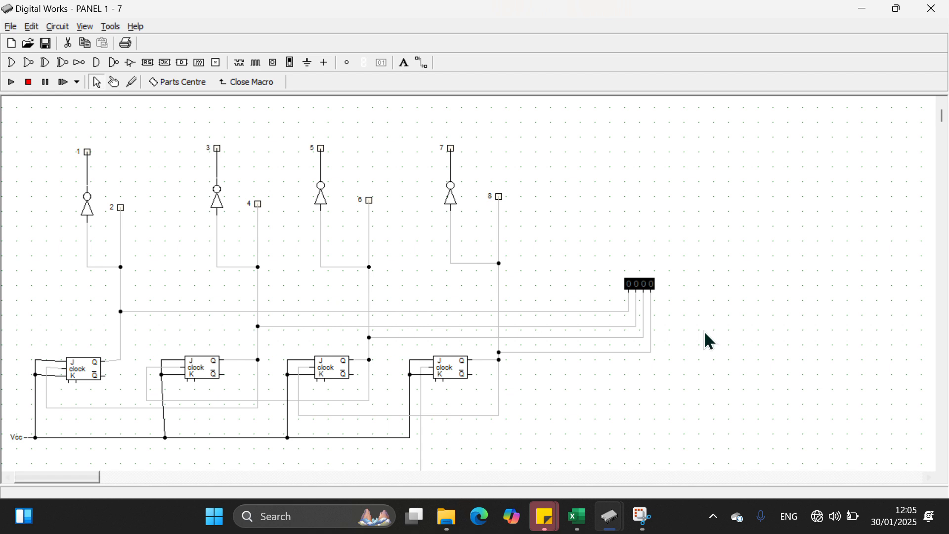
scroll(946, 130, "up", 1)
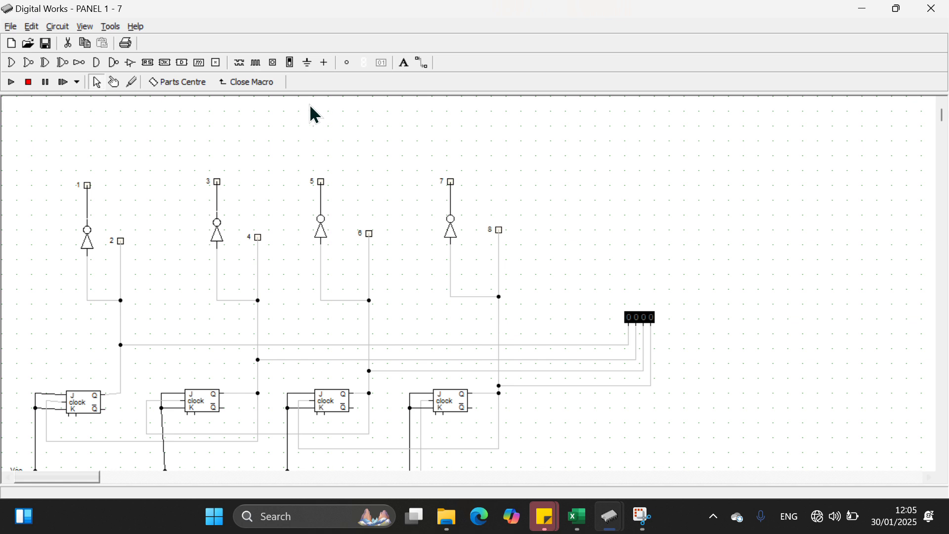
left_click(257, 82)
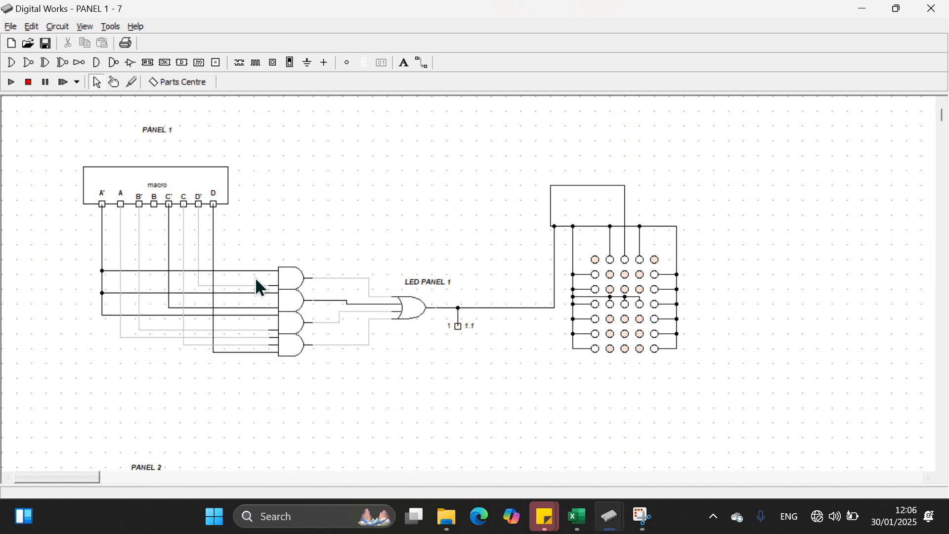
Step: Arrange the Digital Works circuit on the left half of the screen and the Excel workbook on the right half
key("super+Left")
left_click(541, 257)
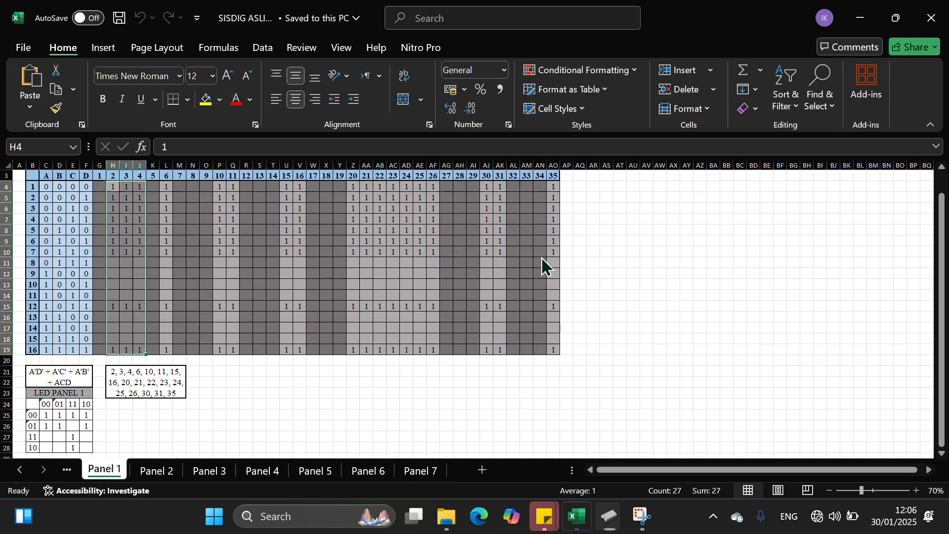
left_click(540, 256)
key("super+Right")
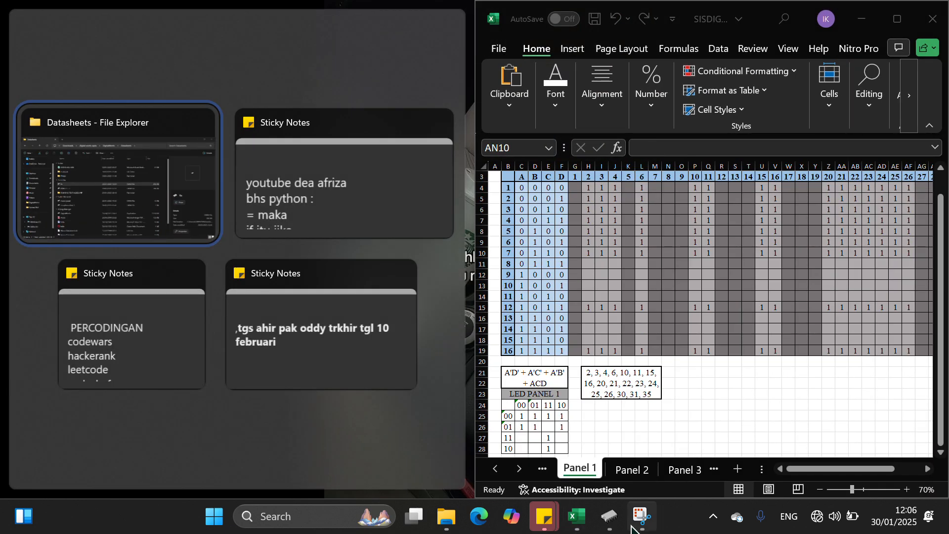
key("Escape")
mouse_move(611, 527)
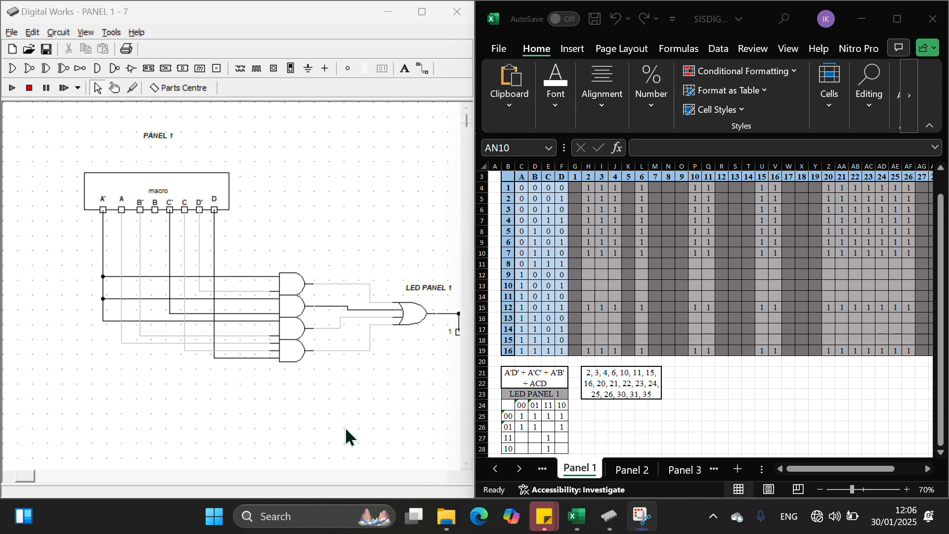
Step: Compare the Panel 1 gate circuit with the Boolean expression above the Panel 1 Karnaugh map
left_click(454, 476)
left_click(455, 477)
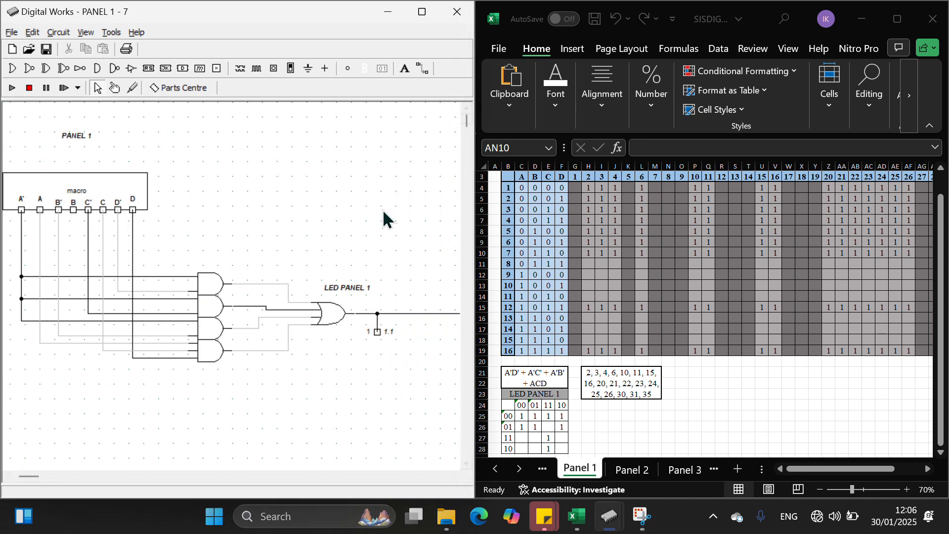
left_click(528, 373)
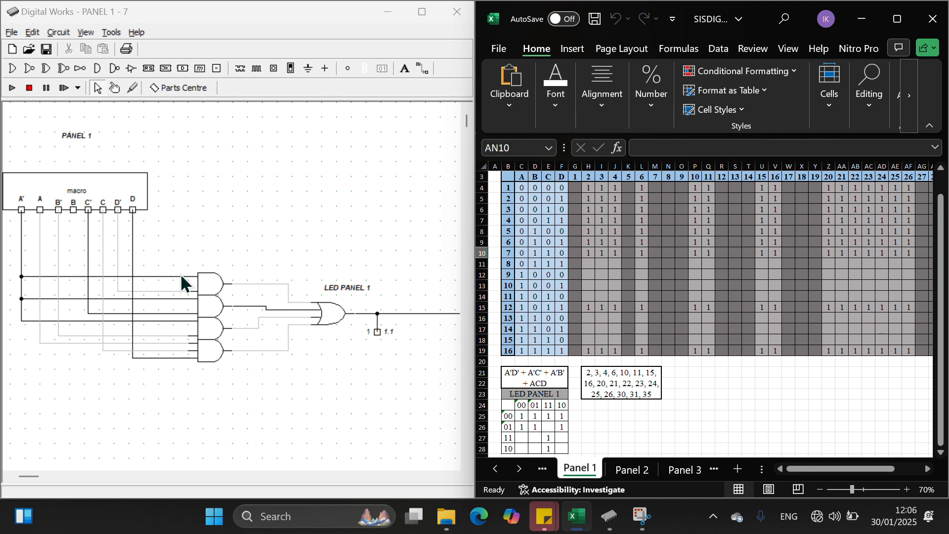
Step: Trace the Panel 1 circuit from its AND gates through the OR gate to the LED matrix
left_click(211, 291)
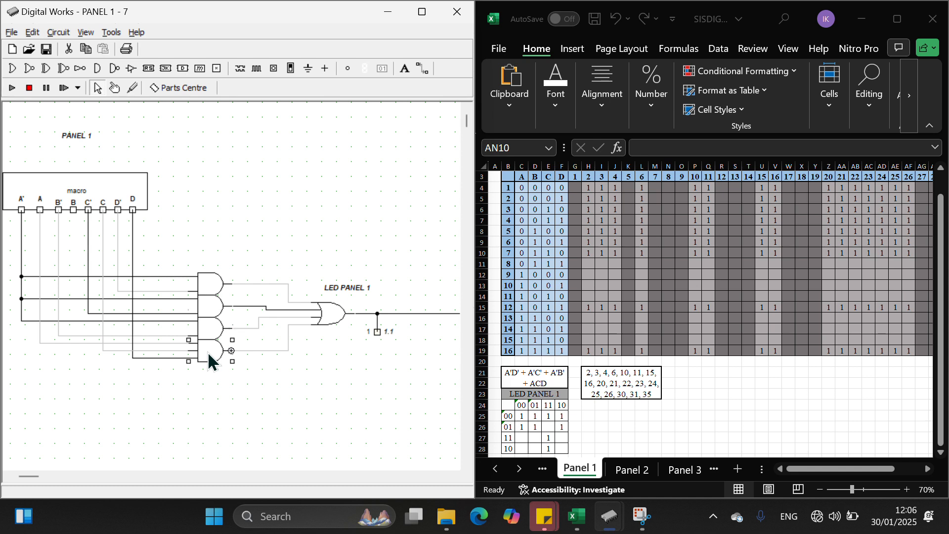
left_click(210, 285)
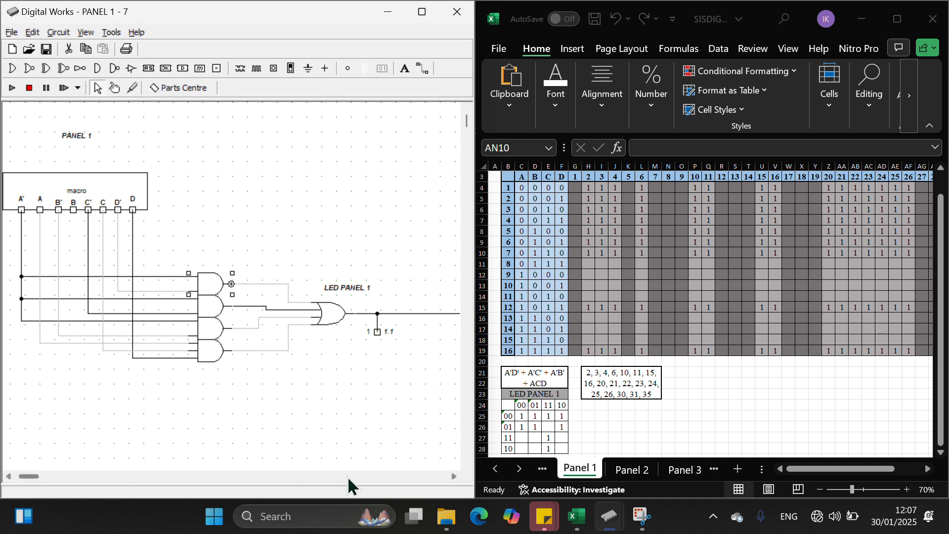
left_click(458, 474)
left_click(457, 475)
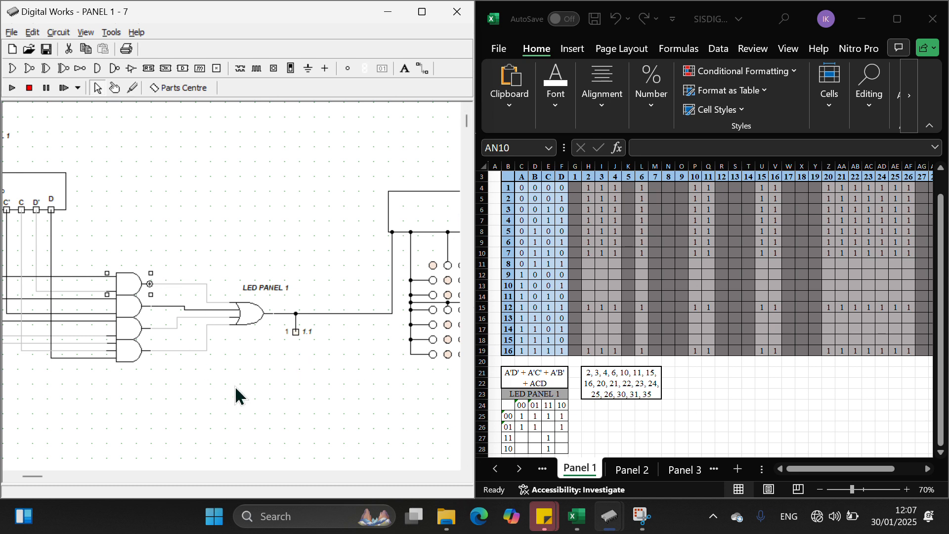
left_click(447, 475)
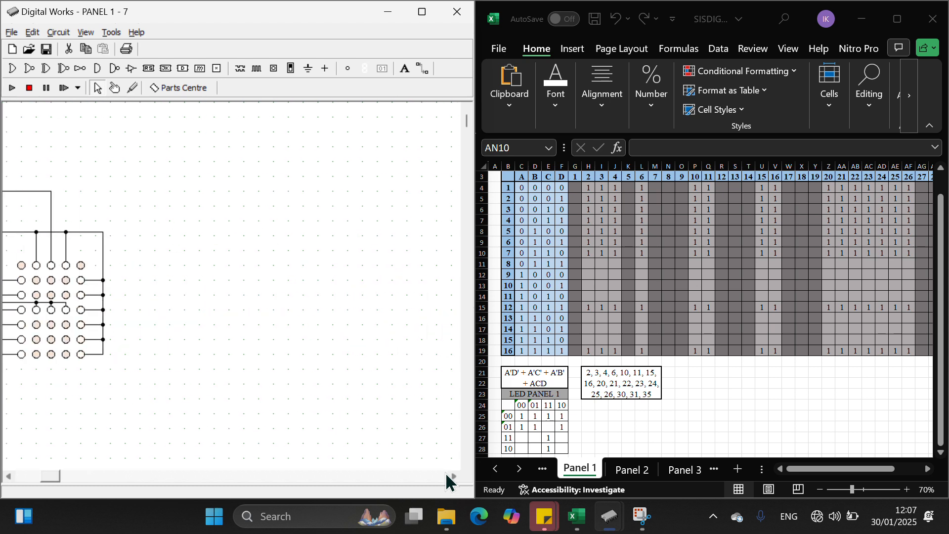
left_click_drag(7, 476, 7, 476)
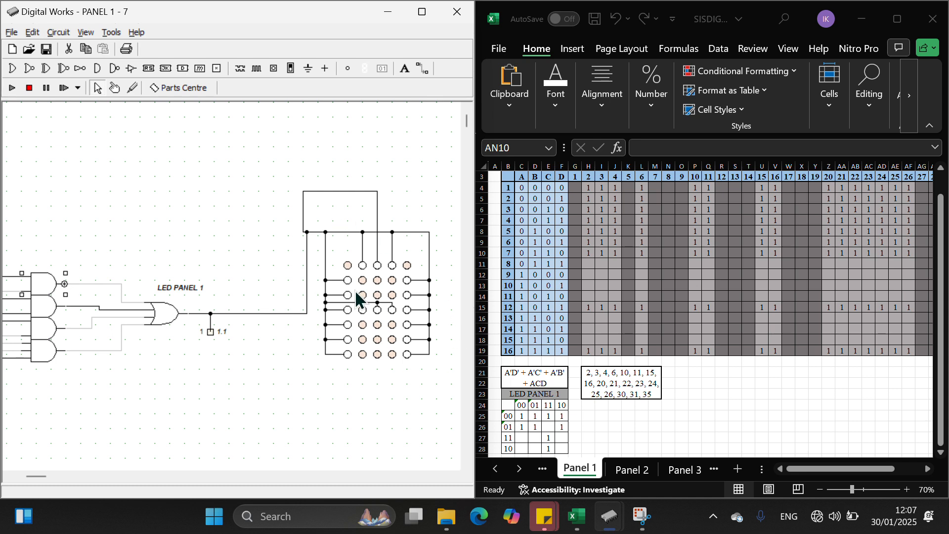
Step: Check the wiring of the Panel 1 LED matrix and run the simulation
left_click(347, 265)
left_click_drag(415, 237, 398, 245)
left_click_drag(348, 265, 347, 265)
left_click(16, 88)
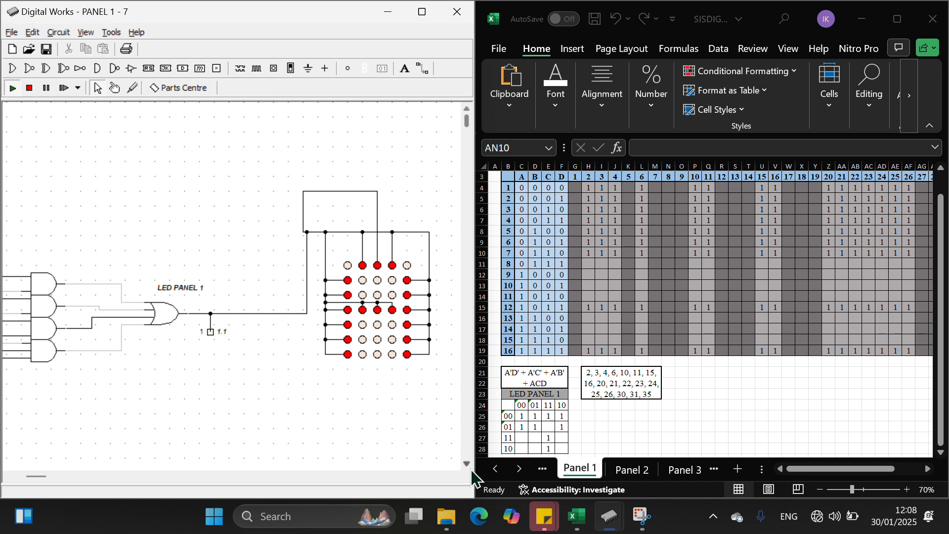
Step: Examine the gate groups and LED matrices of Panels 2 to 5 while the simulation runs
scroll(470, 477, "down", 3)
scroll(472, 477, "down", 9)
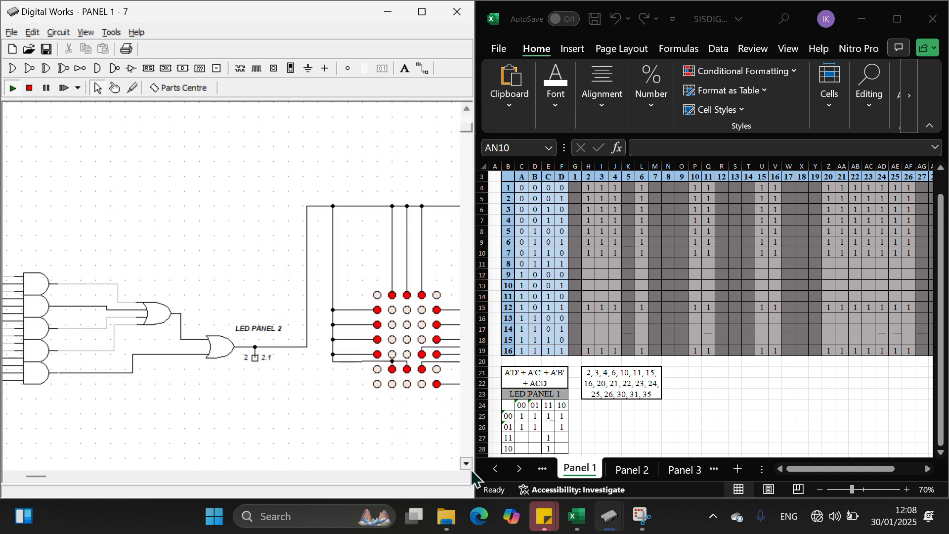
scroll(473, 477, "down", 5)
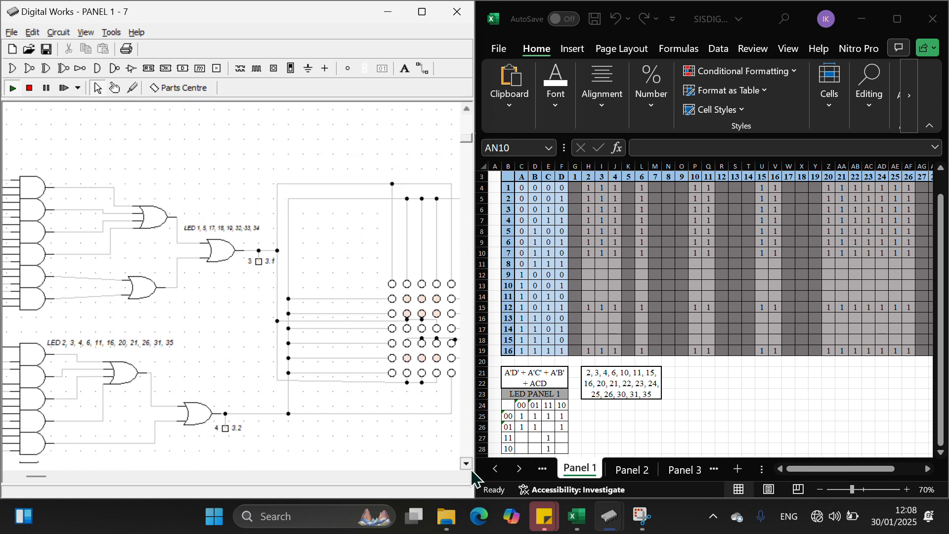
scroll(472, 477, "down", 2)
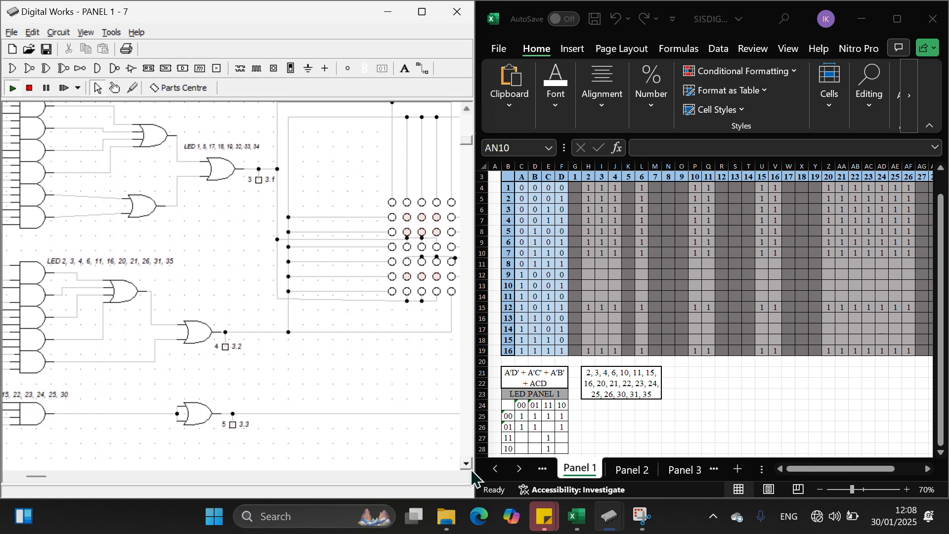
scroll(467, 464, "down", 7)
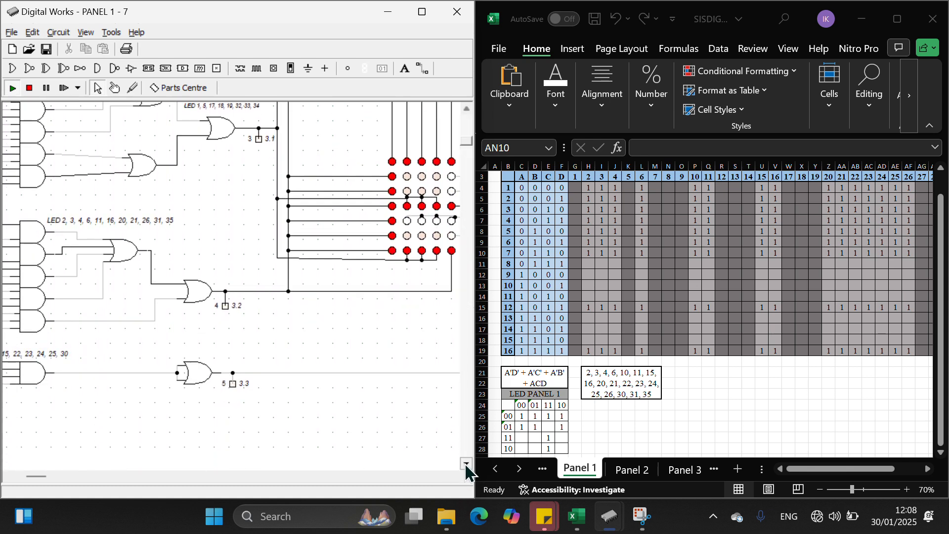
scroll(467, 465, "down", 15)
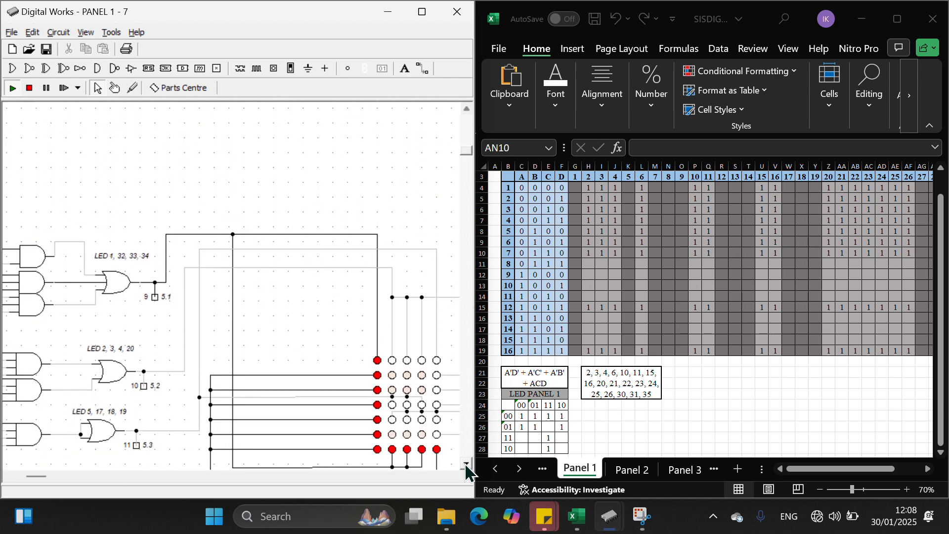
scroll(466, 465, "down", 8)
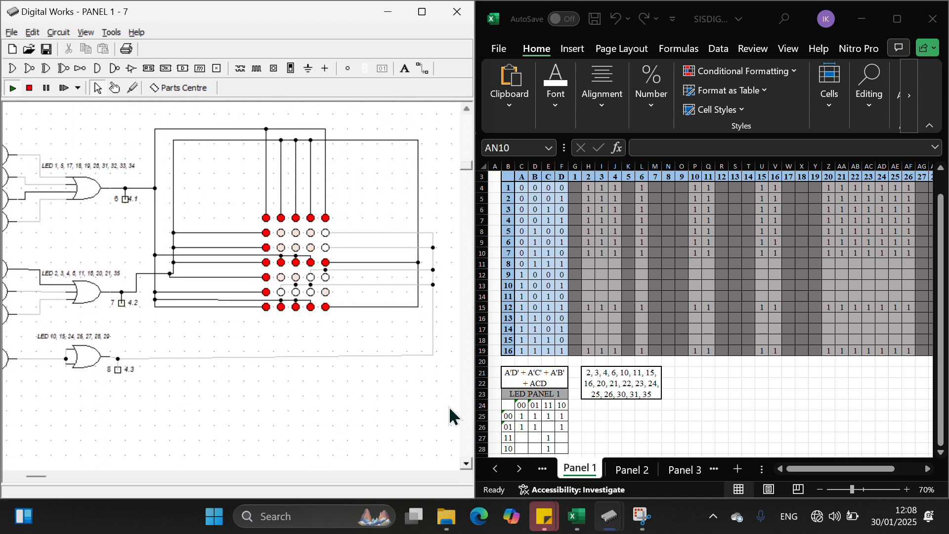
Step: Bring the Panel 4 macro and gates into view beside the Panel 4 worksheet in Excel
left_click(10, 477)
left_click(10, 477)
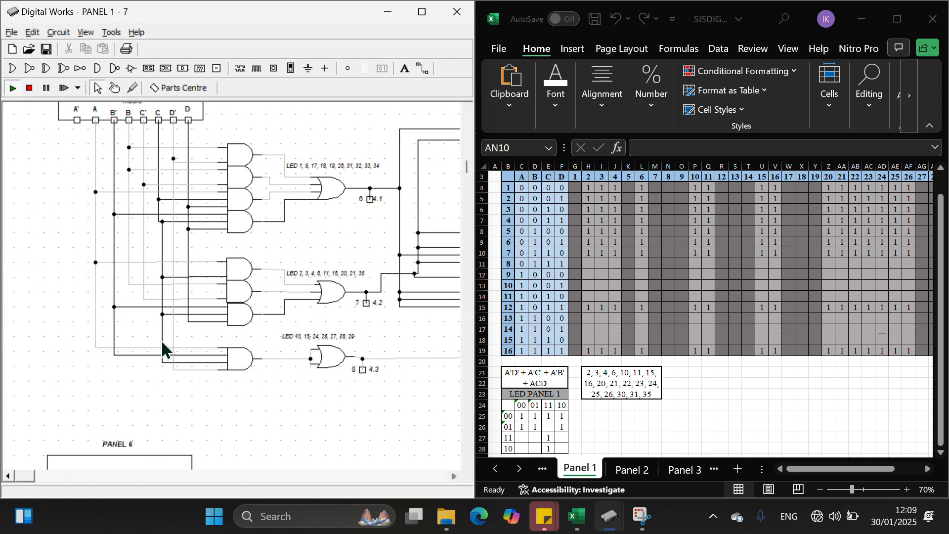
left_click(467, 109)
left_click(467, 109)
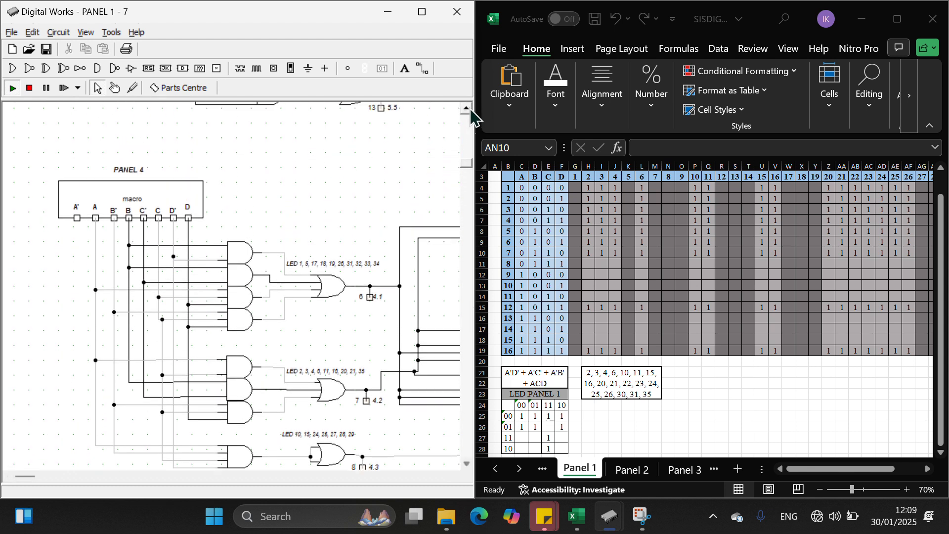
left_click(707, 481)
left_click(685, 473)
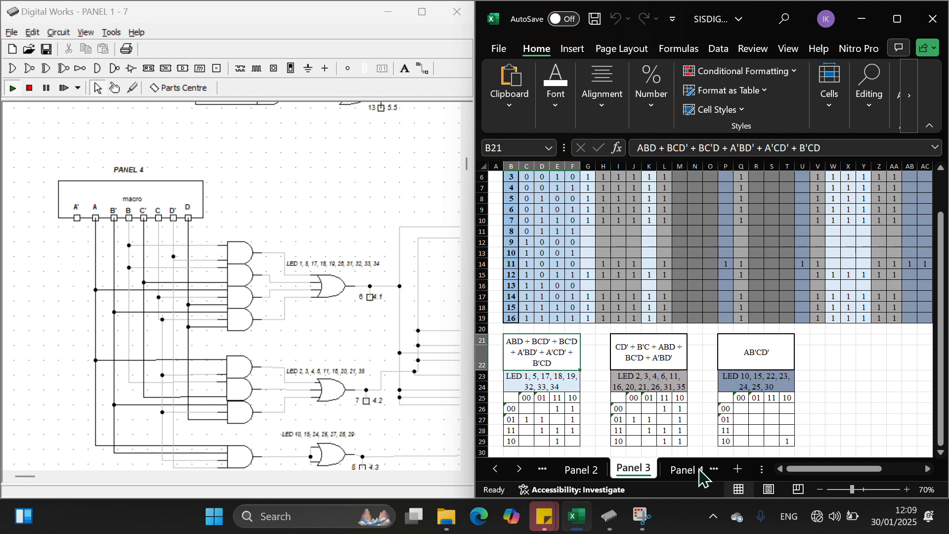
left_click(689, 475)
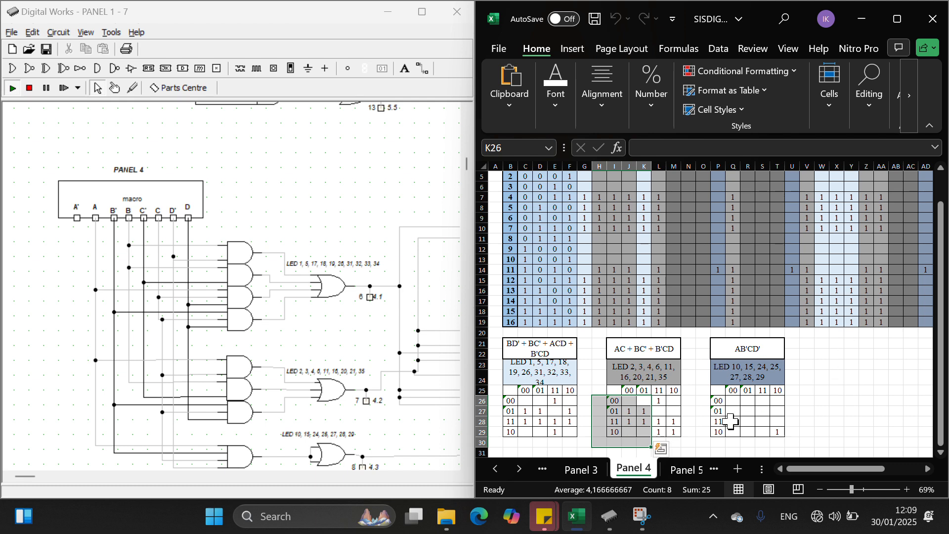
Step: Compare the Panel 4 AND and OR gates with the Boolean expressions above the Panel 4 Karnaugh maps
left_click(244, 253)
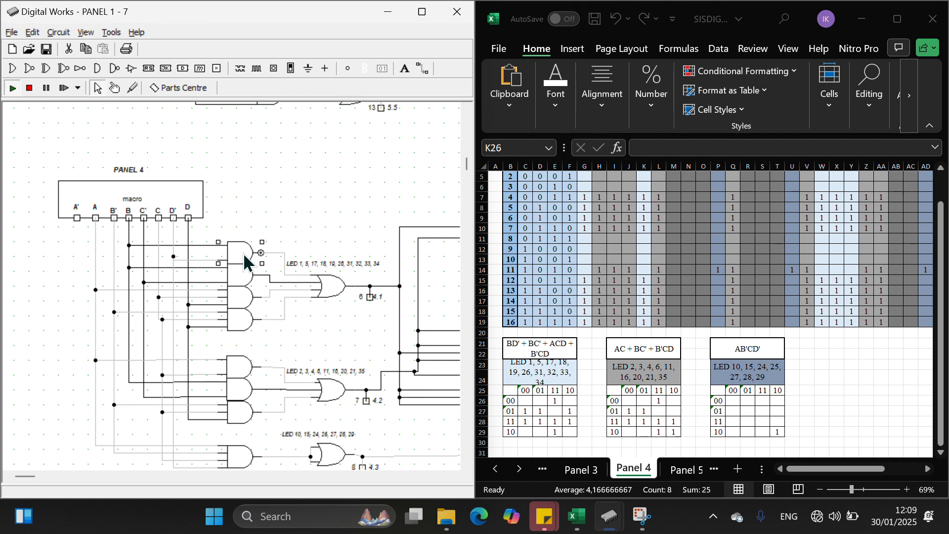
left_click(244, 275)
left_click(236, 250)
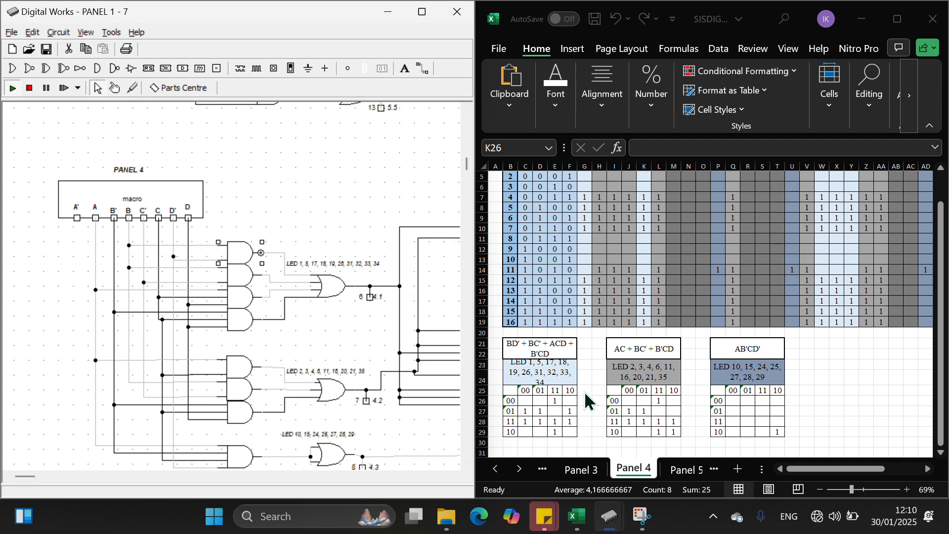
left_click(527, 370)
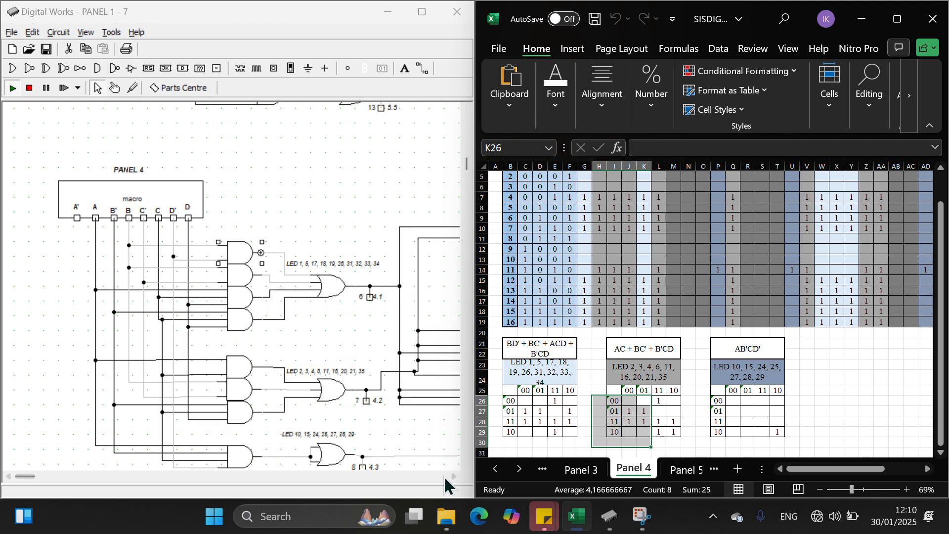
Step: Follow the Panel 4 outputs 4.1, 4.2 and 4.3 to the LED matrix in the running circuit
left_click(453, 476)
left_click(453, 476)
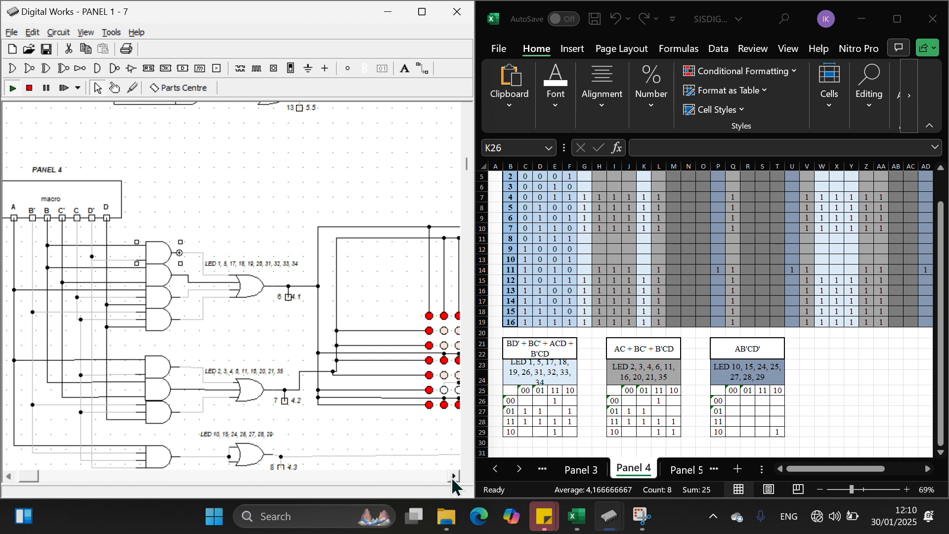
left_click(453, 476)
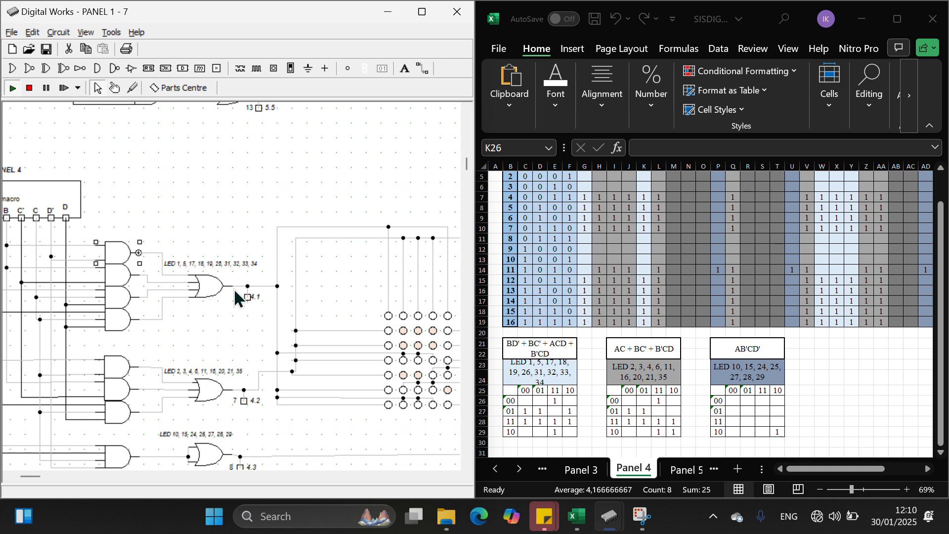
left_click(453, 476)
left_click(453, 476)
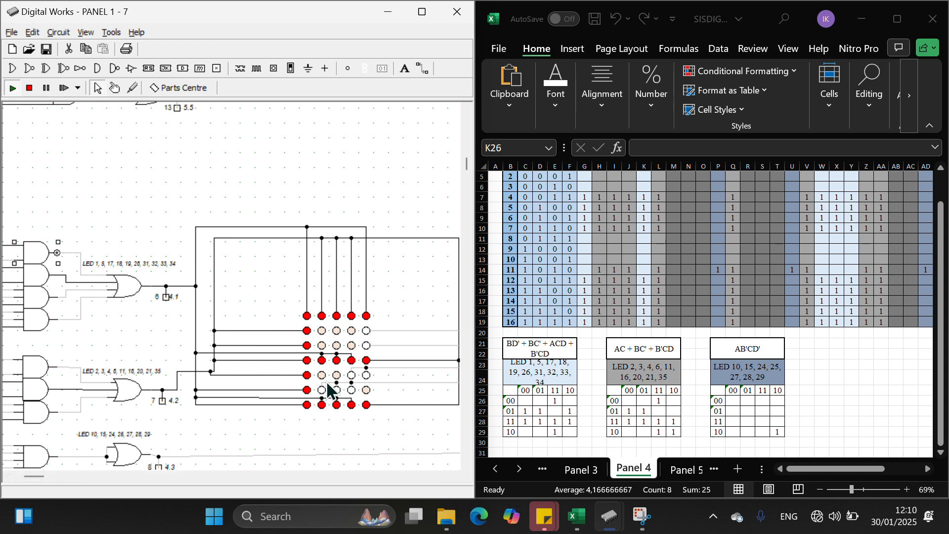
Step: Stop and rerun the simulation, halt it while the Panel 4 LEDs are lit, and clear the gate selection
left_click(29, 88)
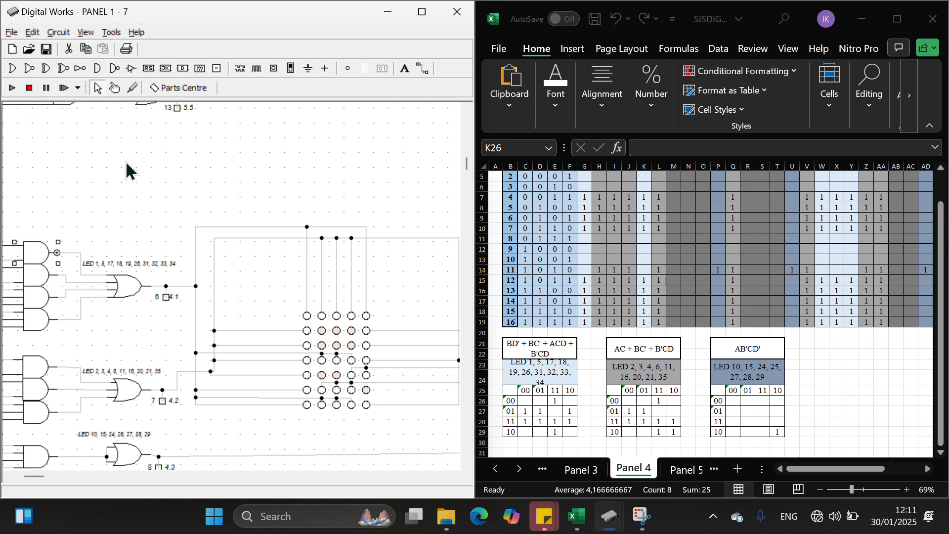
left_click(11, 89)
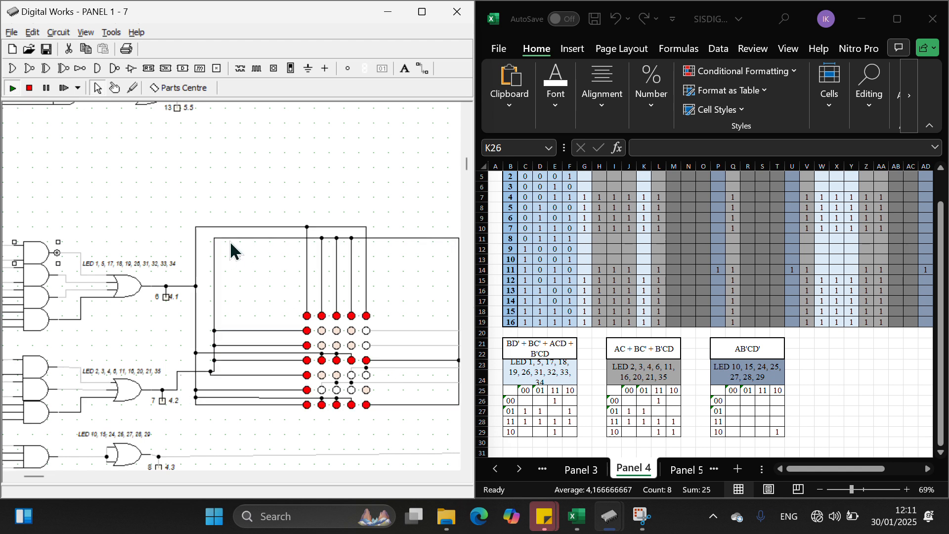
left_click(17, 85)
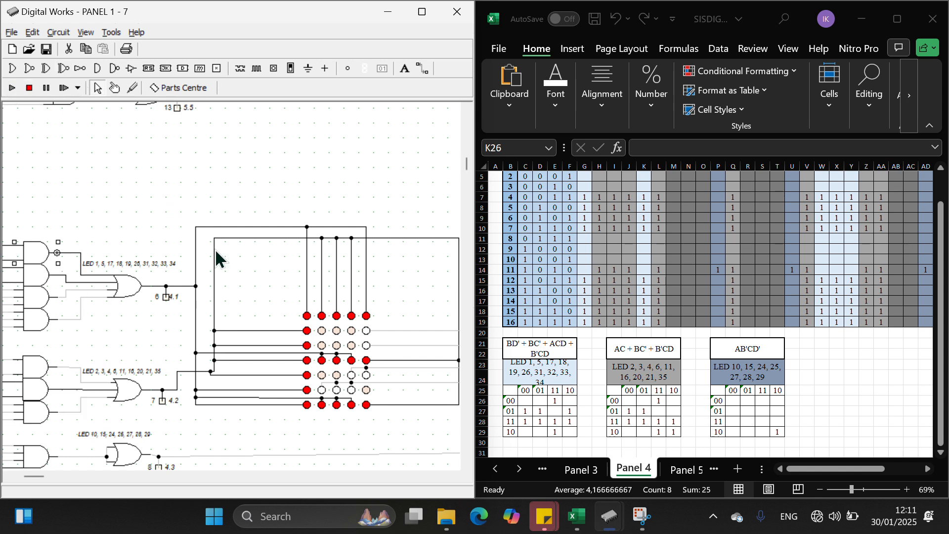
left_click(412, 141)
Step: Maximize the Excel workbook window, switch to Digital Works and maximize its window
left_click(898, 19)
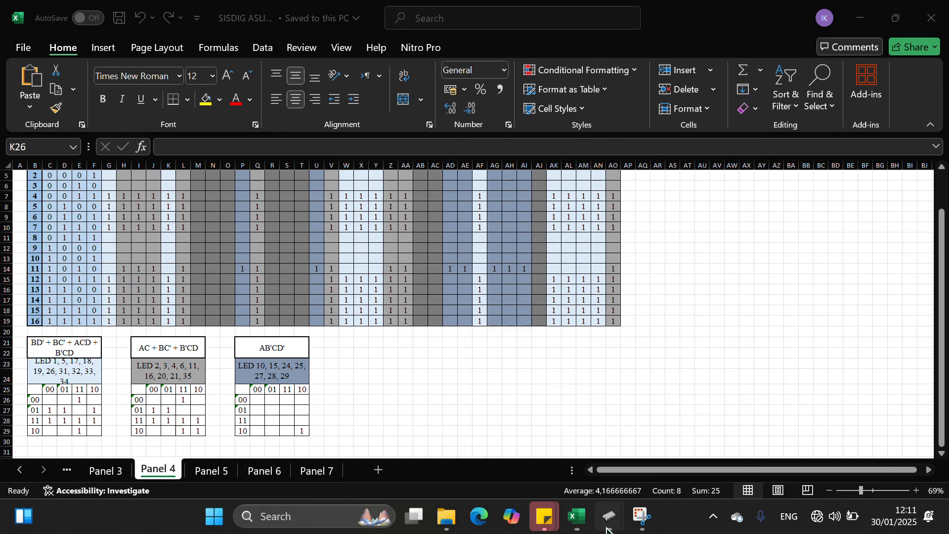
mouse_move(616, 502)
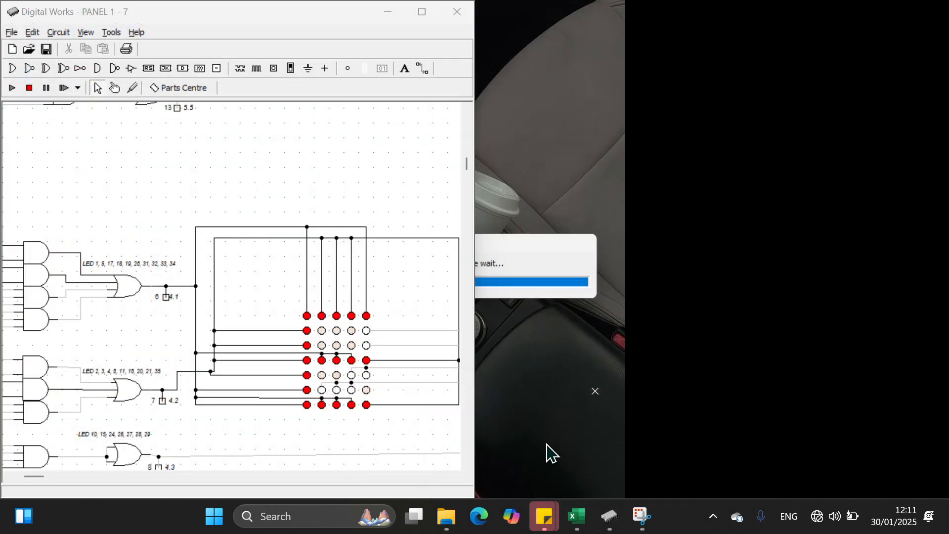
left_click(547, 451)
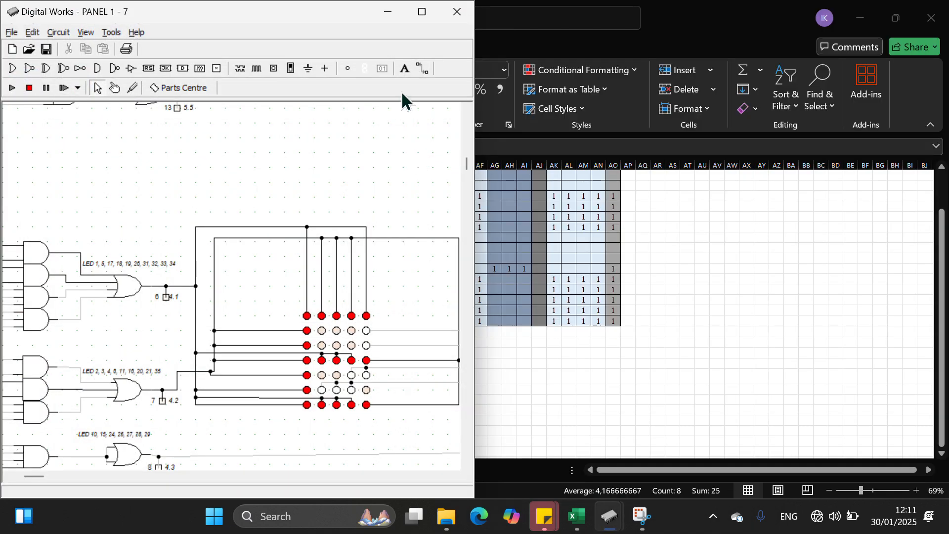
left_click_drag(328, 25, 450, 102)
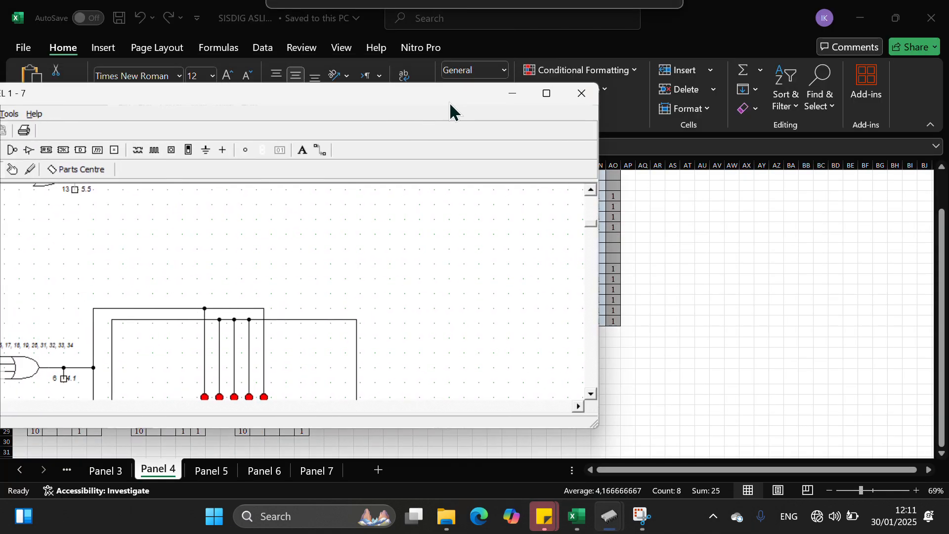
left_click(547, 94)
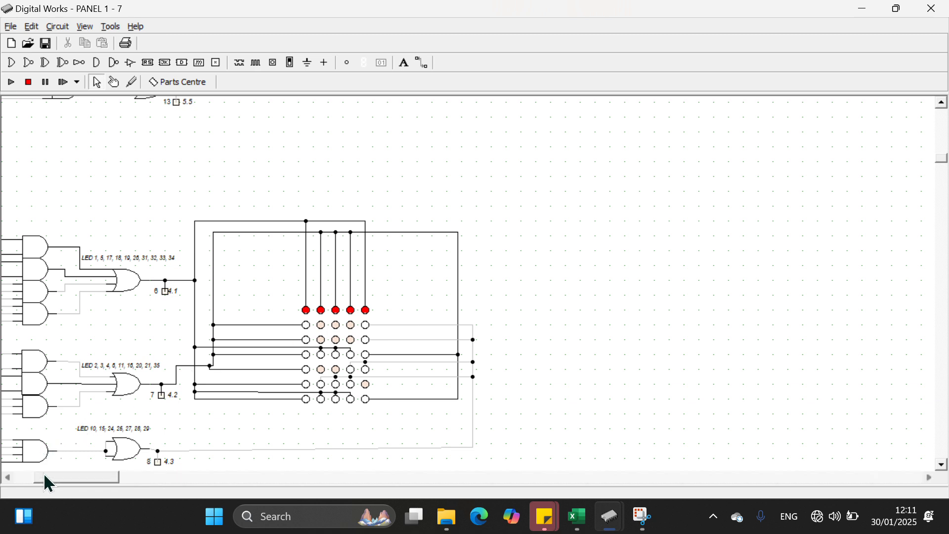
Step: Examine the Panel 7 circuit from its macro through the labelled gate groups to the LED matrix
left_click_drag(43, 475, 2, 480)
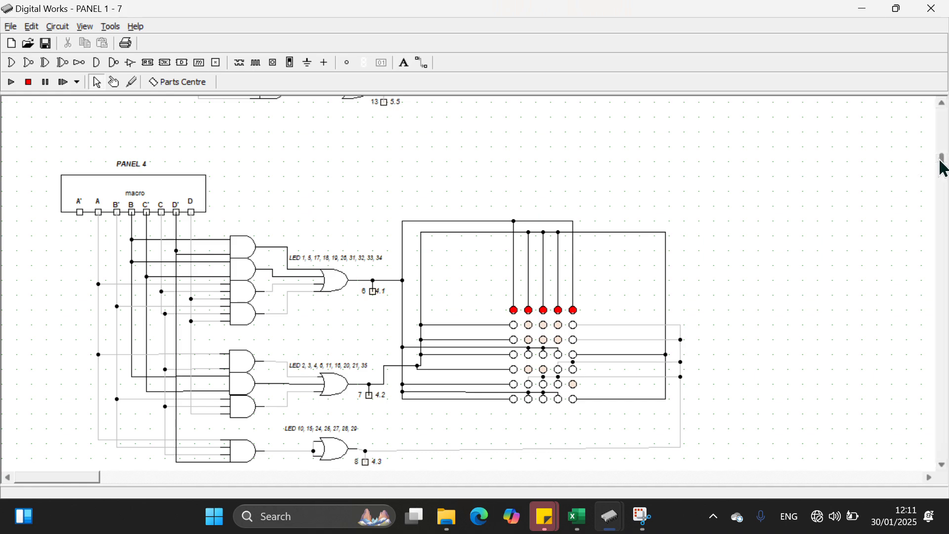
left_click_drag(943, 163, 943, 192)
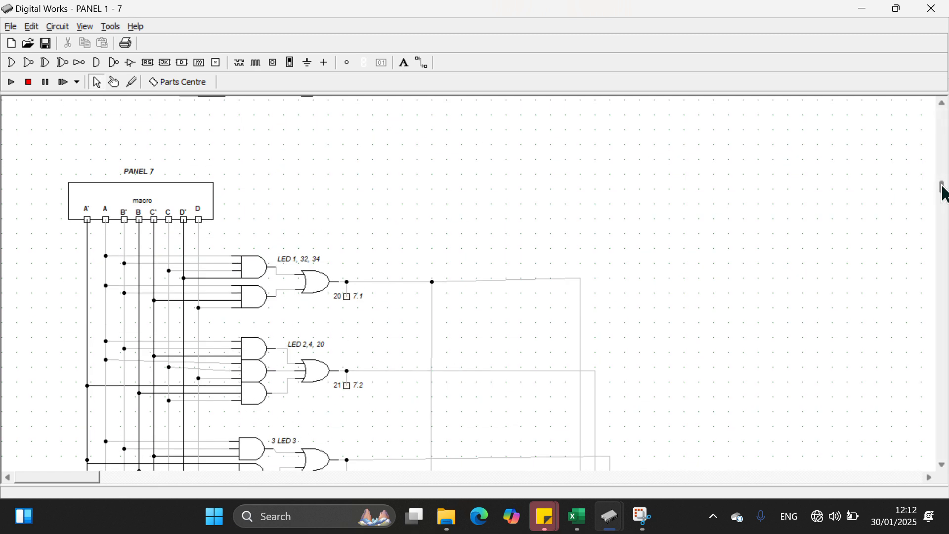
mouse_move(943, 188)
left_mouse_down()
mouse_move(943, 203)
mouse_move(943, 192)
left_mouse_up()
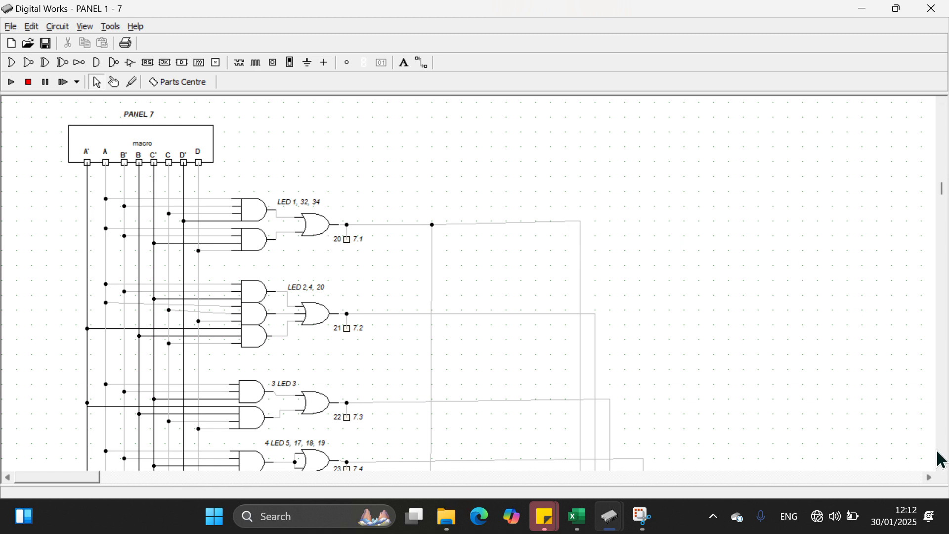
scroll(942, 463, "down", 10)
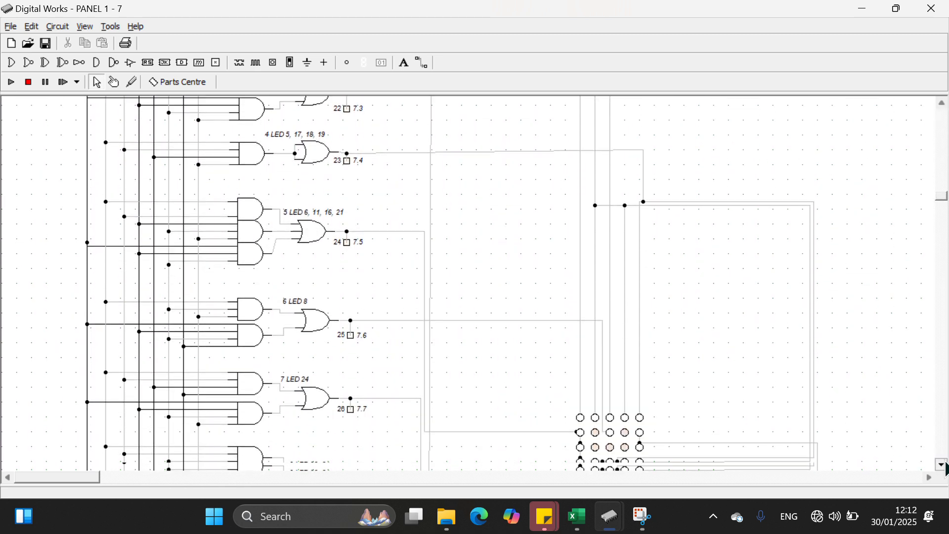
scroll(942, 465, "down", 5)
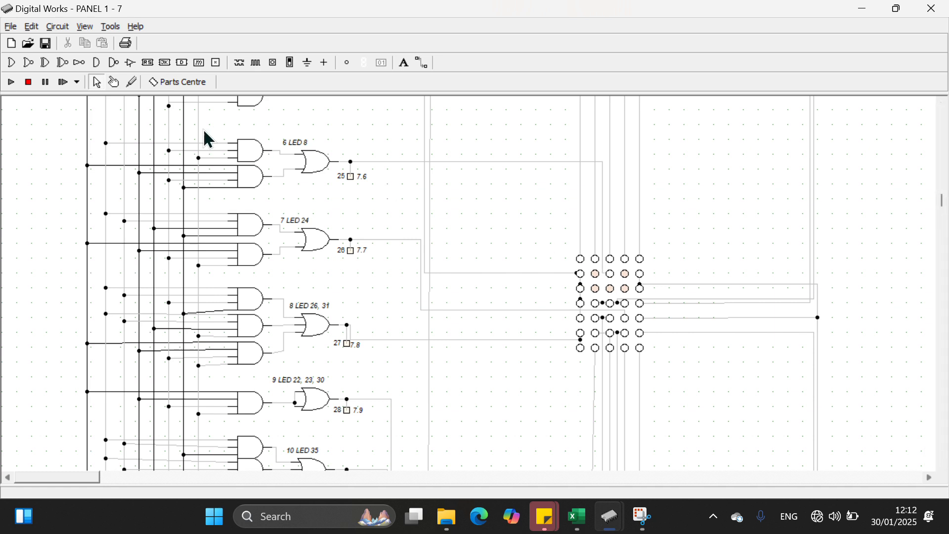
Step: Run the PANEL 1 - 7 simulation and inspect output 1.1 of the Panel 1 circuit
left_click(15, 84)
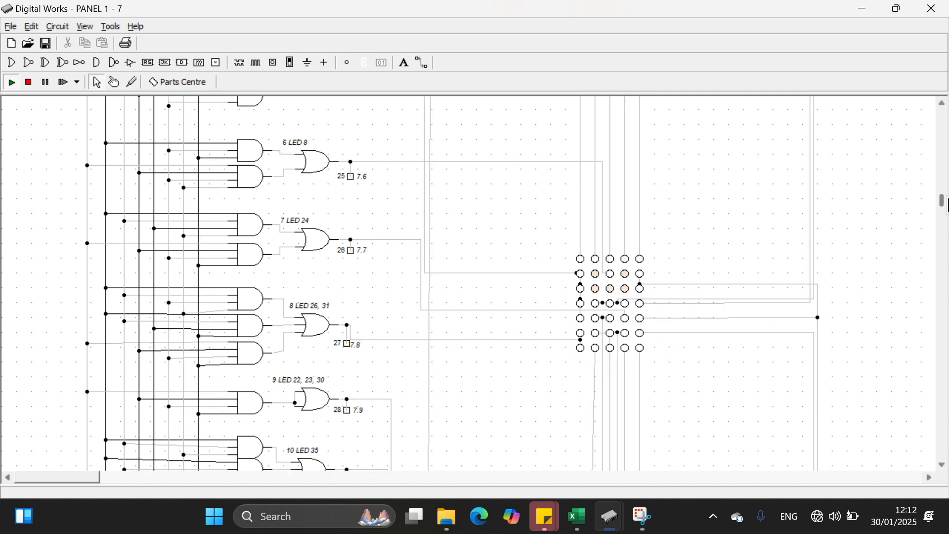
left_click_drag(943, 200, 941, 106)
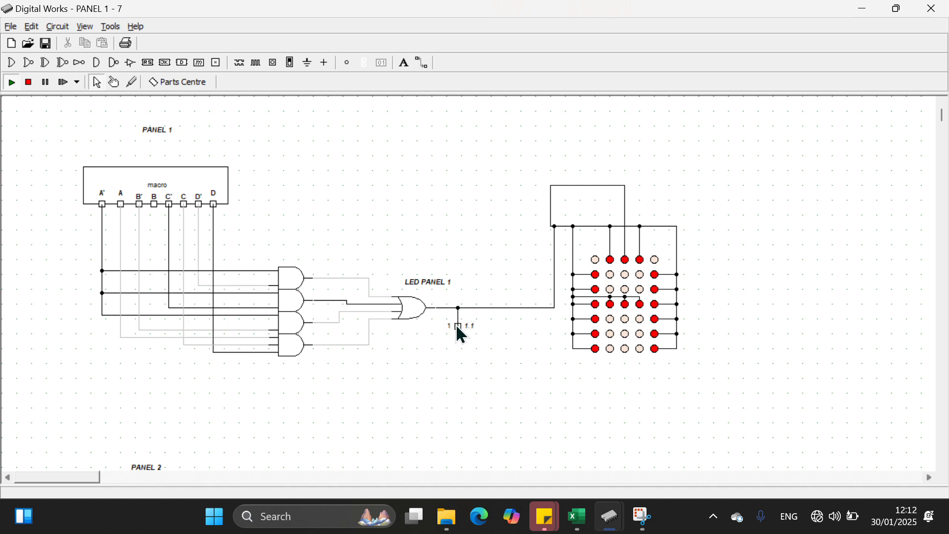
left_click(457, 326)
left_click(480, 357)
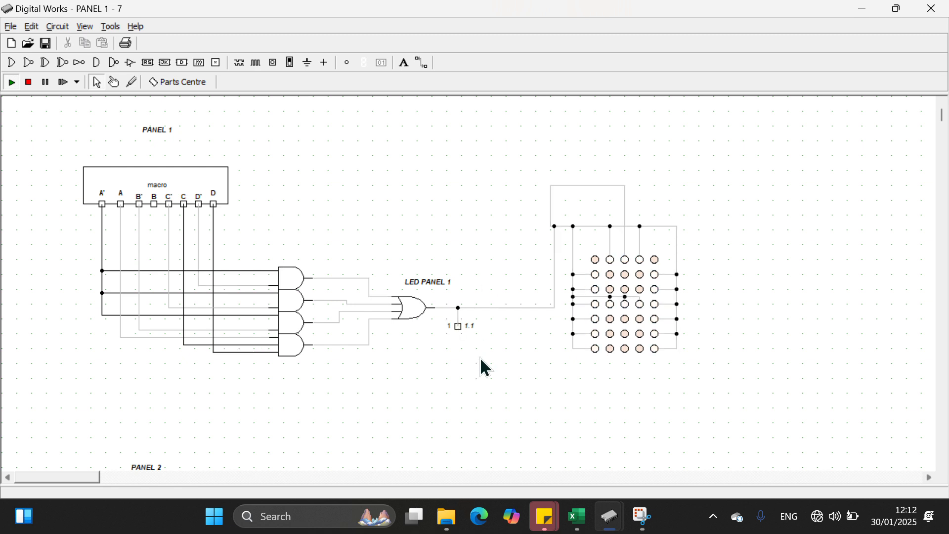
Step: Switch to the fix circuit in Digital Works and examine how the macro outputs feed the seven LED panels
mouse_move(609, 525)
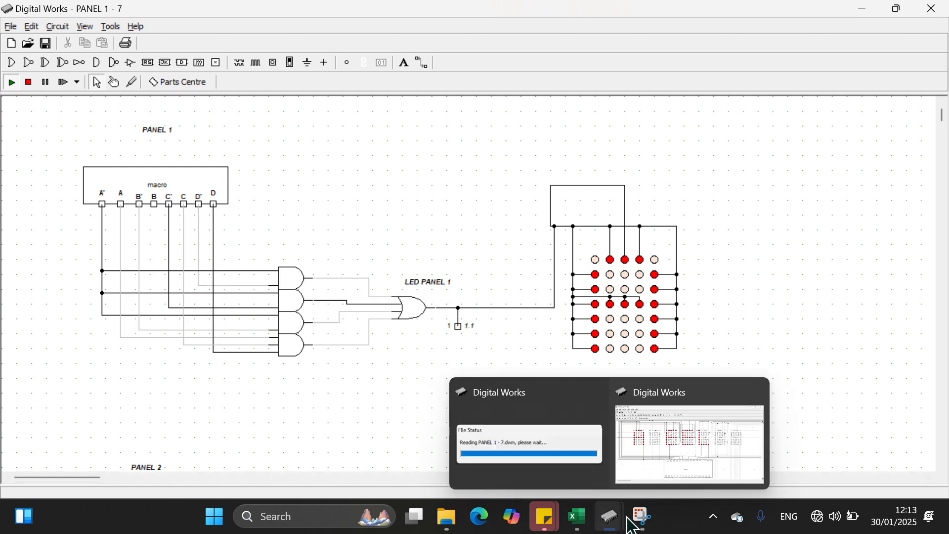
left_click(636, 464)
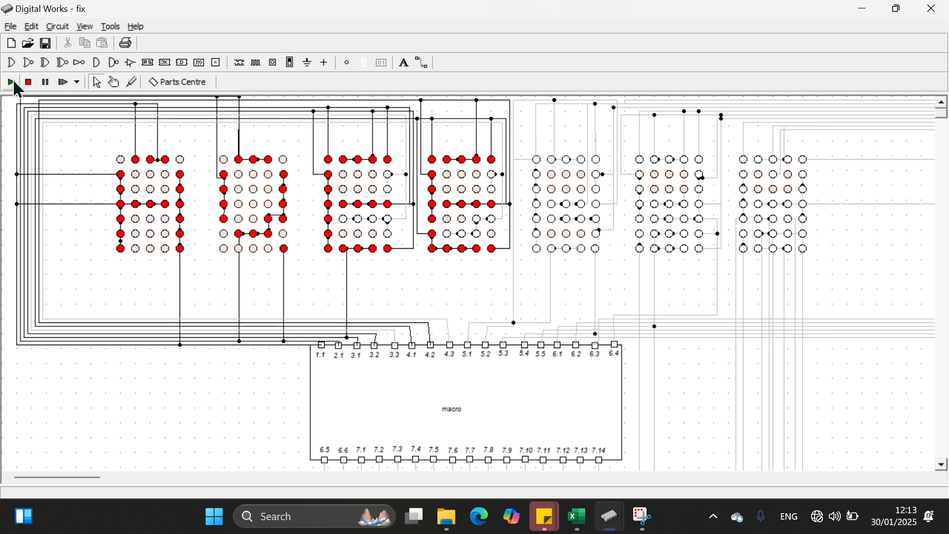
left_click(513, 321)
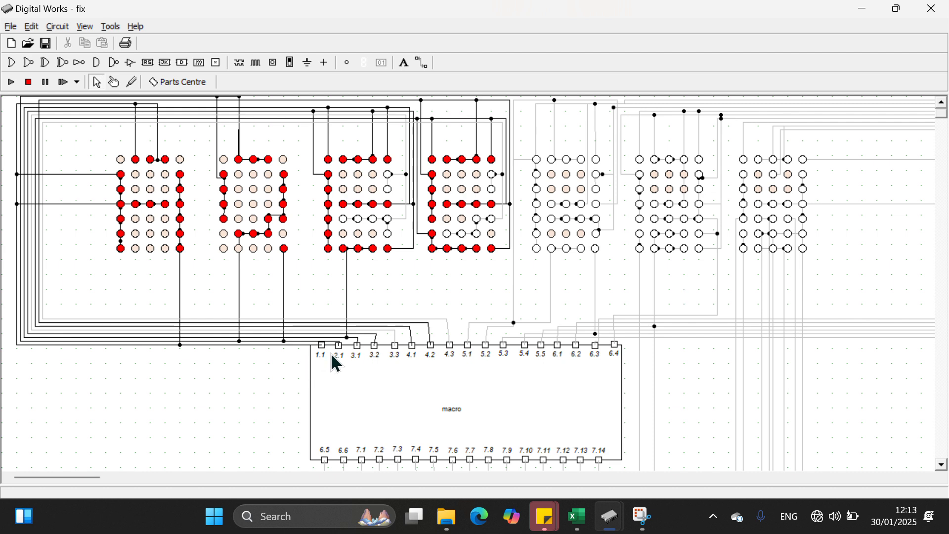
Step: Switch to the Excel workbook and show the Panel 1 sheet with its truth table and Karnaugh map
left_click(576, 516)
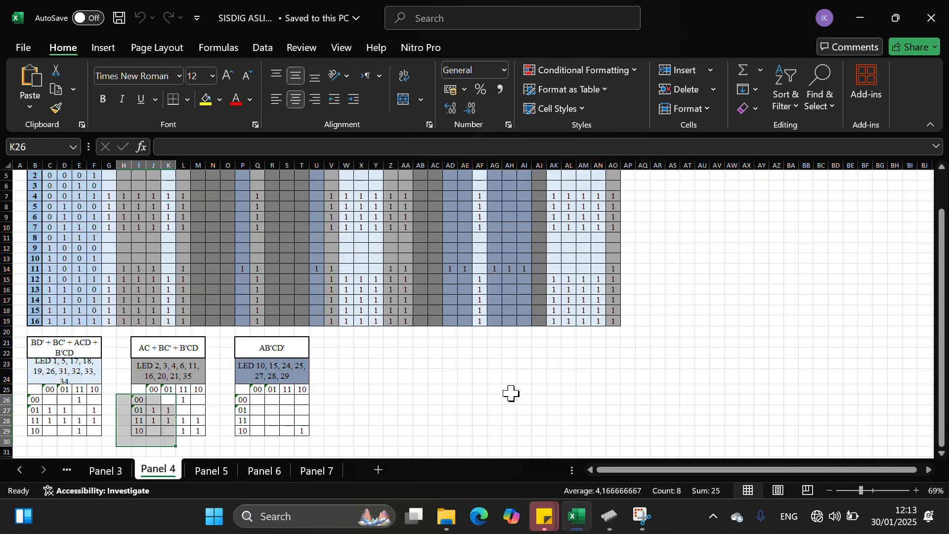
left_click(156, 369)
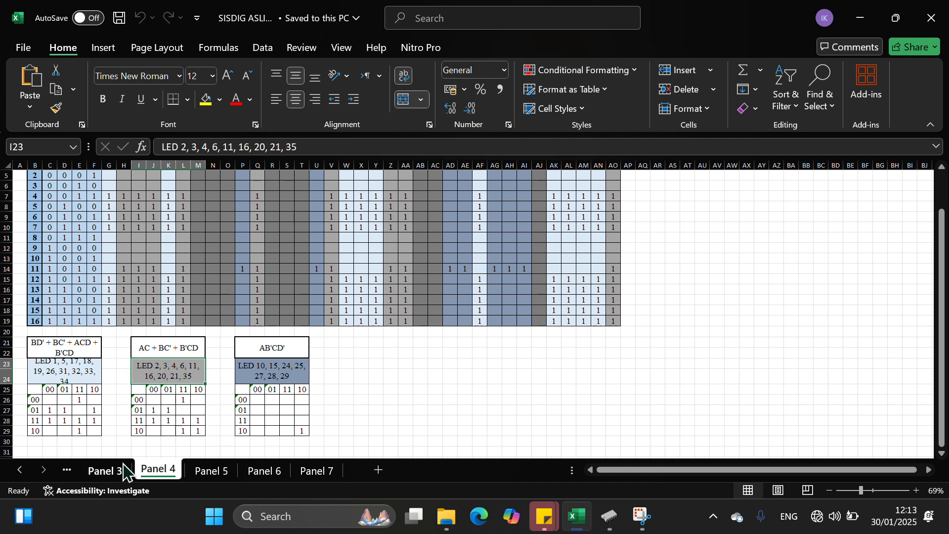
left_click(76, 471)
left_click(76, 471)
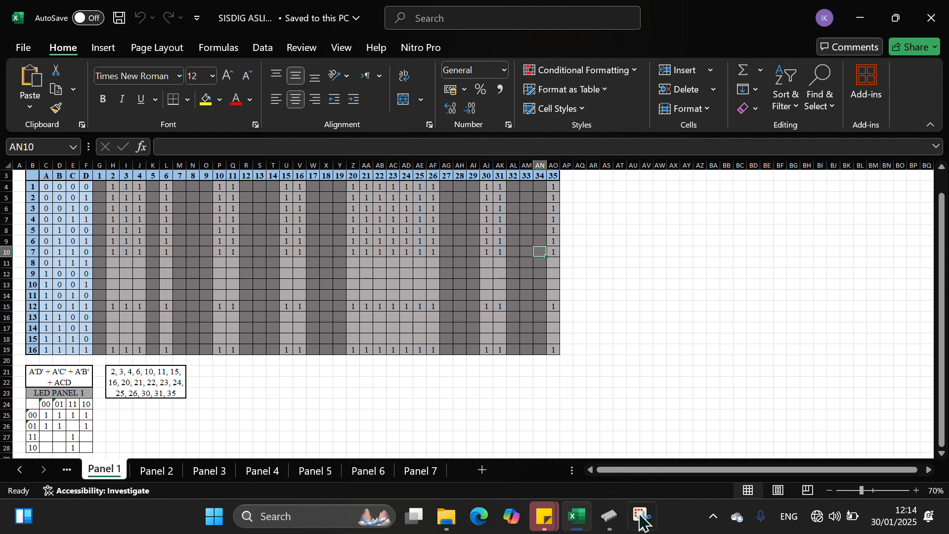
Step: Return to the fix circuit in Digital Works and run the seven-panel LED animation, trying the Pause and Step commands
mouse_move(609, 517)
left_click(640, 465)
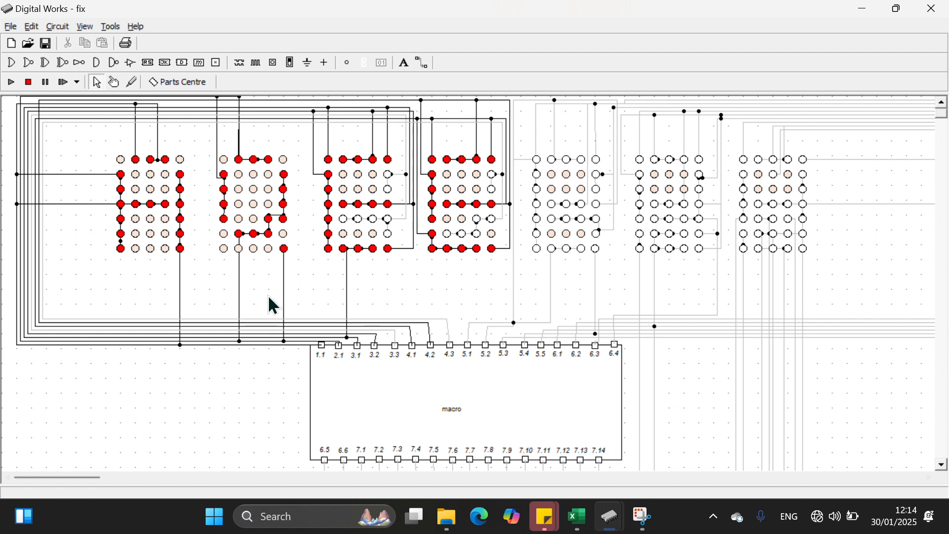
left_click(6, 90)
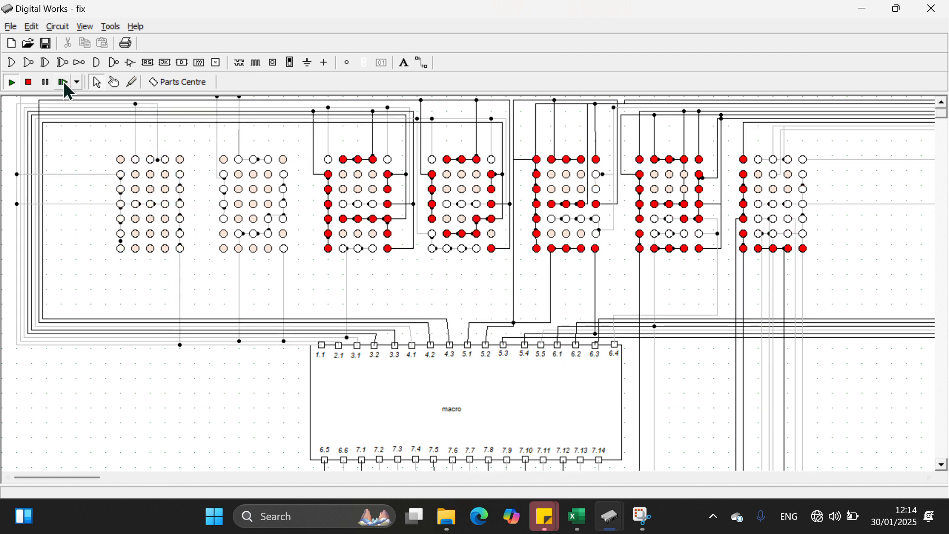
left_click(44, 83)
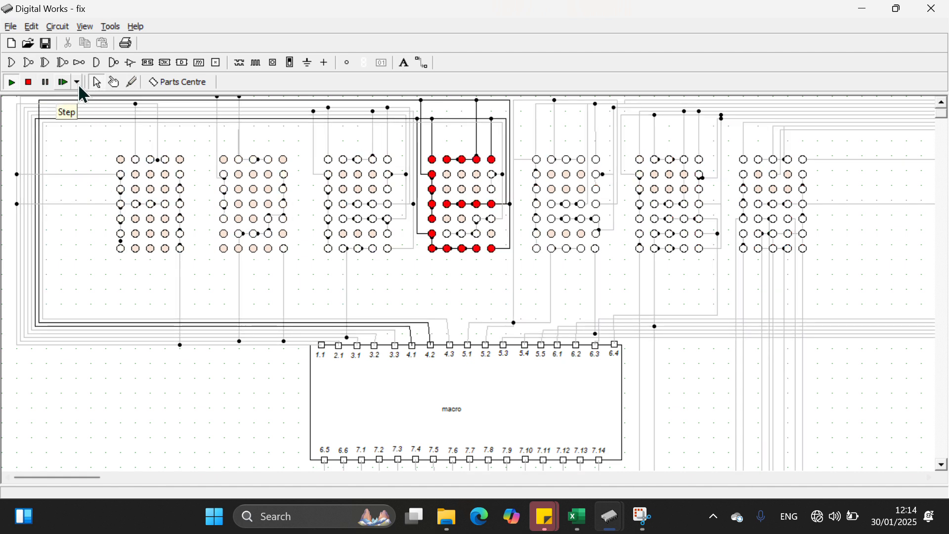
left_click(69, 84)
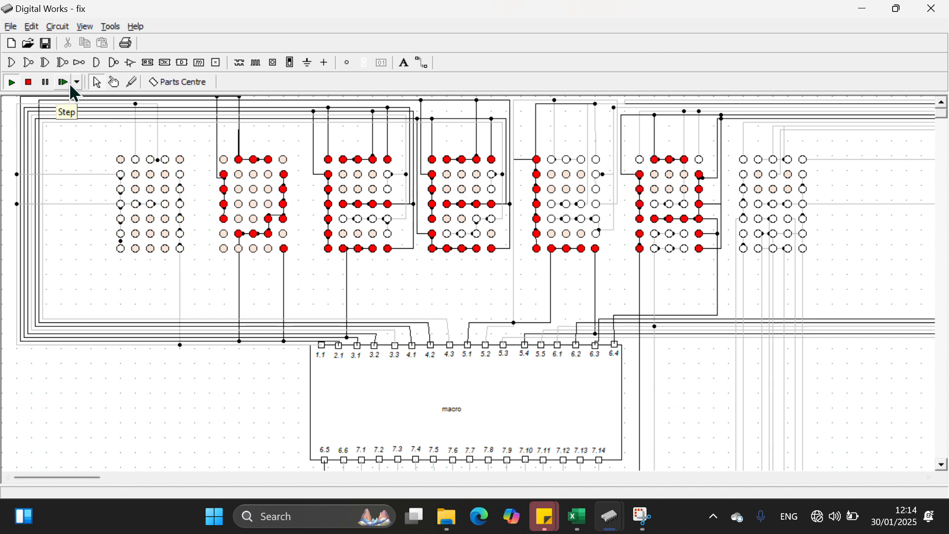